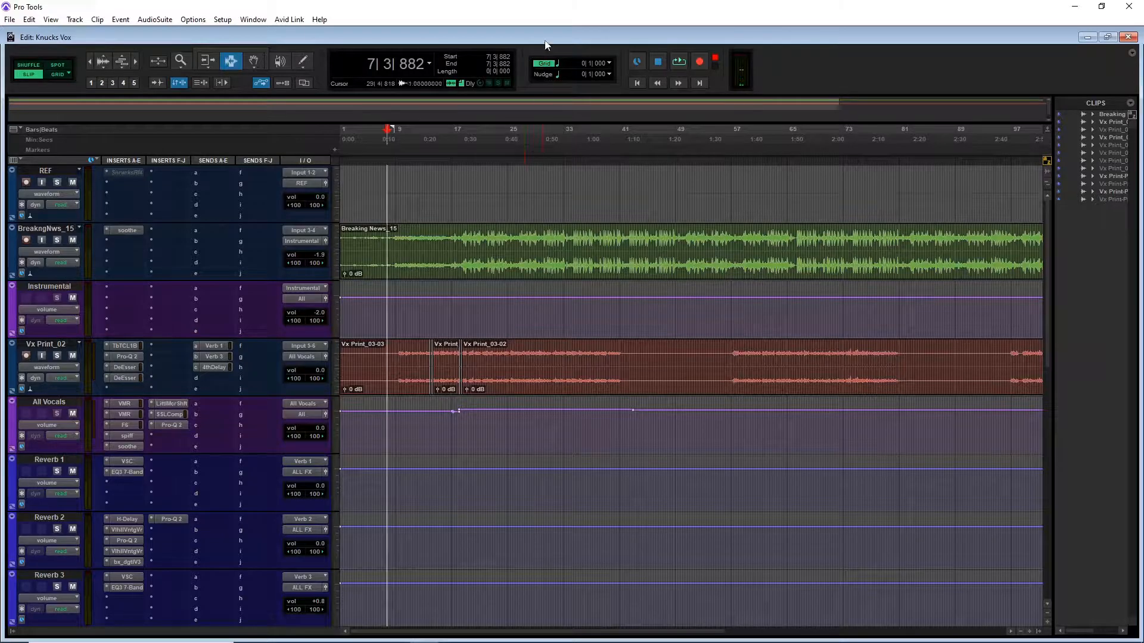
Play the session and show the Mix window to examine all the channel strips, from inserts down to track names
key("space")
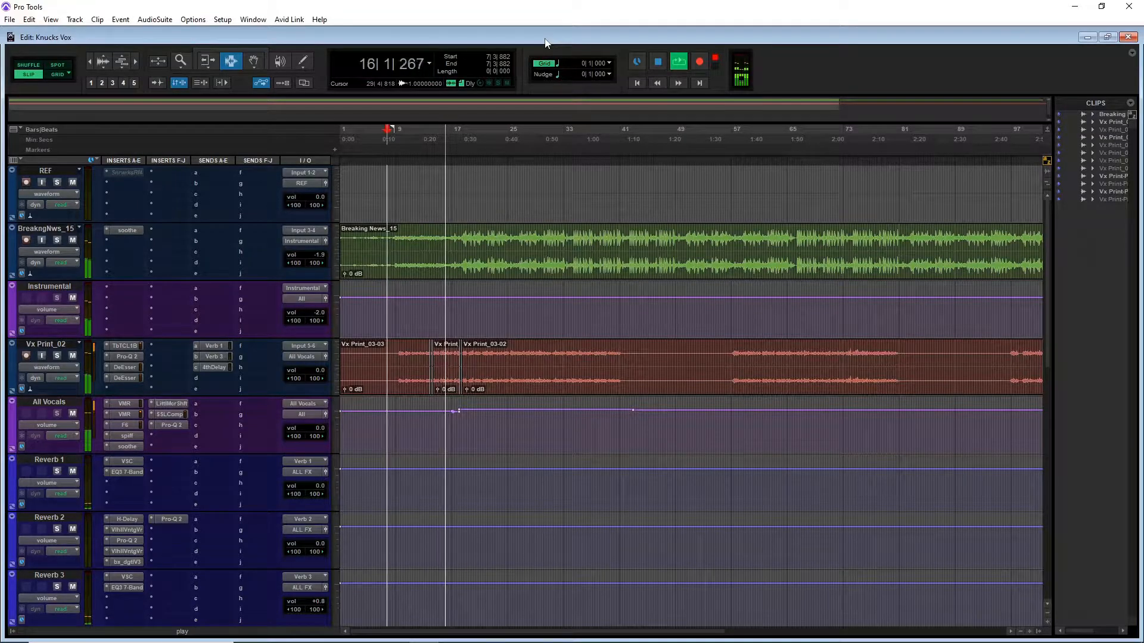
key("ctrl+equal")
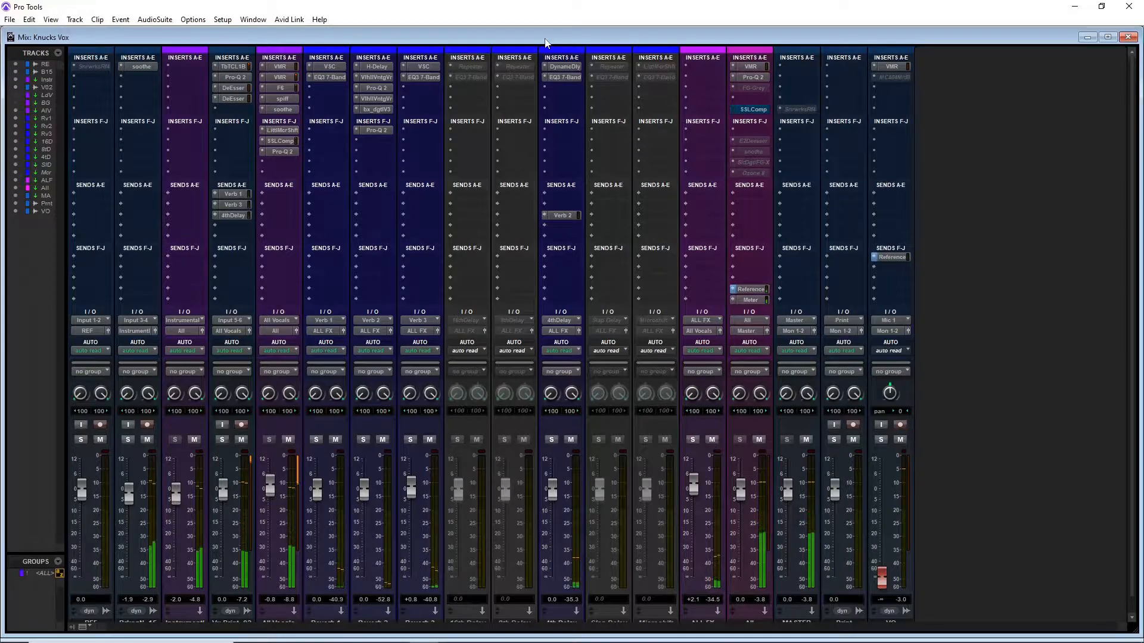
scroll(965, 264, "down", 1)
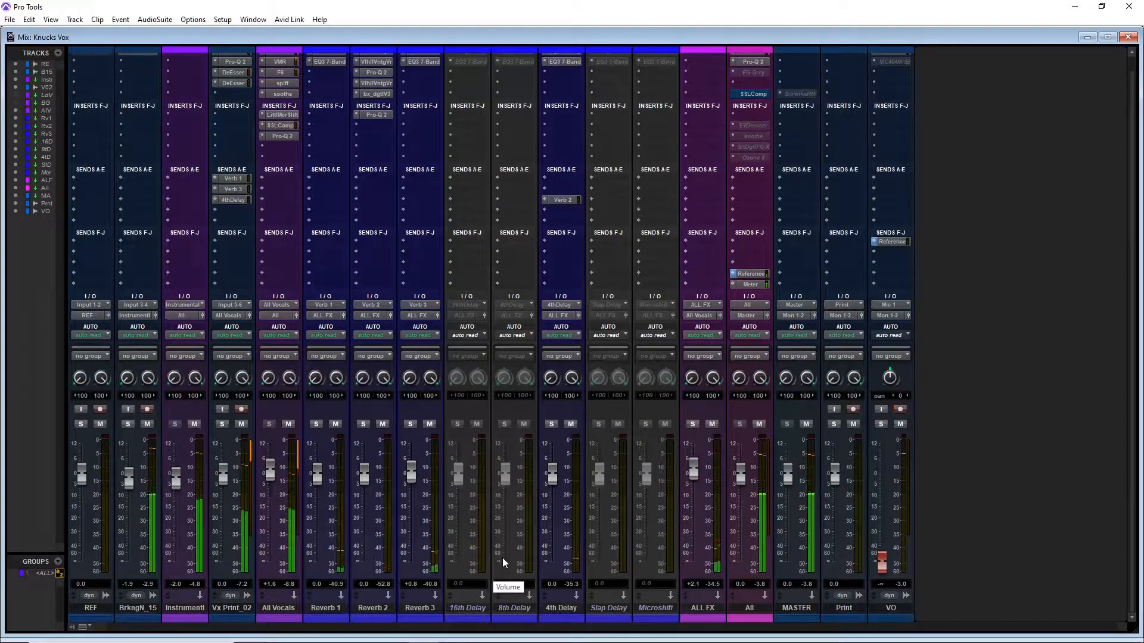
scroll(504, 162, "up", 1)
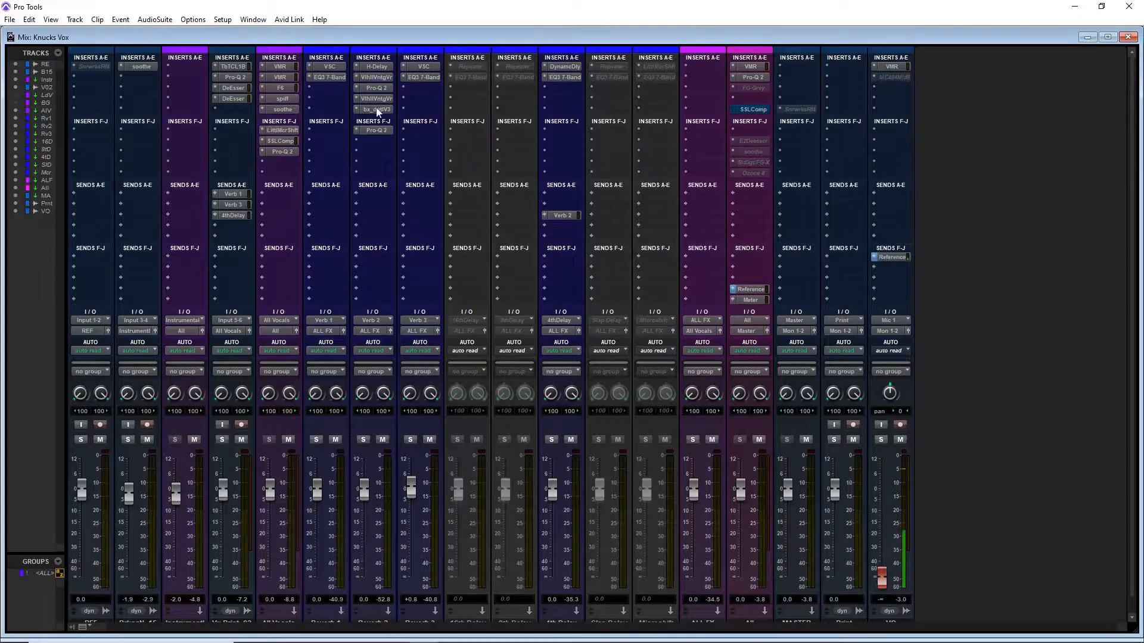
Fit the Mix window so the track names show, and bypass Pro-Q 2 and both DeEssers on Vx Print_02 and every All Vocals insert
left_click(1101, 5)
left_click(1107, 38)
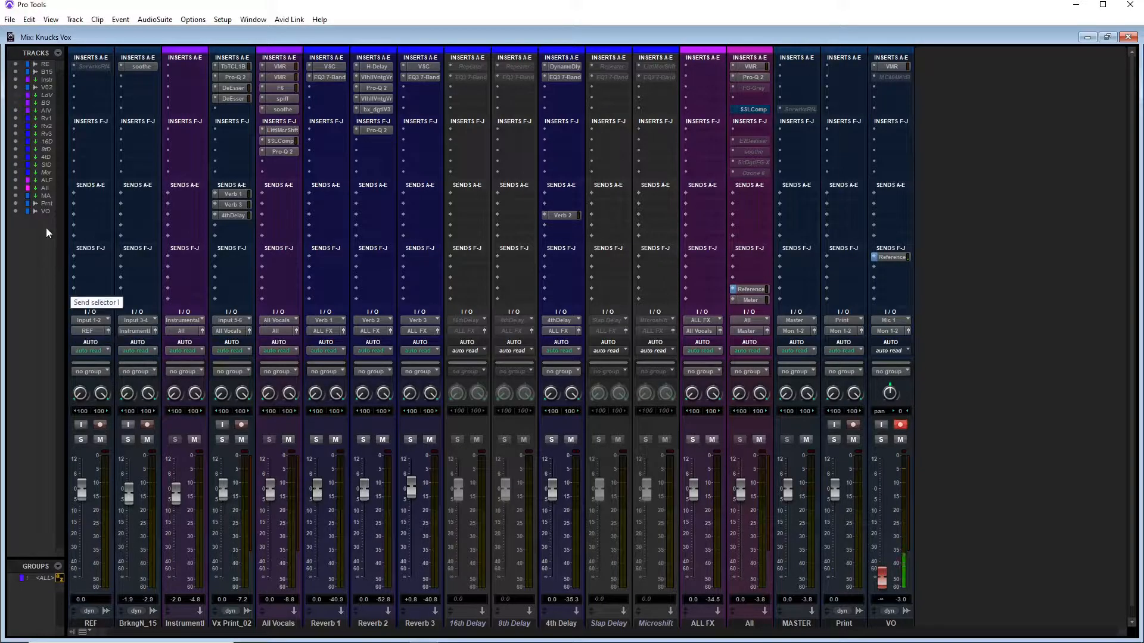
left_click(238, 77, "ctrl")
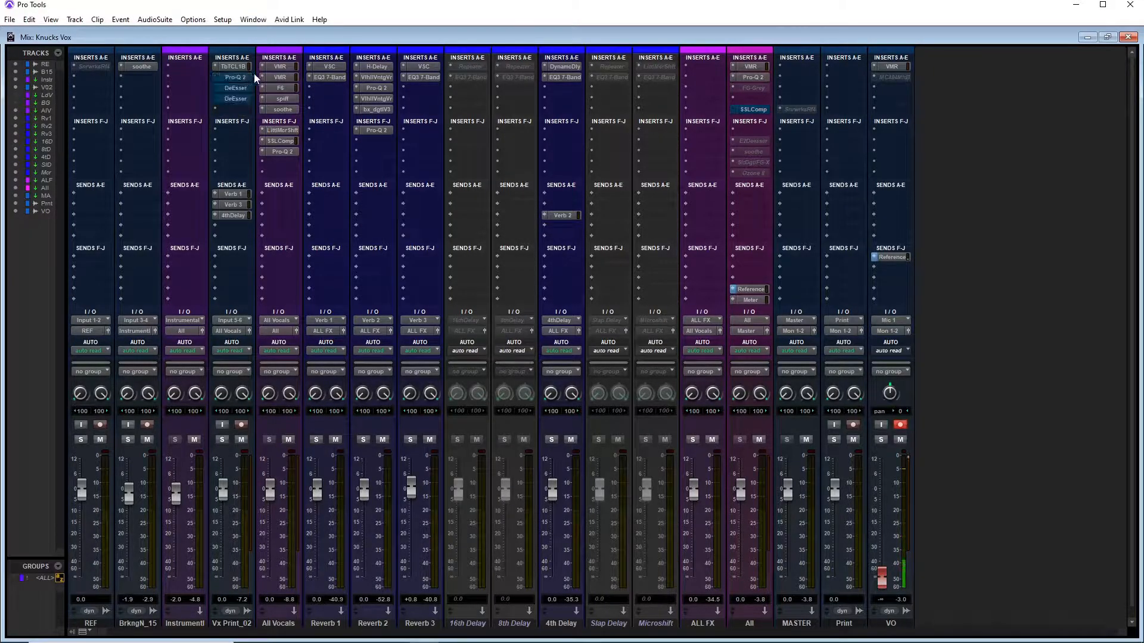
left_click(285, 73, "ctrl")
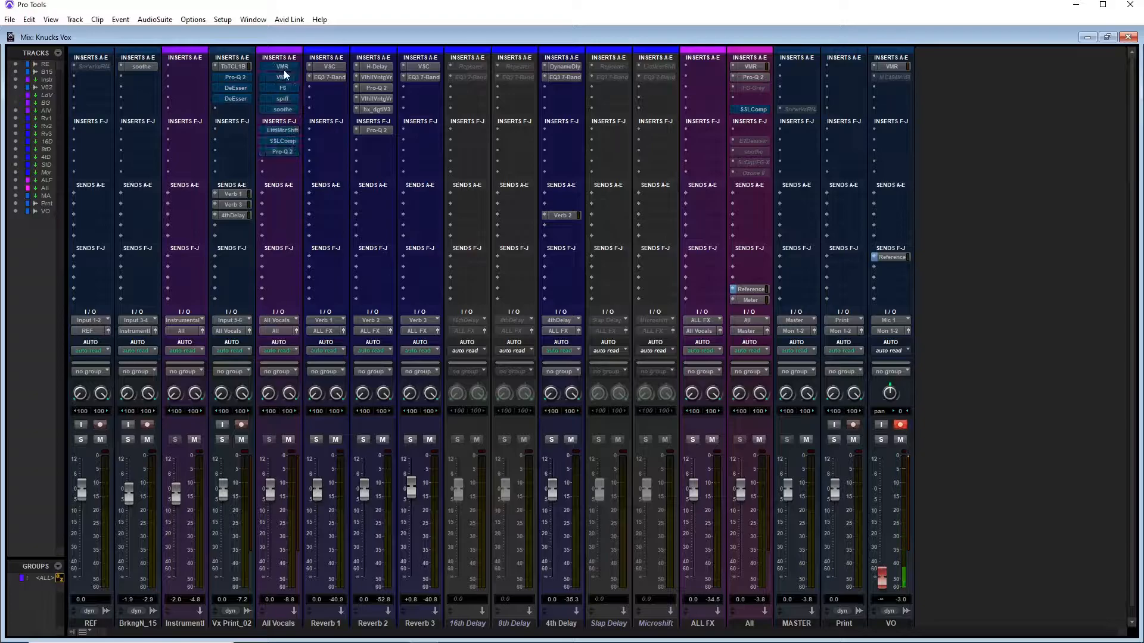
Open the Tube-Tech CL 1B compressor on Vx Print_02 and play the vocal from about bar 9 to watch its compression meter
left_click(239, 68)
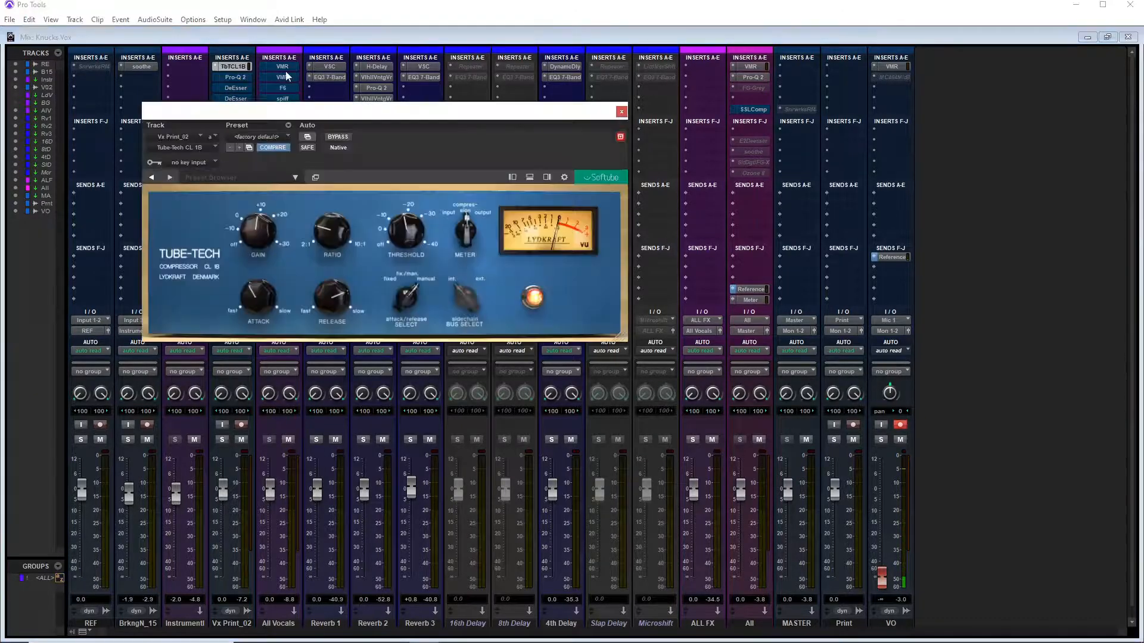
left_click_drag(341, 115, 539, 74)
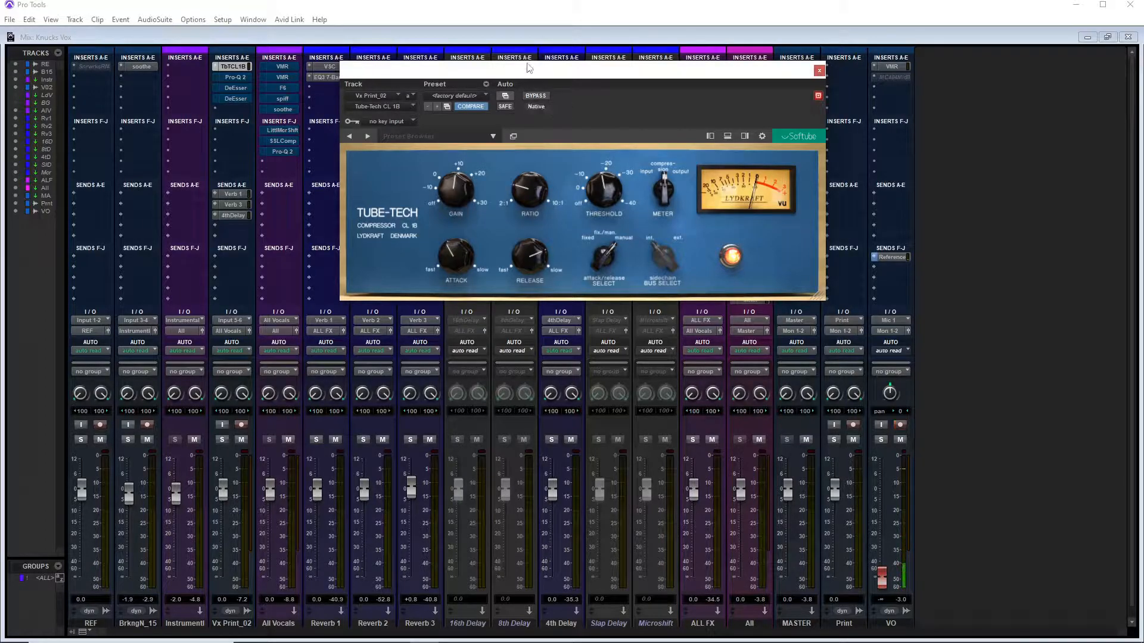
left_click_drag(530, 71, 513, 89)
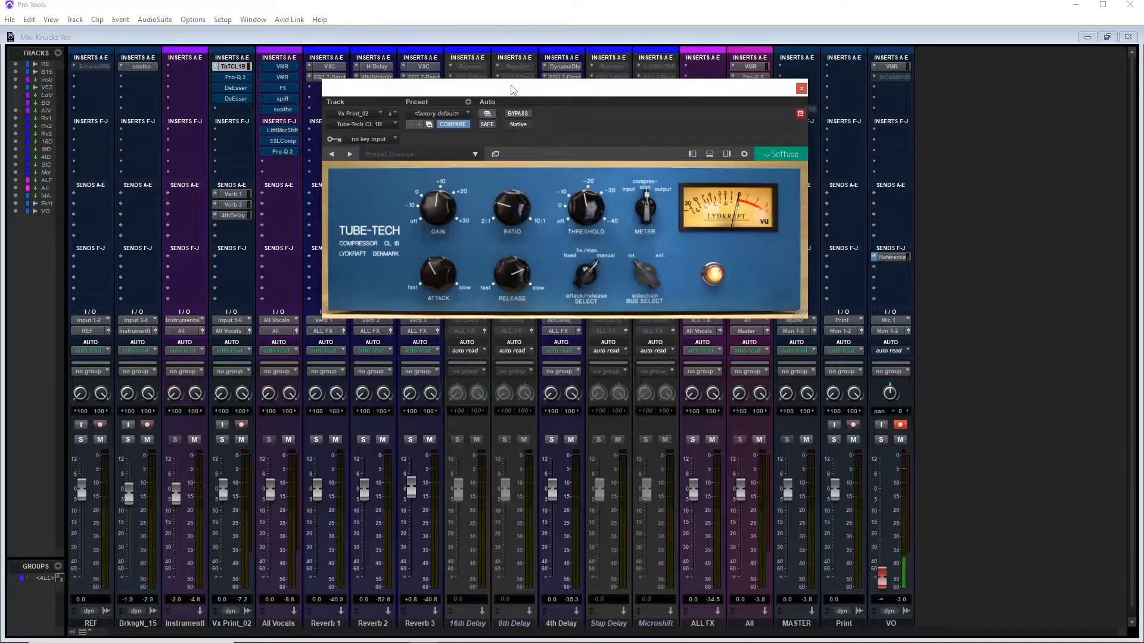
left_click_drag(513, 89, 514, 123)
key("space")
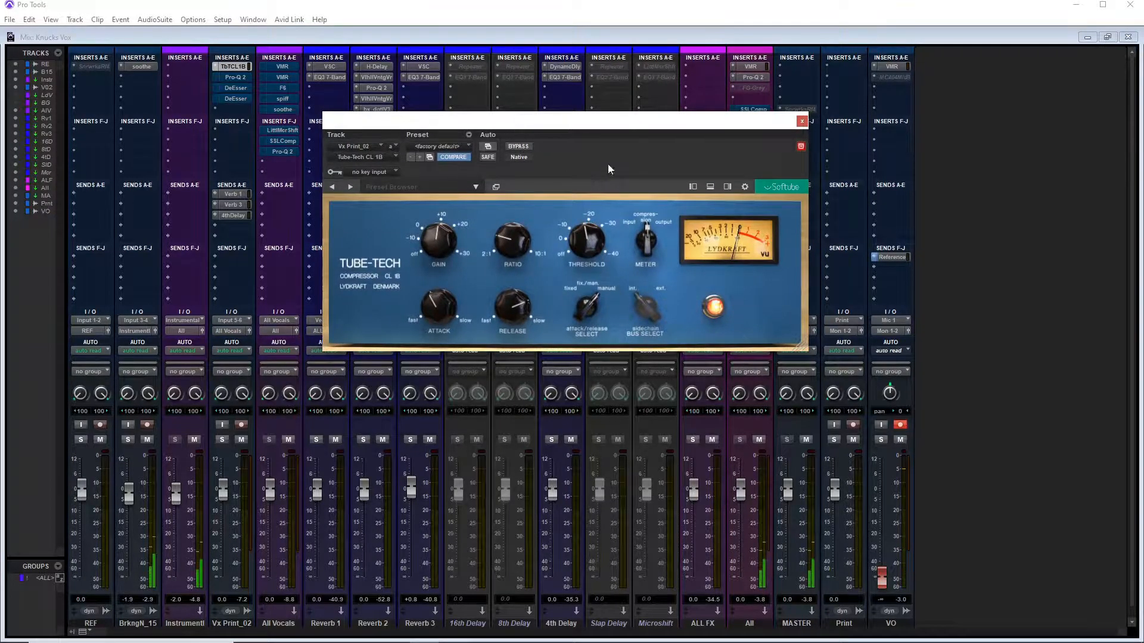
key("ctrl+equal")
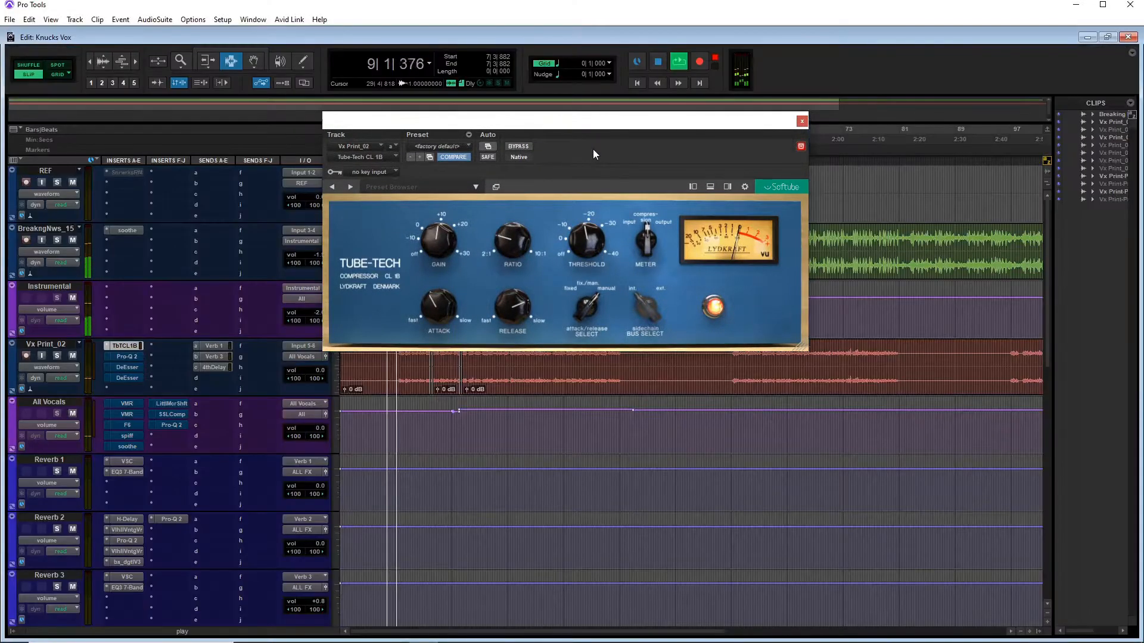
left_click_drag(578, 149, 539, 153)
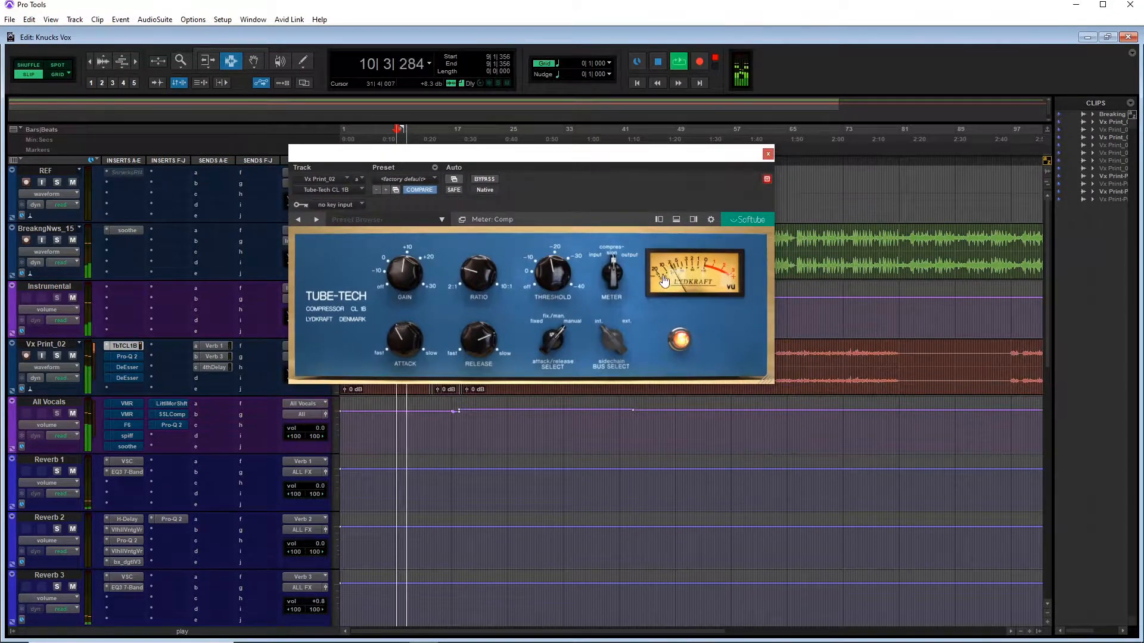
key("ctrl+equal")
left_click_drag(640, 157, 694, 150)
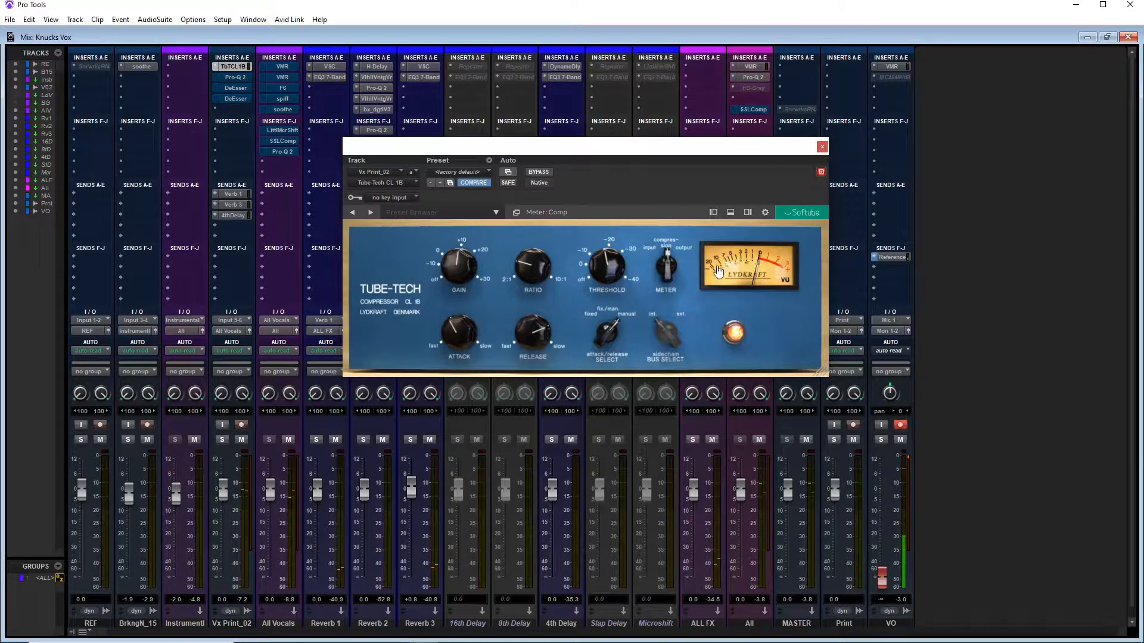
Open and enable Pro-Q 2 on Vx Print_02, comparing the vocal with the EQ bypassed and active during playback
left_click(240, 78)
left_click_drag(587, 146, 606, 132)
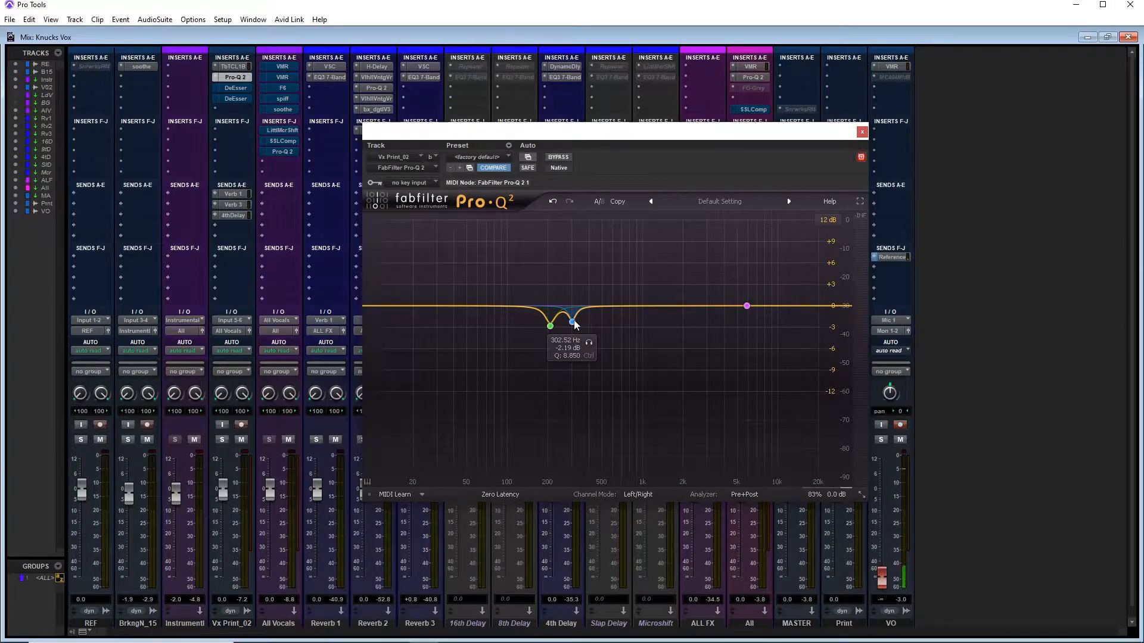
key("space")
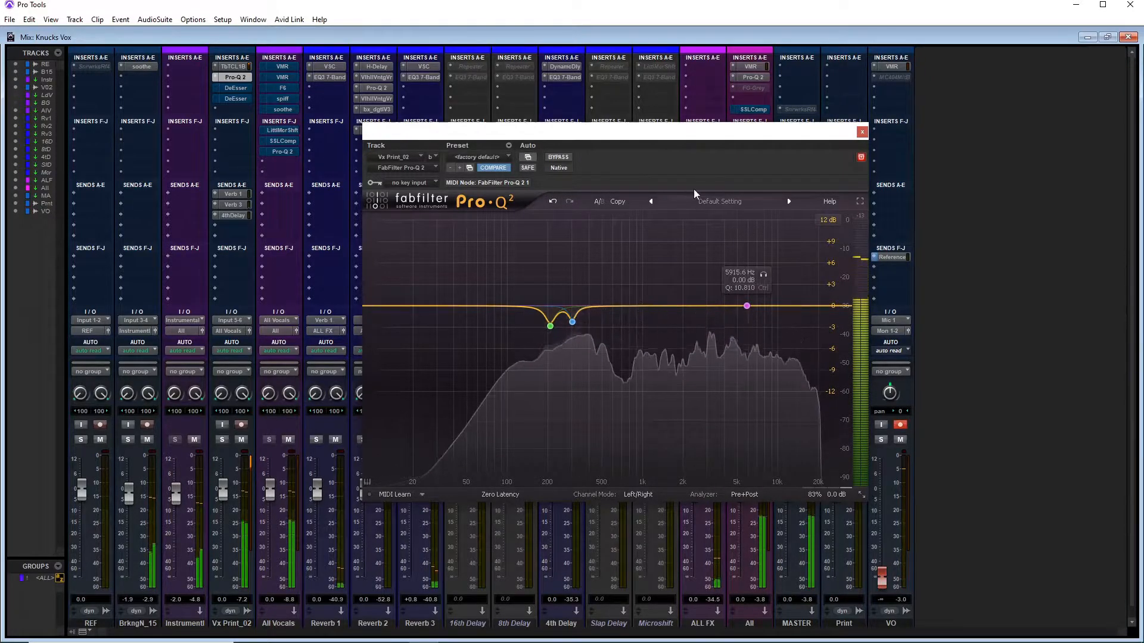
left_click(558, 157)
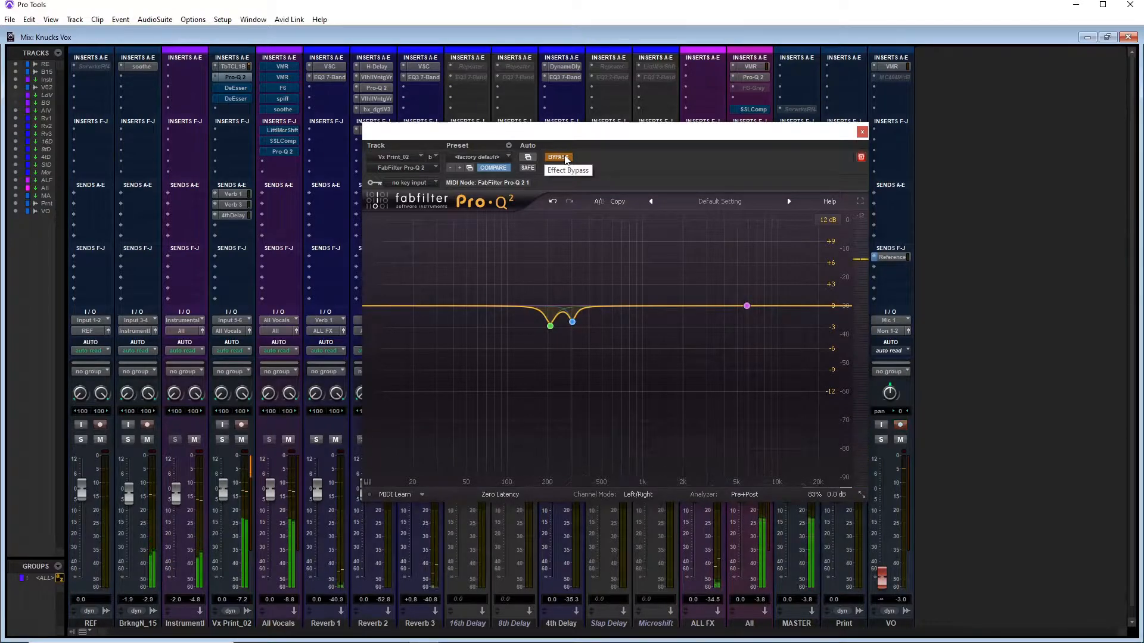
left_click(559, 157)
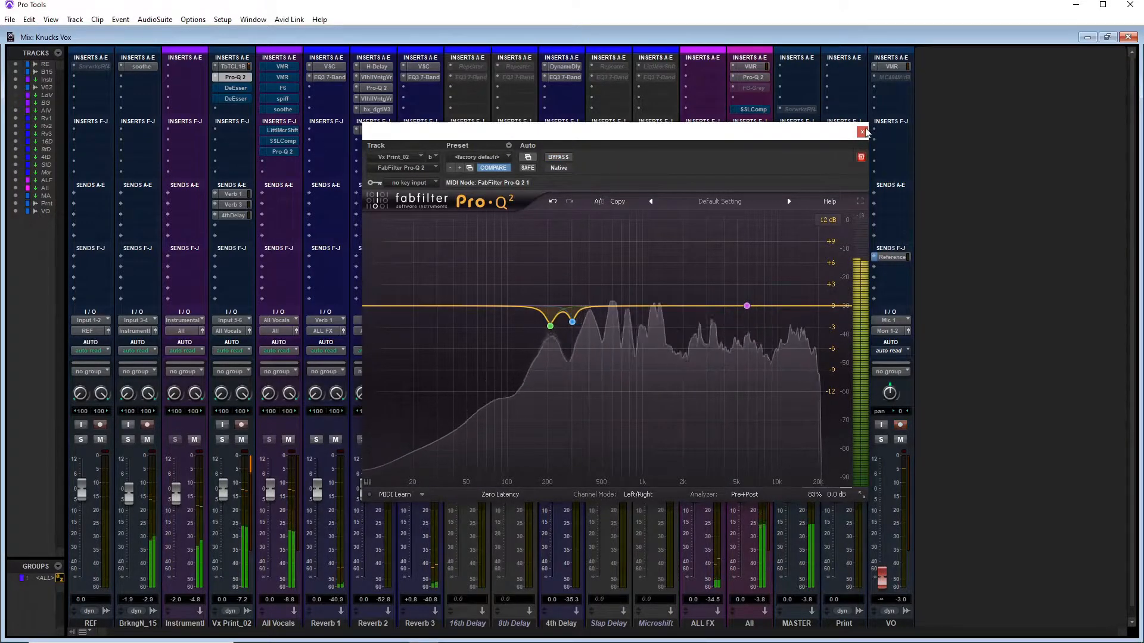
key("space")
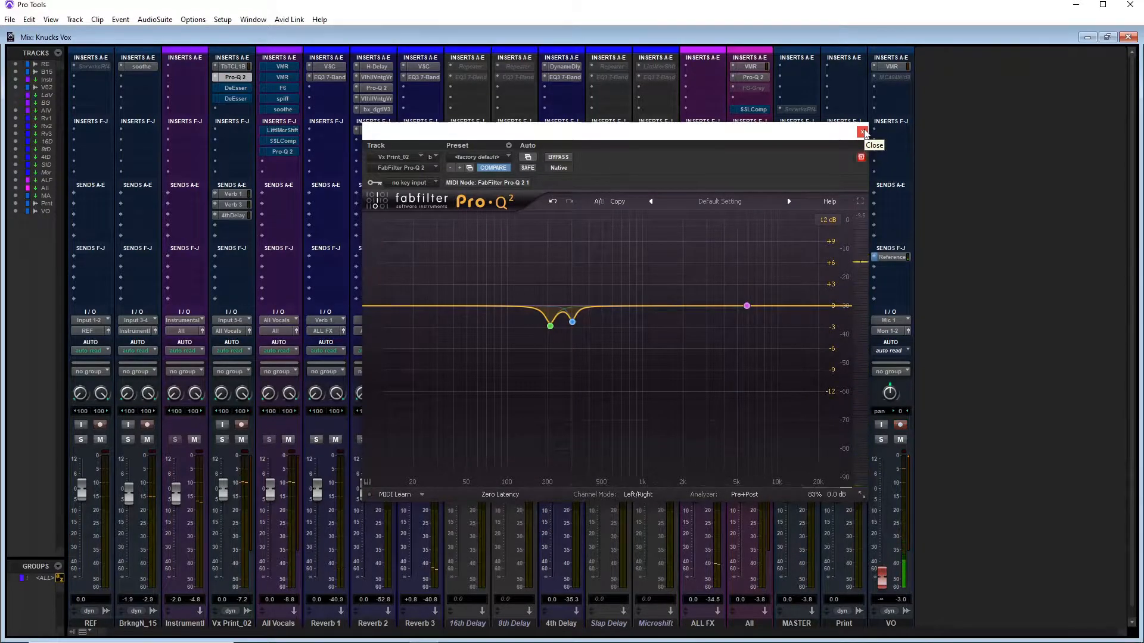
Delete the flat 5915.6 Hz band from the Vx Print_02 Pro-Q 2
mouse_move(791, 266)
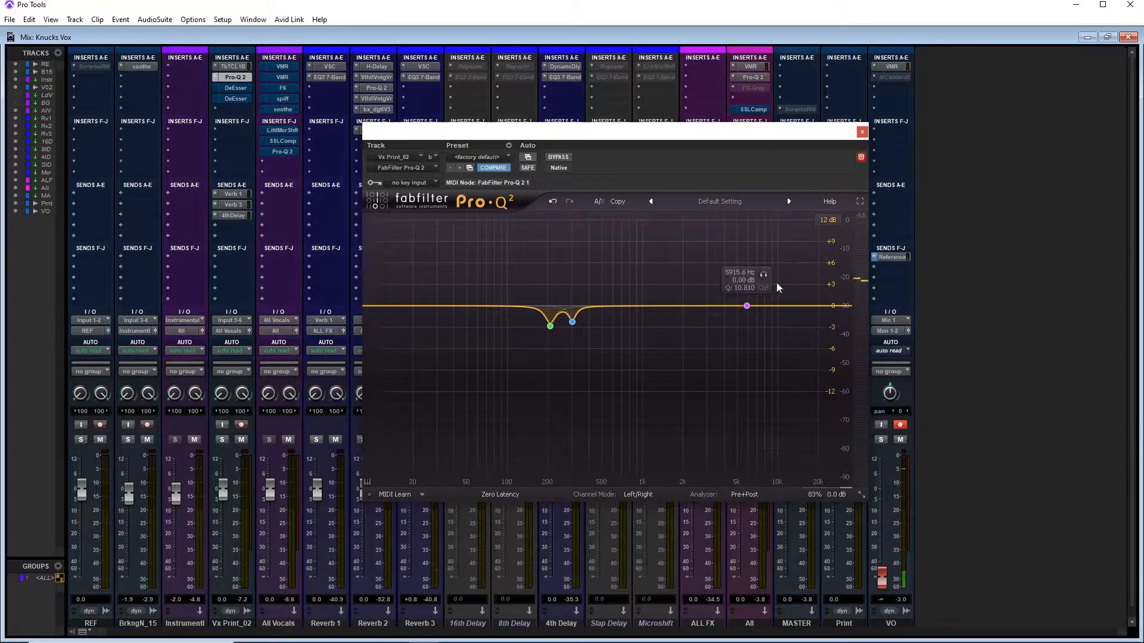
right_click(748, 305)
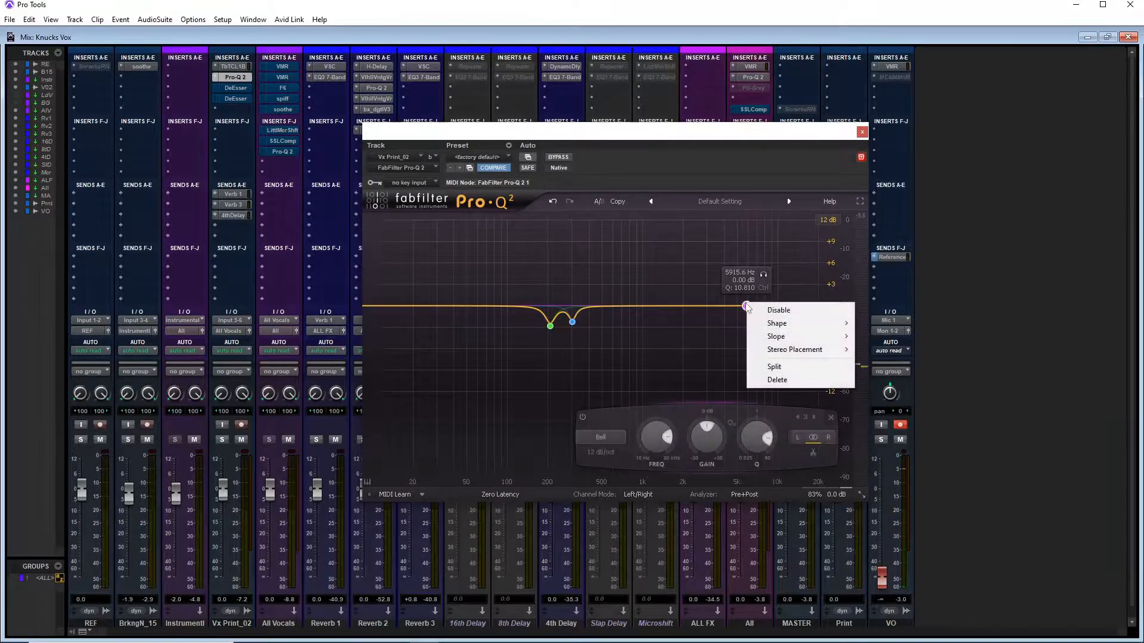
left_click(781, 381)
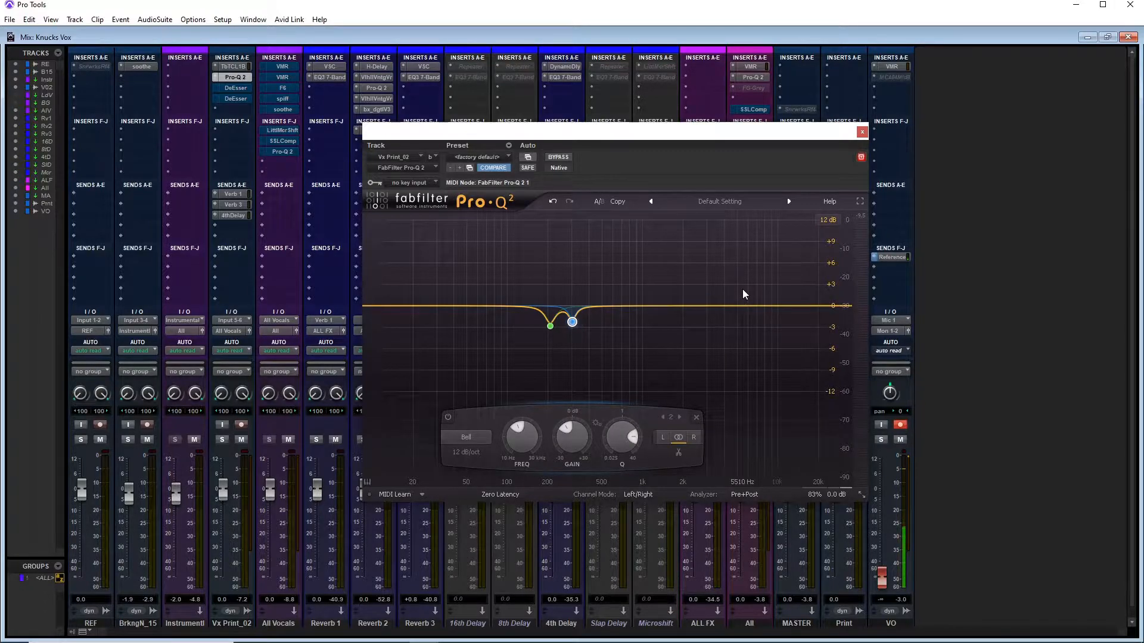
left_click_drag(761, 137, 744, 151)
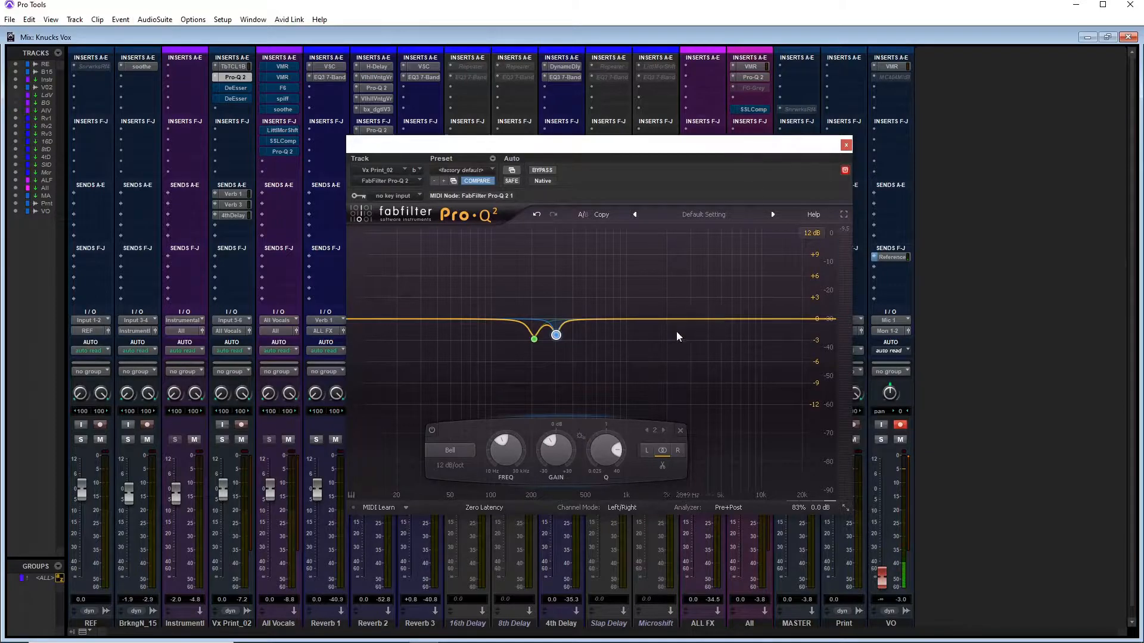
left_click_drag(645, 322, 656, 311)
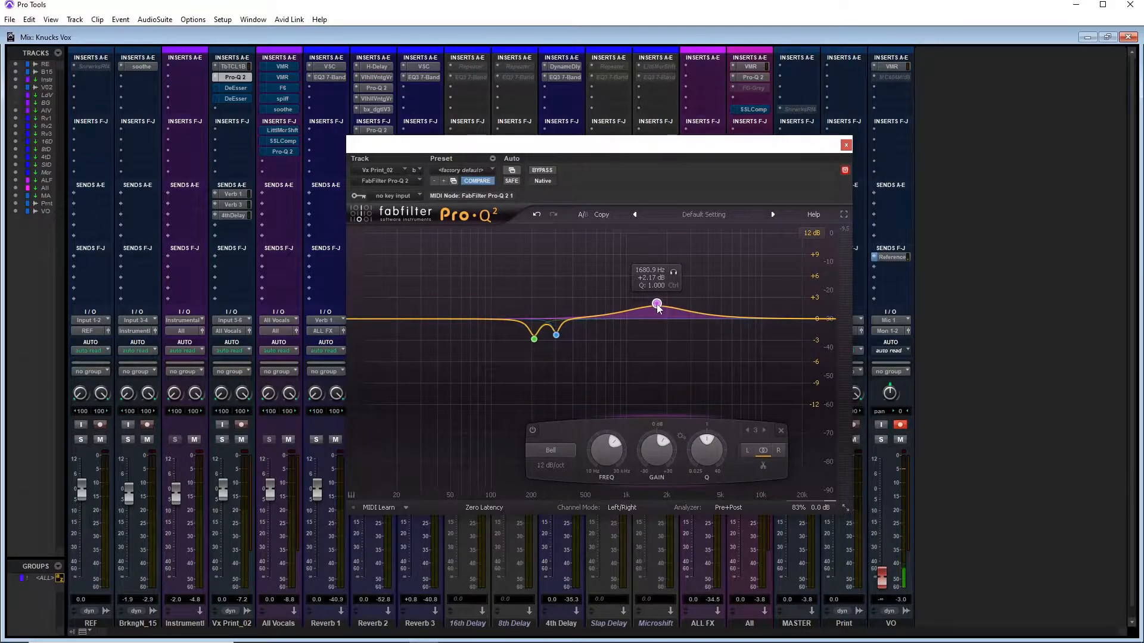
right_click(657, 305)
left_click(682, 381)
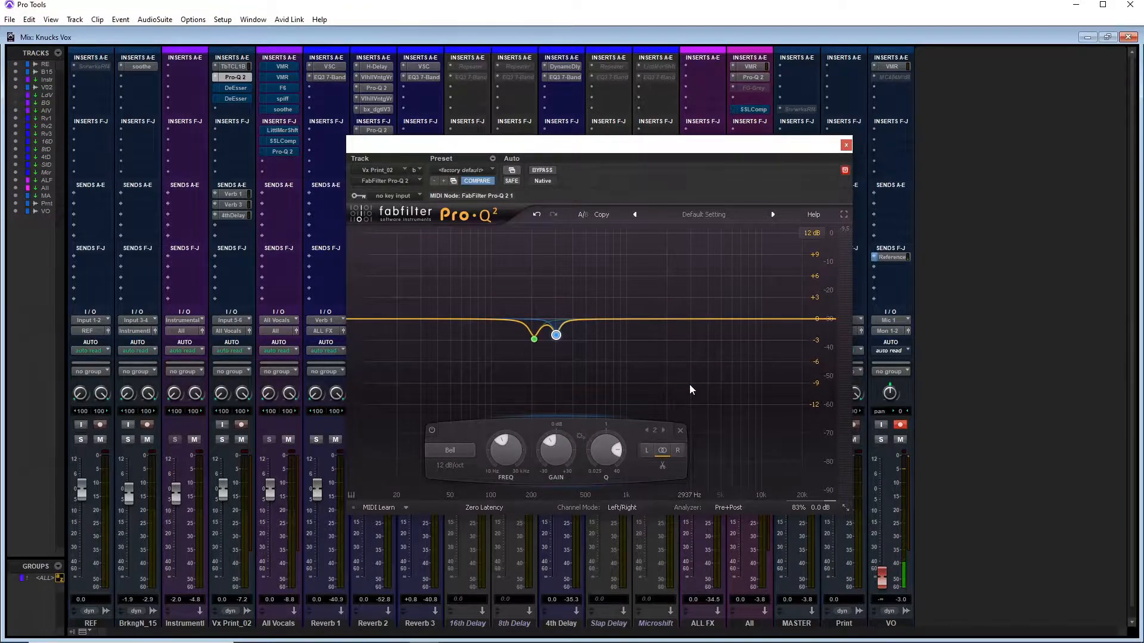
Close the EQ, then open and enable both DeEssers on Vx Print_02 with their windows side by side
left_click(846, 144)
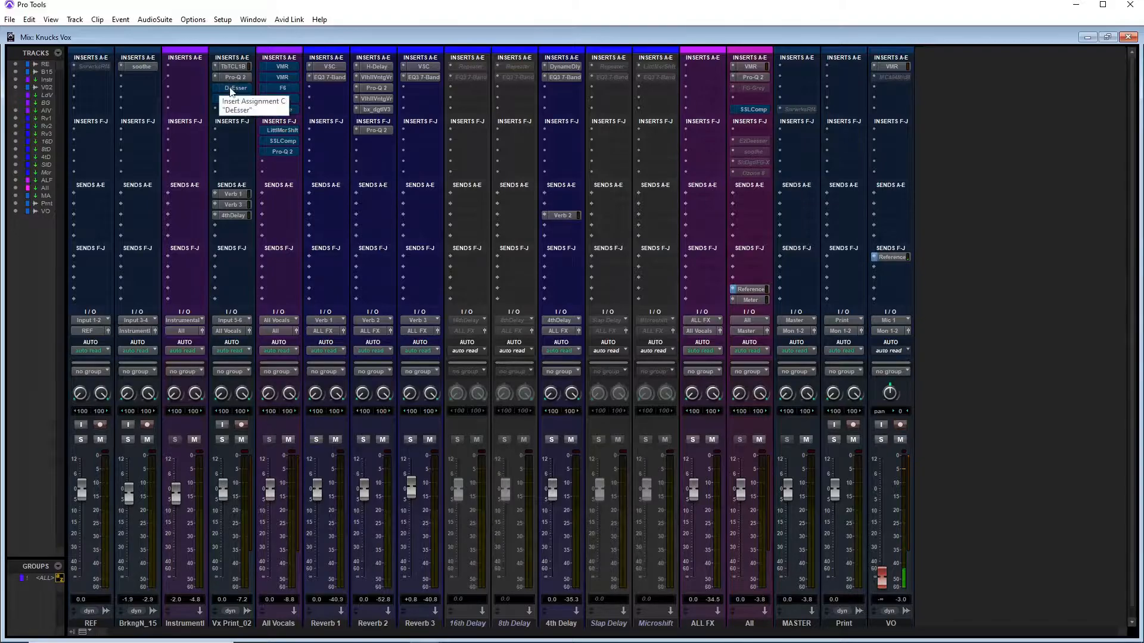
left_click(232, 88)
left_click_drag(232, 91, 231, 103)
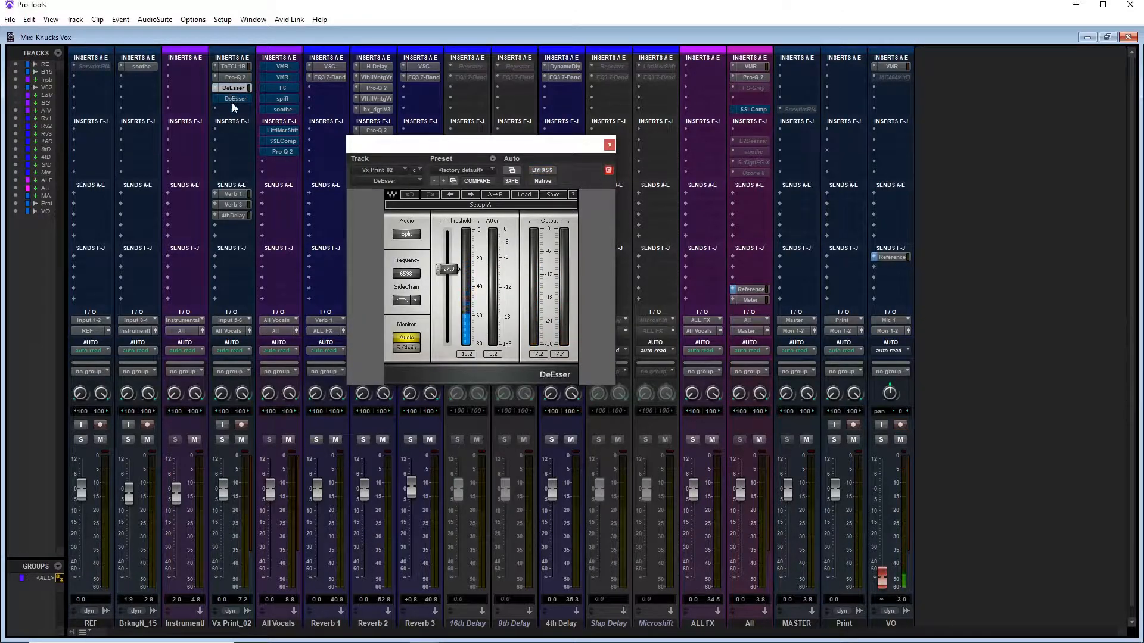
left_click(608, 171)
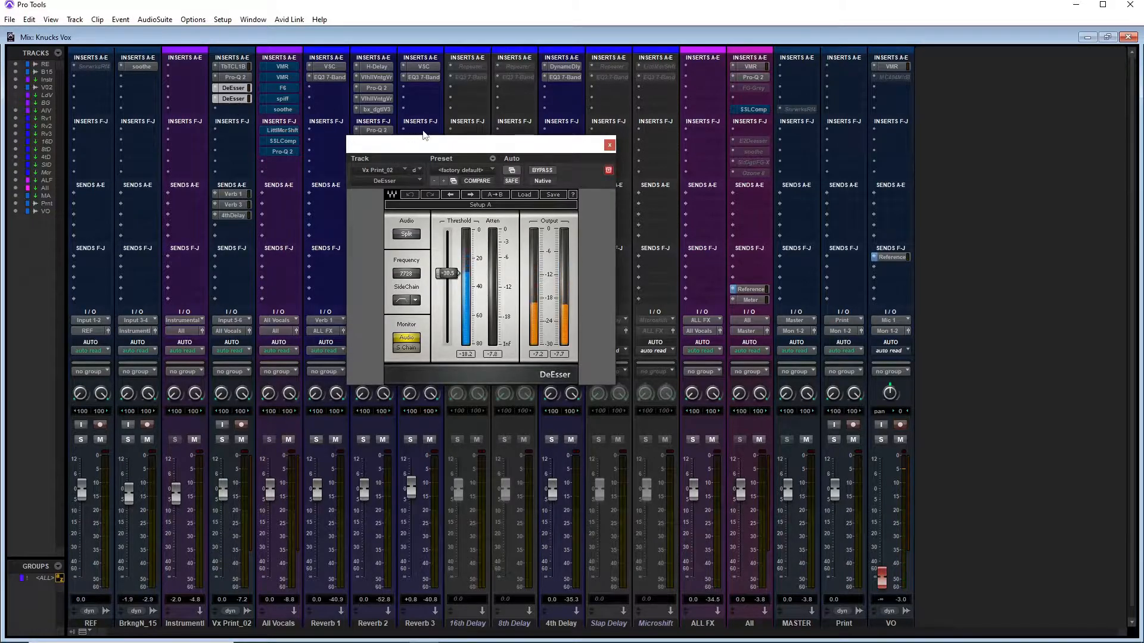
left_click(233, 98)
left_click_drag(473, 147, 715, 135)
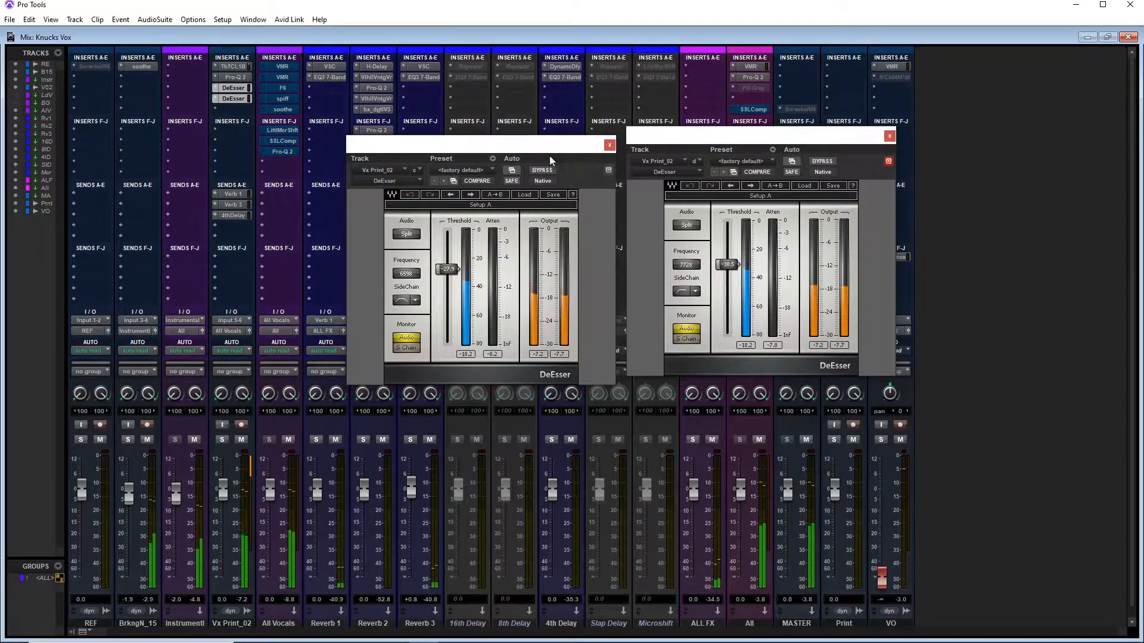
Compare the vocal with both DeEssers bypassed and re-enabled during playback, and close both plug-in windows
left_click(542, 170)
left_click(823, 161)
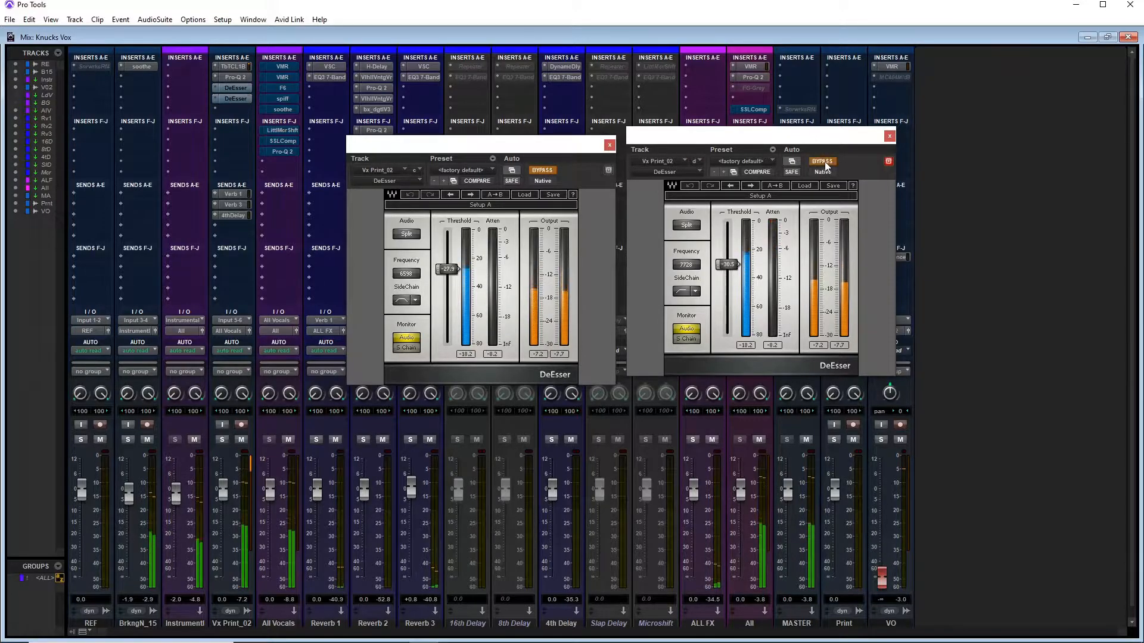
left_click(542, 171)
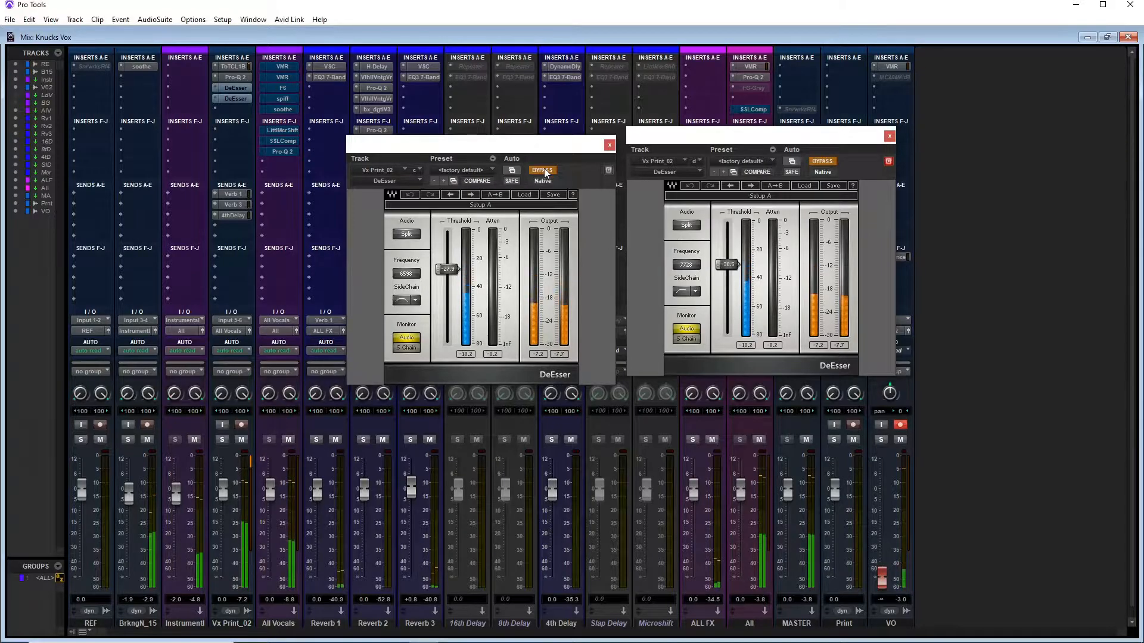
left_click(822, 162)
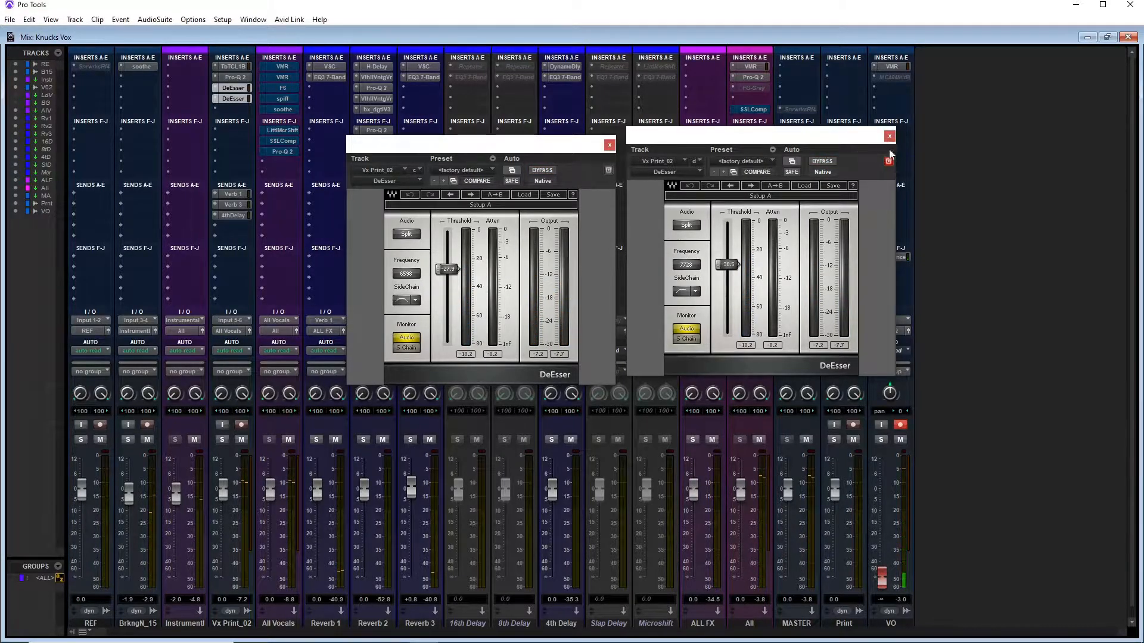
left_click(609, 145)
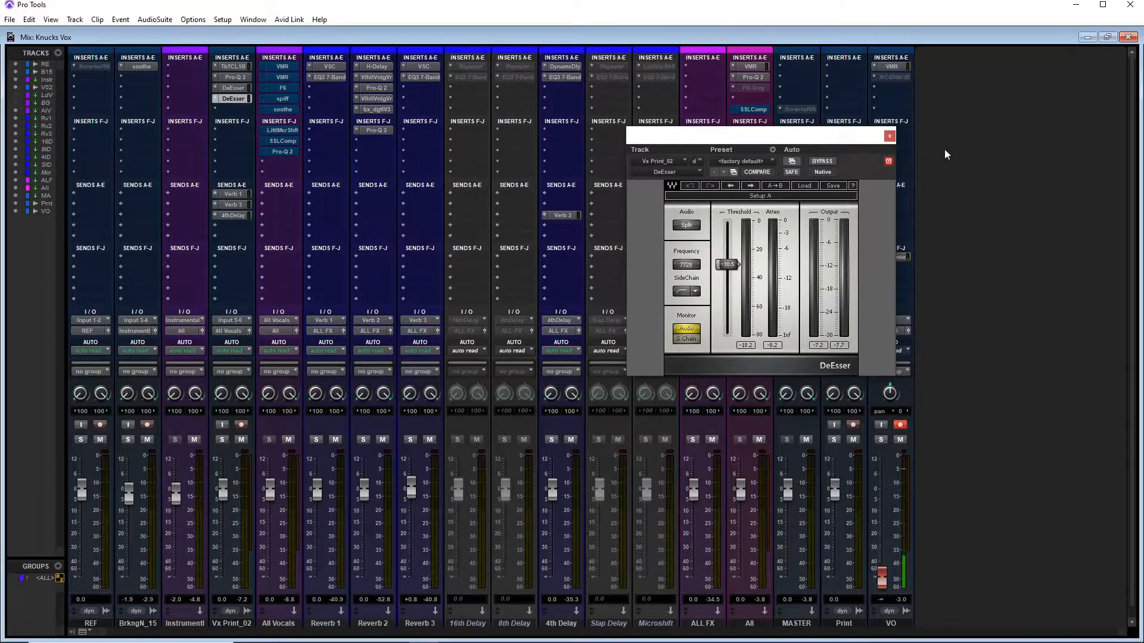
left_click(890, 136)
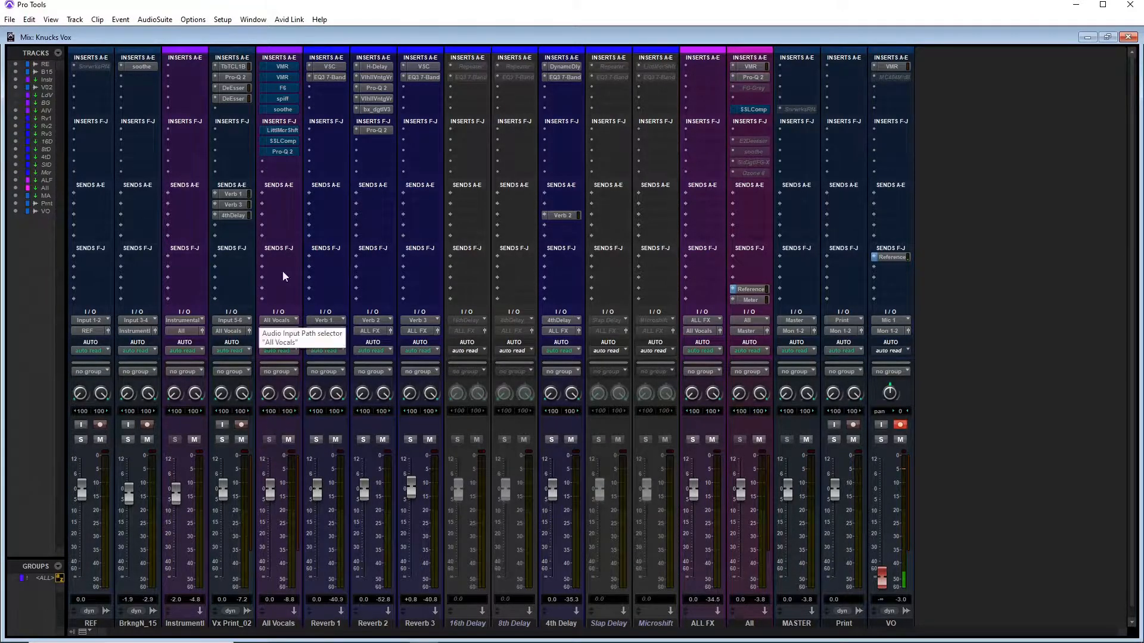
Open the first Virtual Mix Rack on All Vocals and compare its modules with those in the second rack
left_click(282, 67)
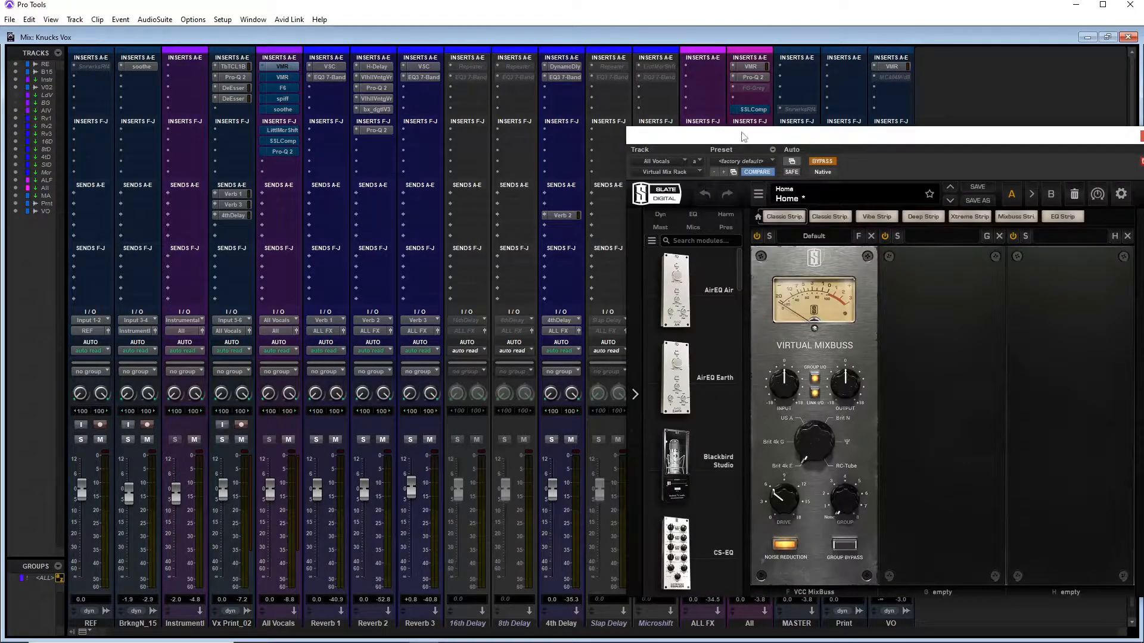
left_click_drag(744, 136, 529, 72)
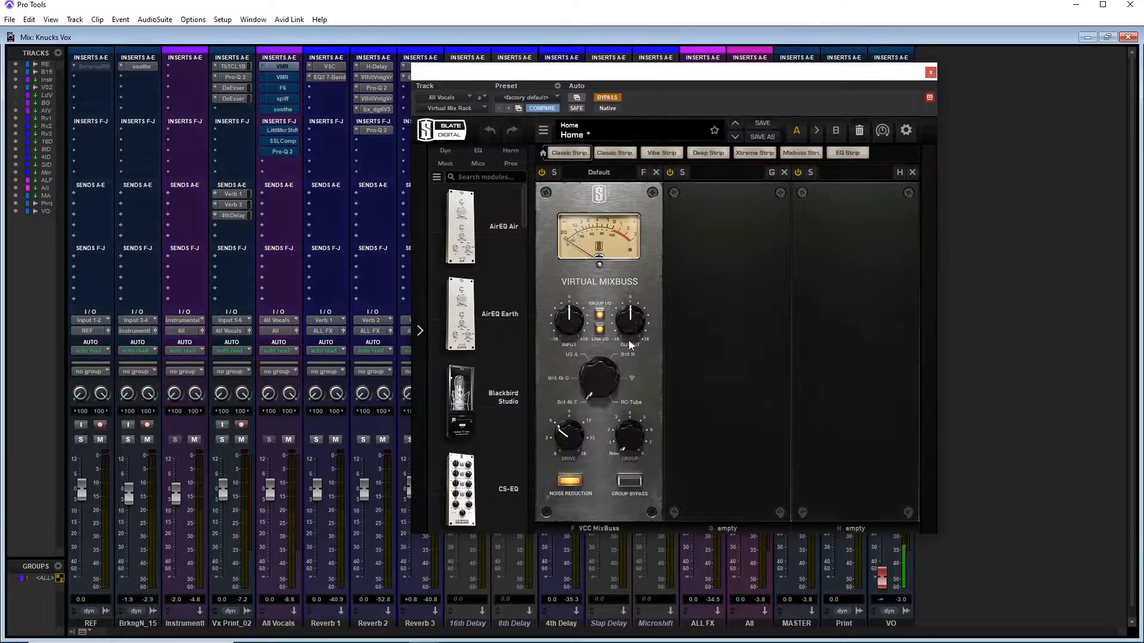
left_click(281, 78)
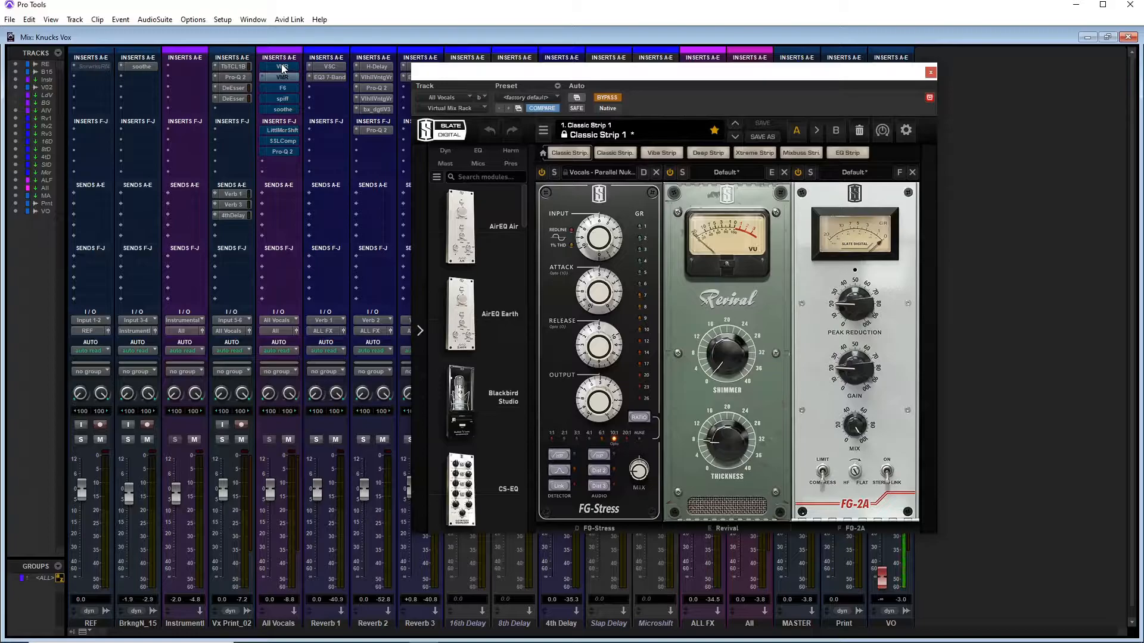
left_click(282, 67)
left_click(281, 76)
Remove the first Virtual Mix Rack from All Vocals and add a VCC Channel module before FG-Stress in the remaining rack
left_click(263, 67)
left_click(280, 79)
scroll(501, 238, "down", 3)
left_click_drag(525, 301, 590, 333)
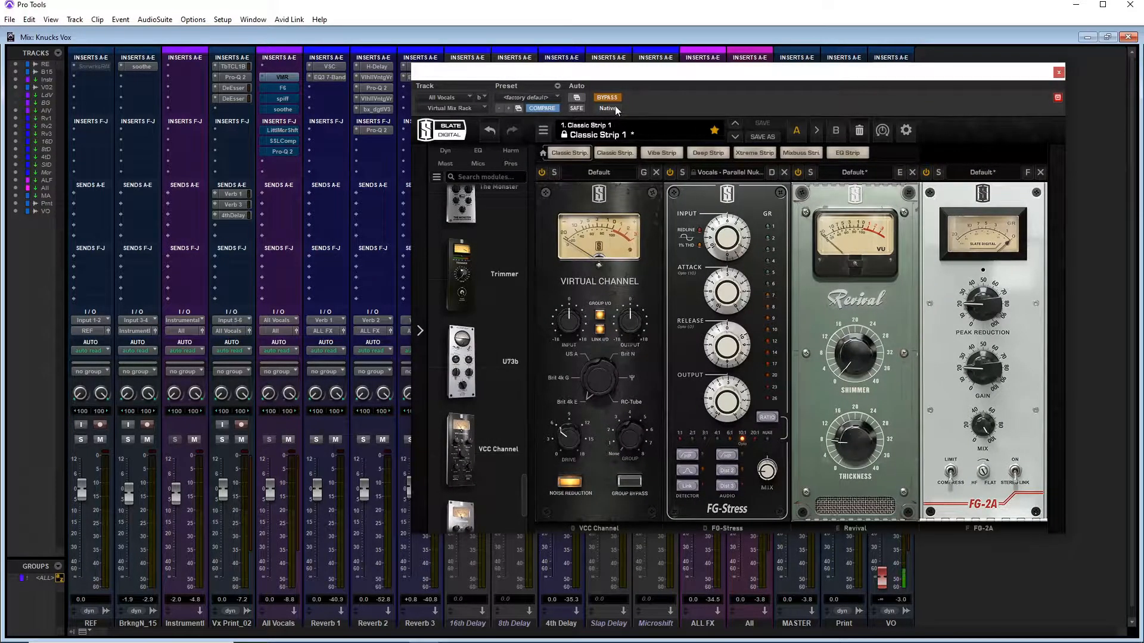
Enable the Virtual Mix Rack on All Vocals, comparing the vocal with the rack bypassed and active during playback
left_click_drag(653, 74, 554, 68)
left_click(513, 94)
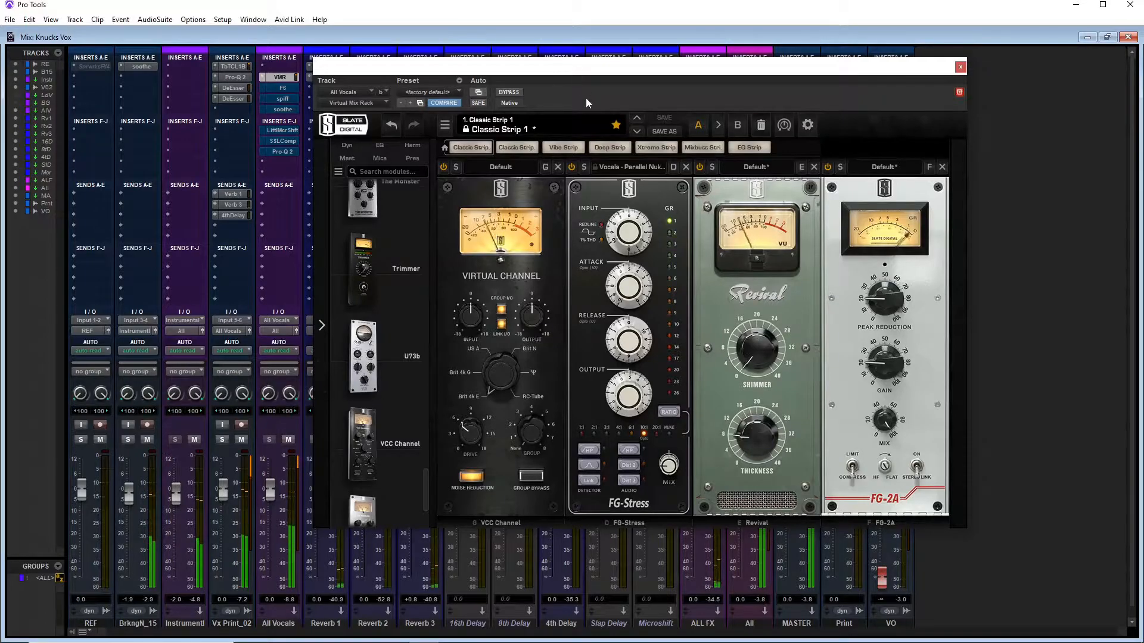
left_click(516, 94)
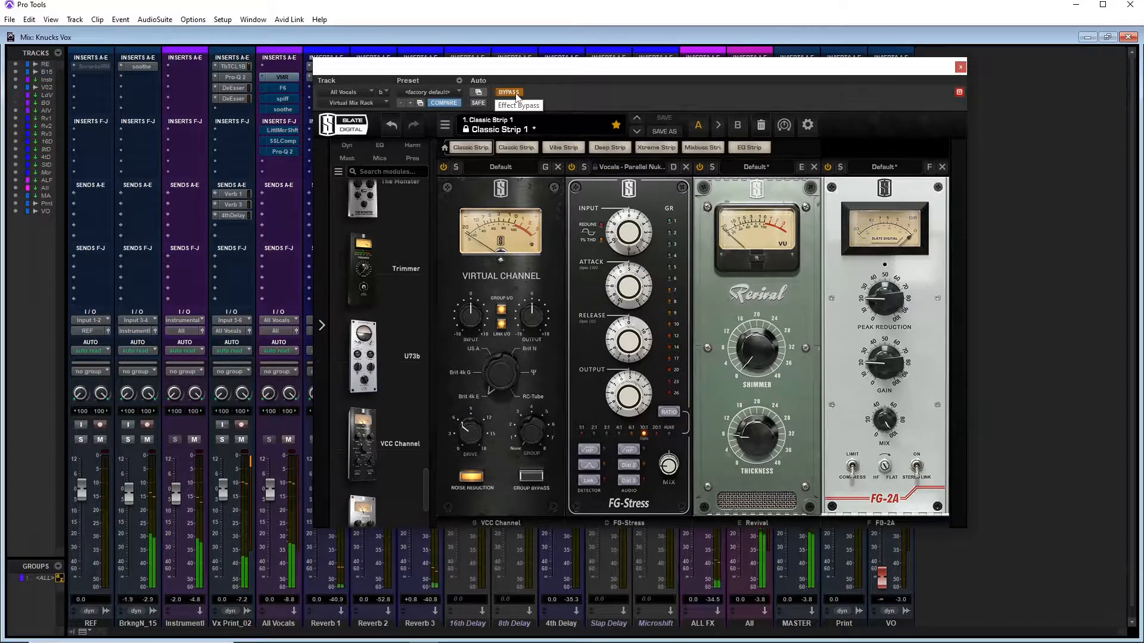
left_click(517, 94)
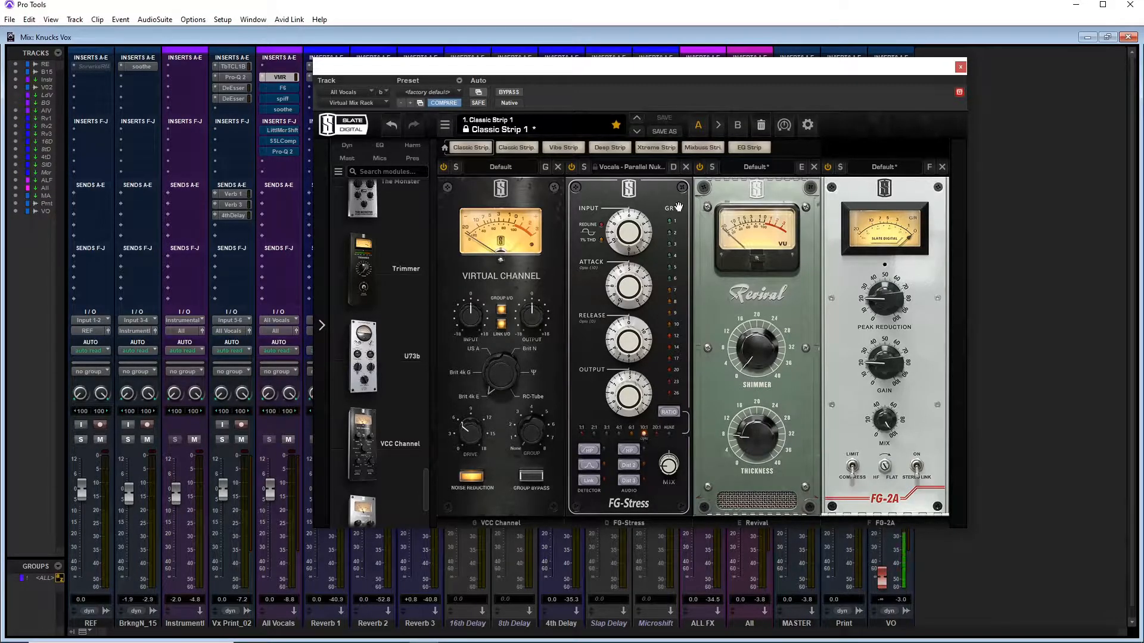
Examine the FG-Stress mix, Revival shimmer and thickness, and FG-2A peak reduction settings, and close the rack
mouse_move(668, 474)
left_click_drag(685, 78, 661, 84)
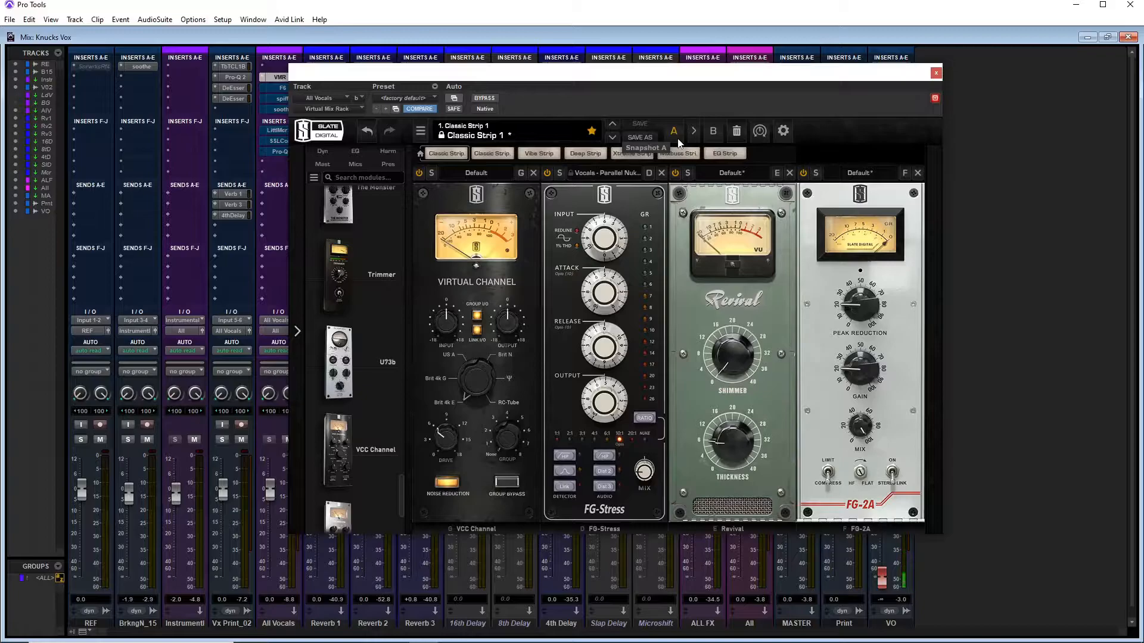
left_click(935, 76)
mouse_move(727, 449)
left_mouse_down()
mouse_move(741, 286)
mouse_move(722, 449)
left_mouse_up()
mouse_move(715, 446)
left_click_drag(715, 446, 717, 560)
mouse_move(876, 304)
left_click_drag(882, 78, 829, 74)
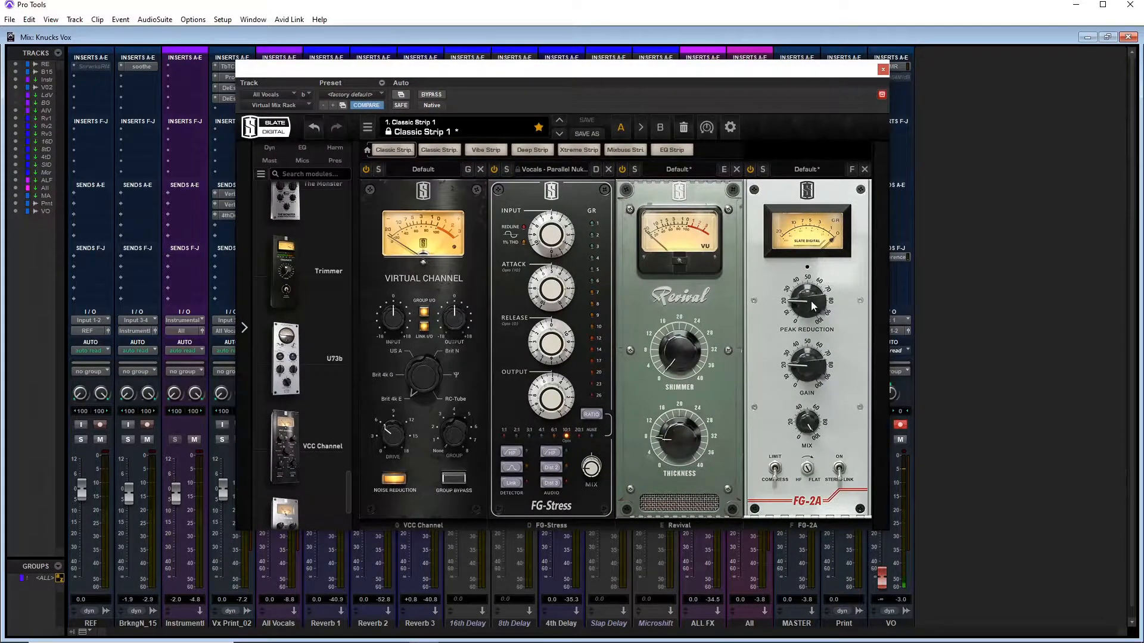
mouse_move(692, 344)
left_click(882, 70)
Open F6 on All Vocals, recheck the Virtual Mix Rack, and take F6 out of bypass
left_click(269, 88)
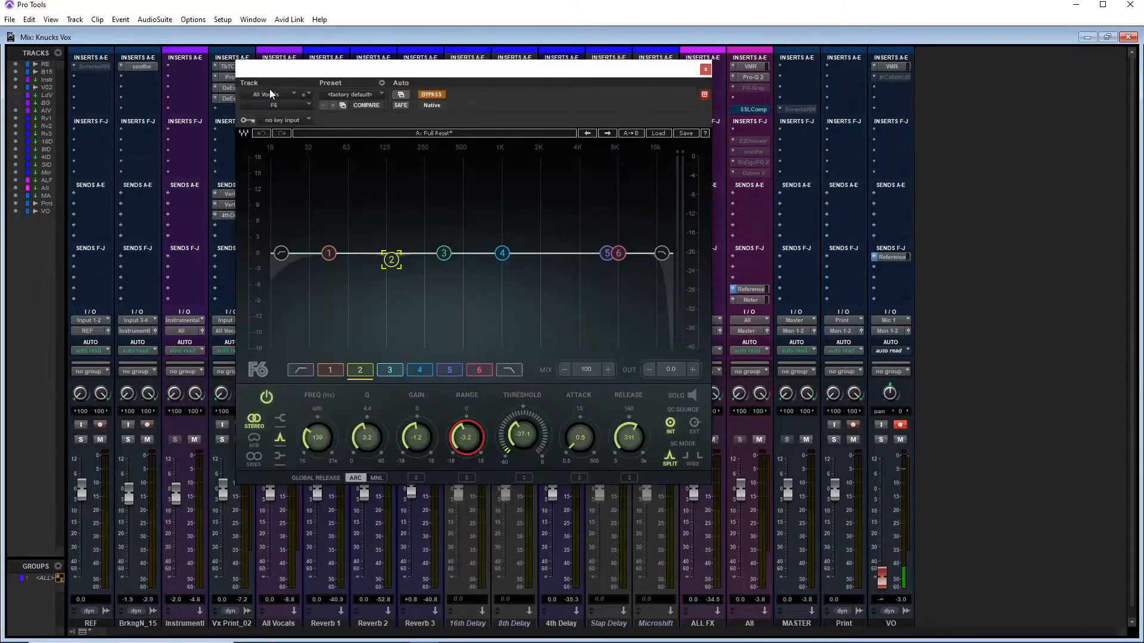
left_click_drag(403, 76, 531, 100)
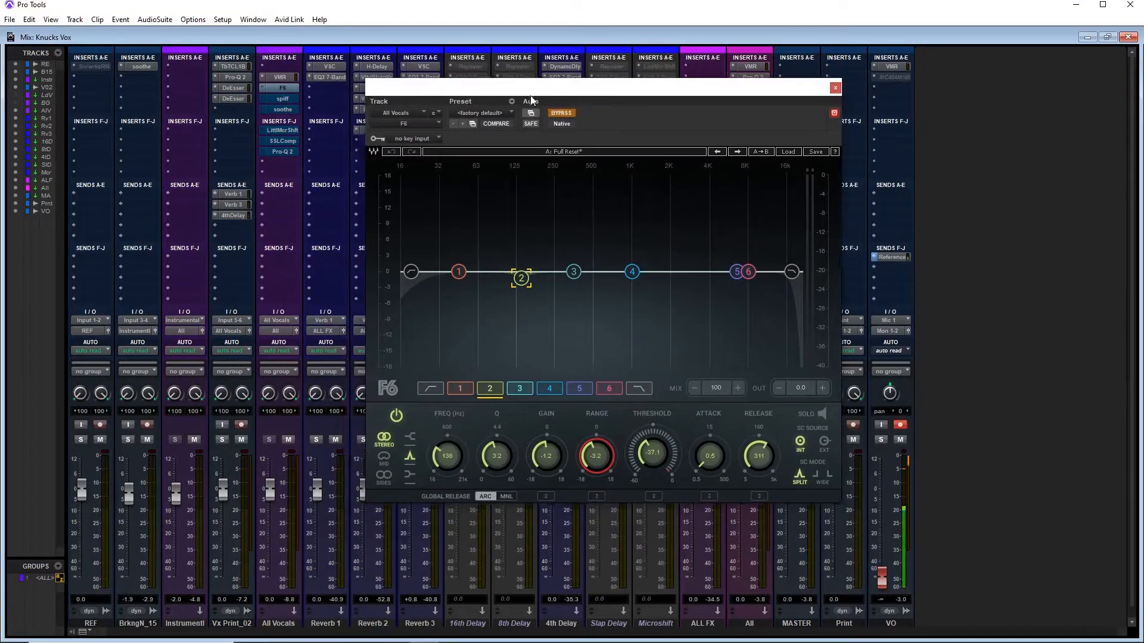
left_click(558, 114)
left_click(555, 118)
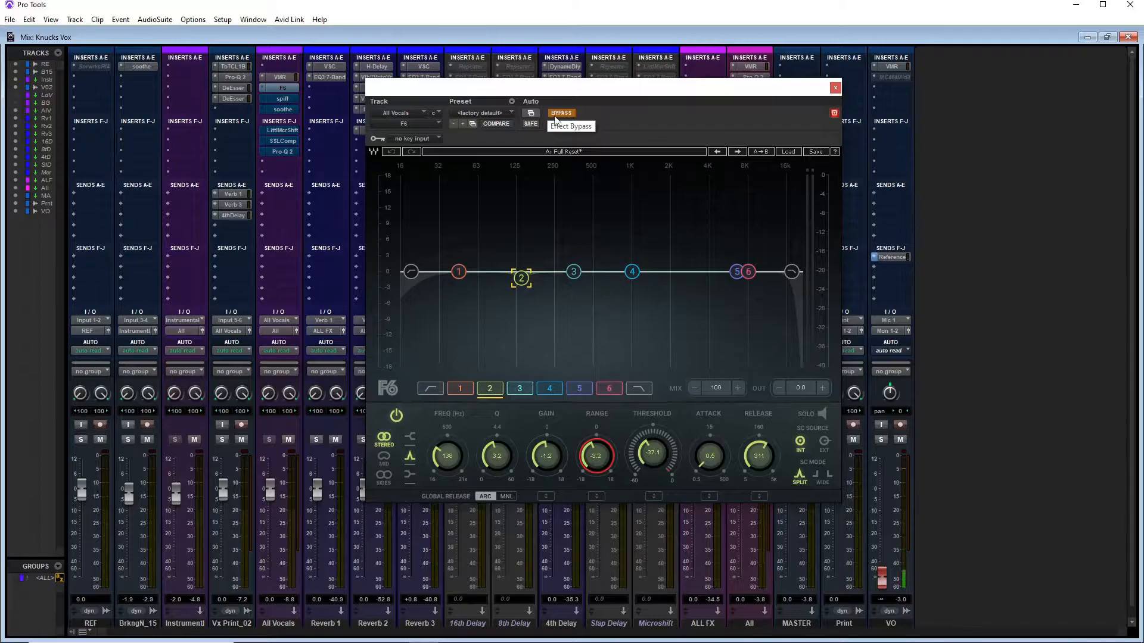
left_click(279, 77)
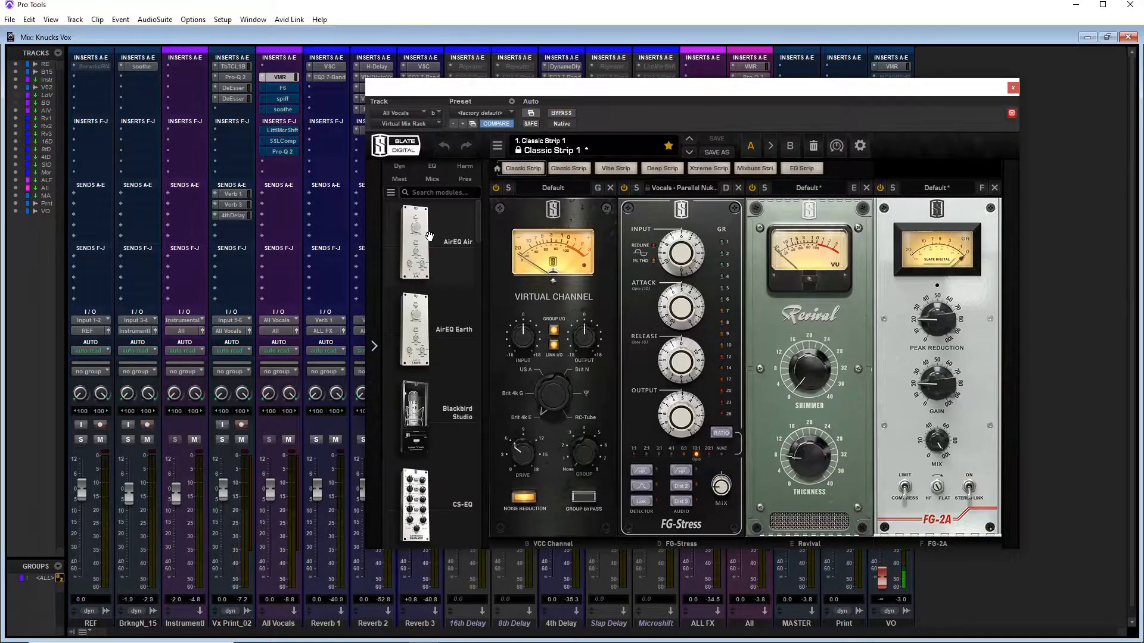
mouse_move(429, 236)
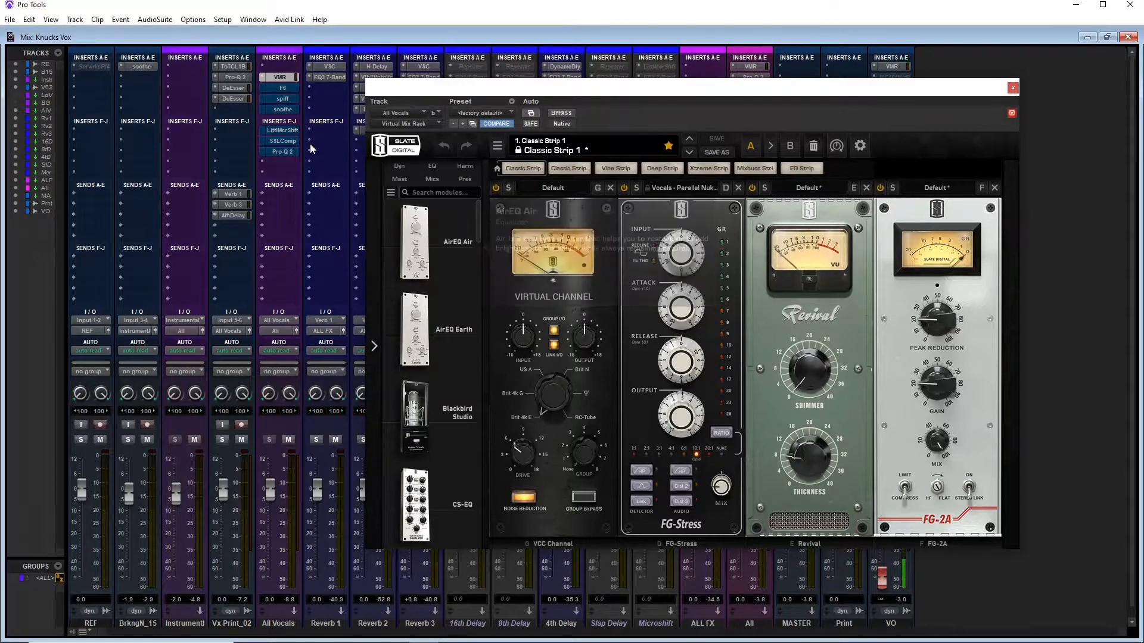
left_click(293, 88)
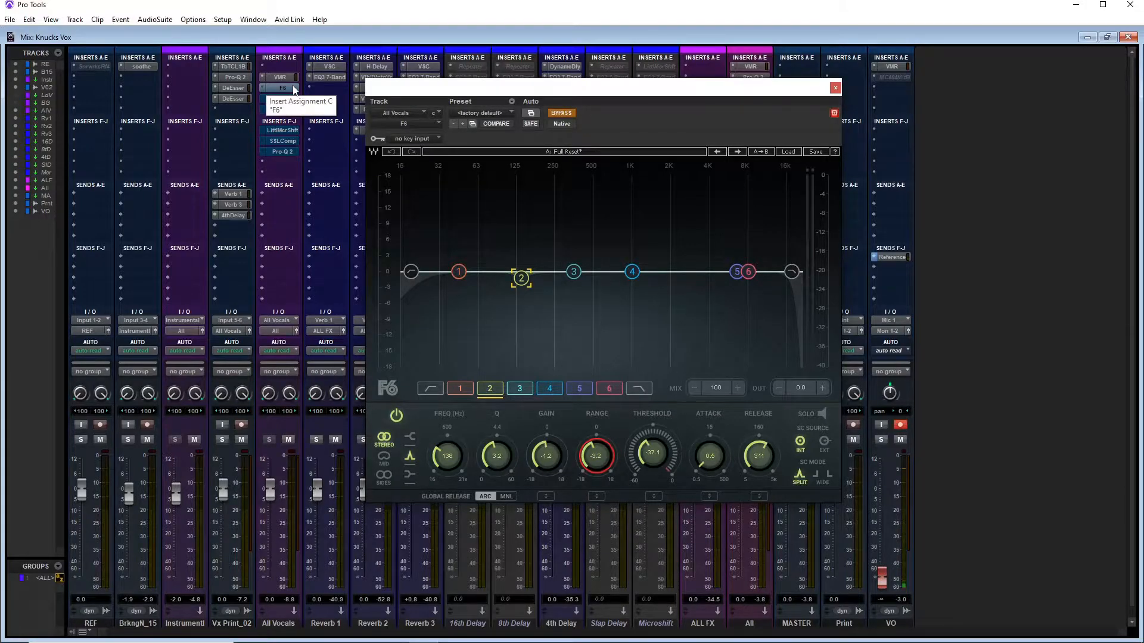
left_click(561, 114)
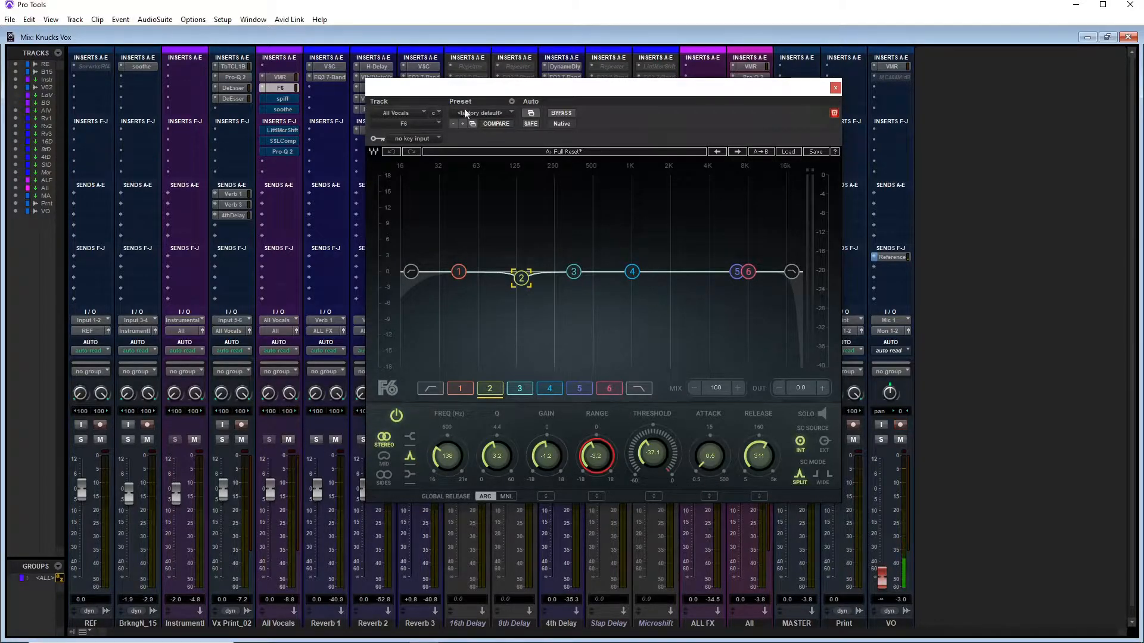
Bring up the Edit window with F6 clear of the track controls and start playback
left_click_drag(499, 92, 697, 91)
key("ctrl+equal")
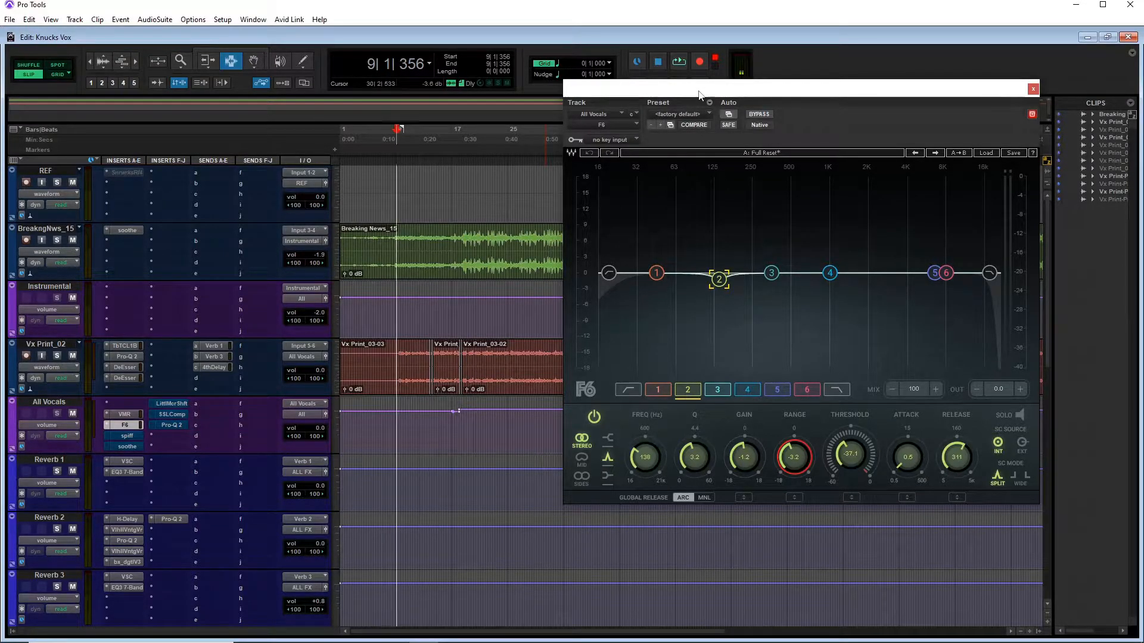
left_click_drag(699, 95, 614, 100)
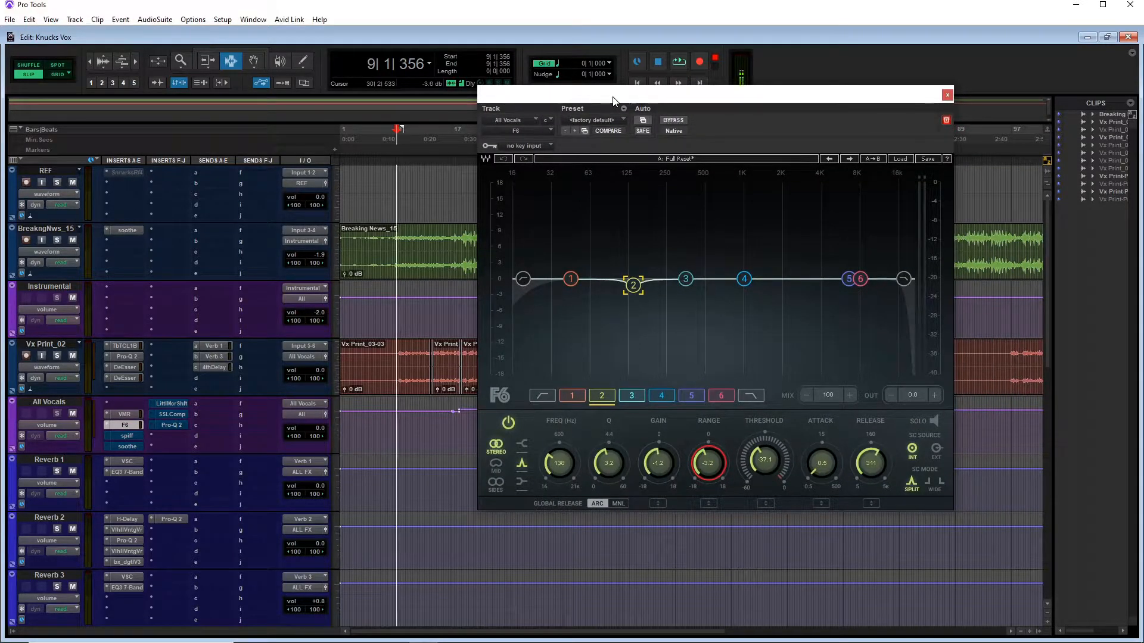
left_click_drag(683, 104, 796, 87)
key("space")
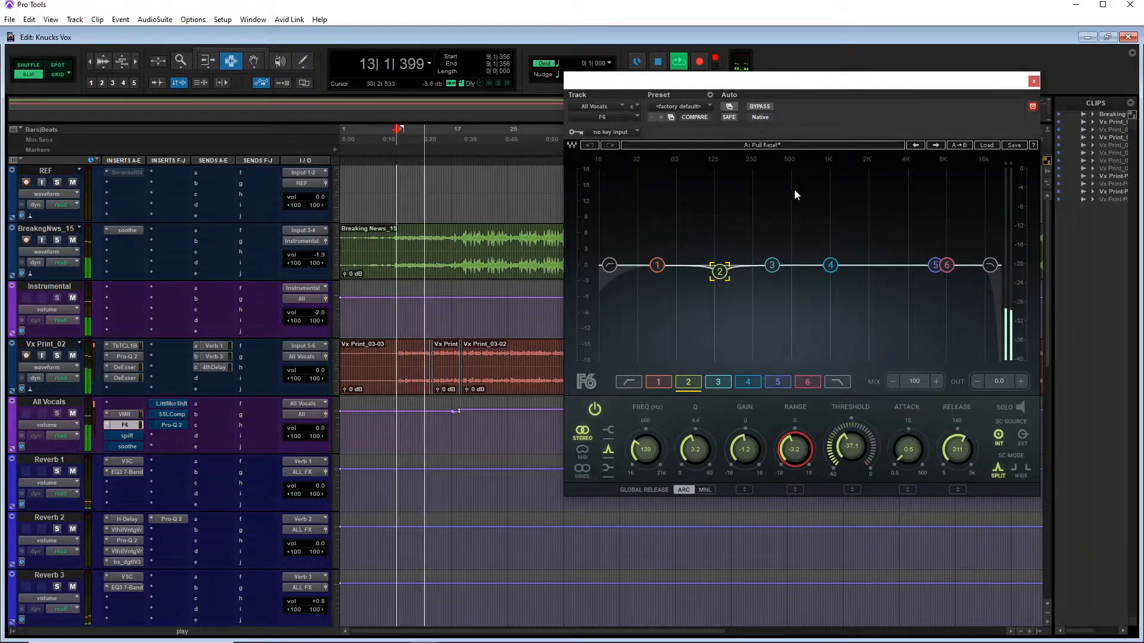
Show the F6 Band 2 Range automation on the All Vocals track during playback, and stop playback after examining it
left_click(62, 425)
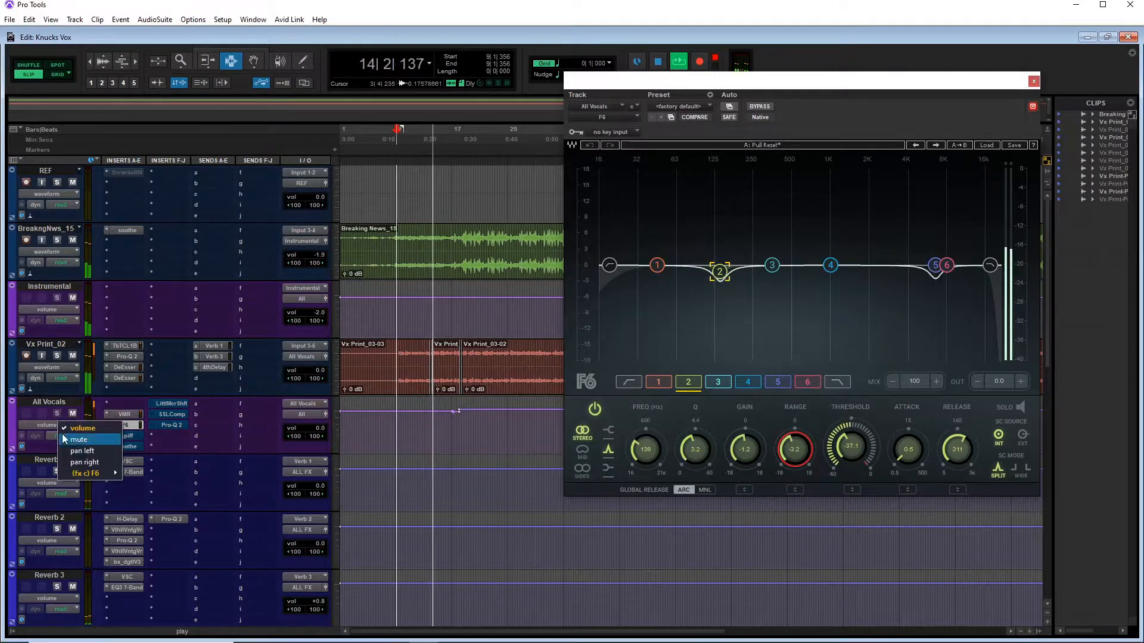
mouse_move(116, 473)
left_click(153, 473)
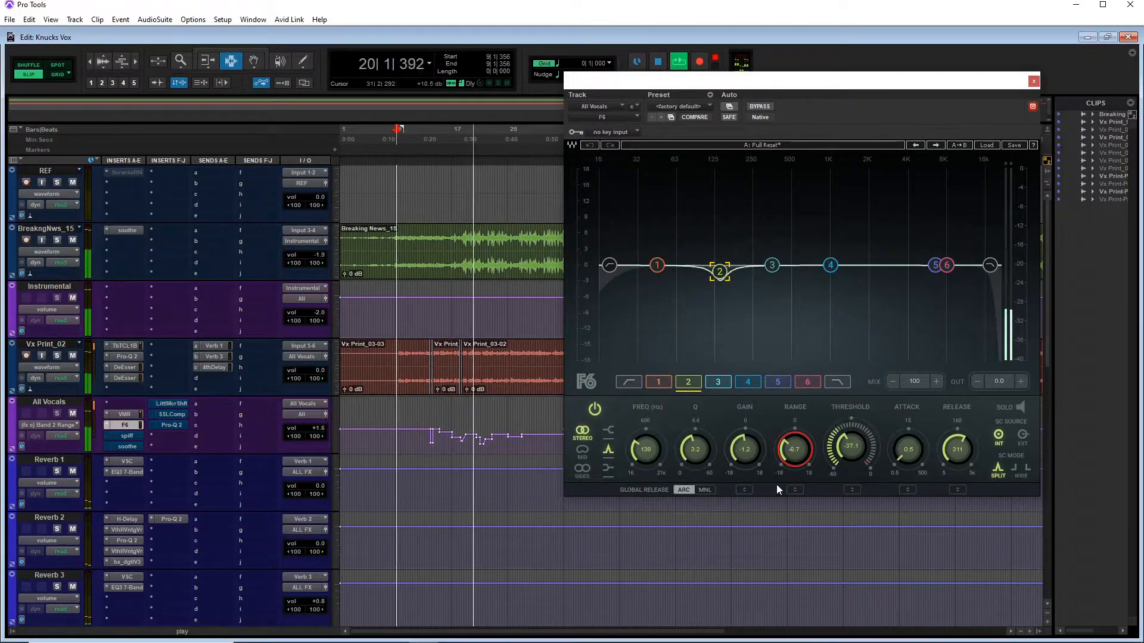
key("space")
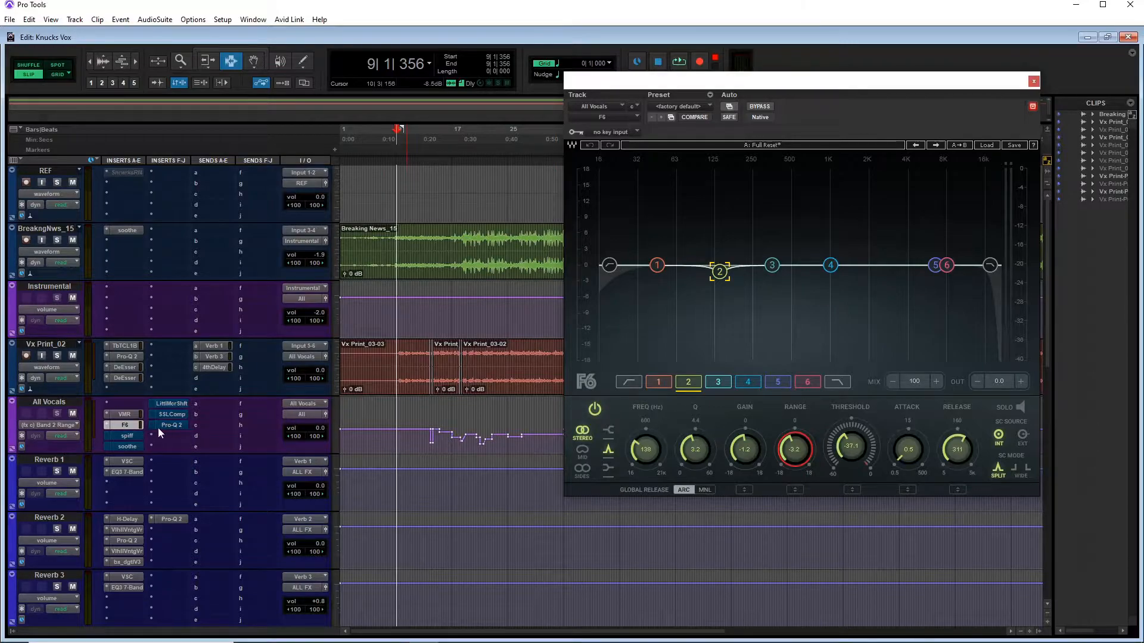
Return the All Vocals track view to volume and move the F6 window nearer the middle
left_click(69, 426)
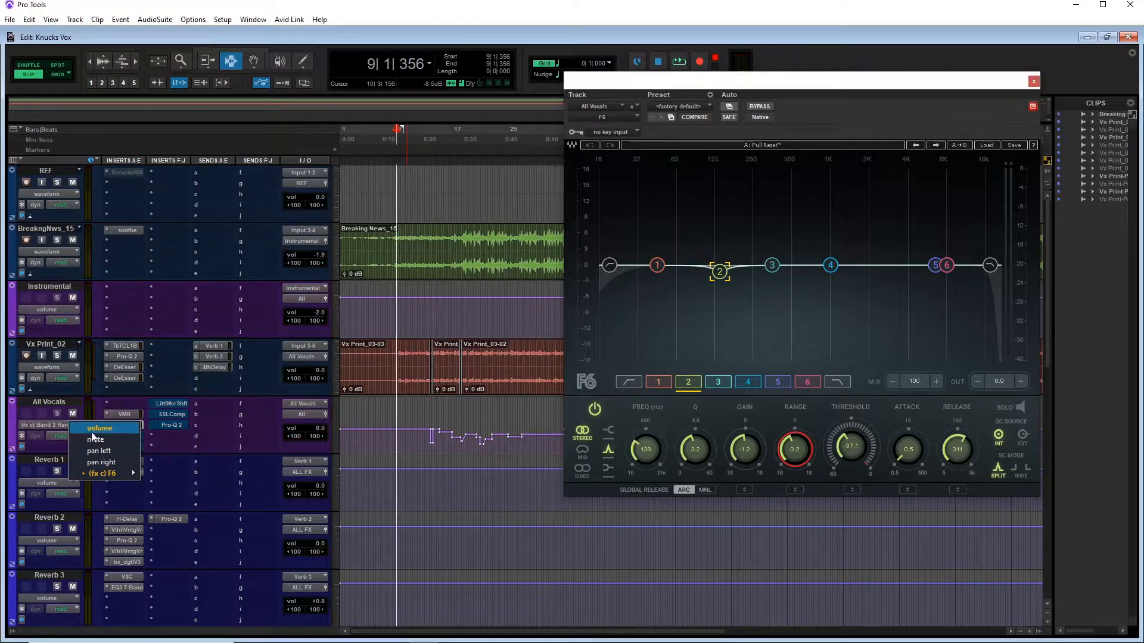
left_click(95, 429)
left_click_drag(791, 82, 666, 84)
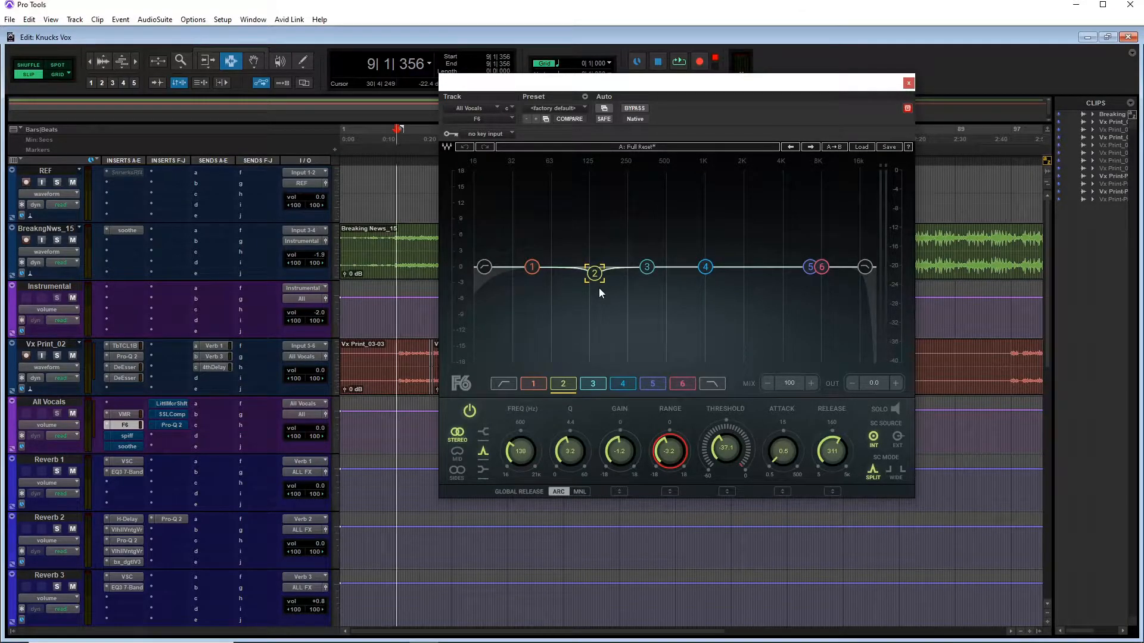
Open spiff on All Vocals, take it out of bypass, and bring its window back up
left_click(132, 446)
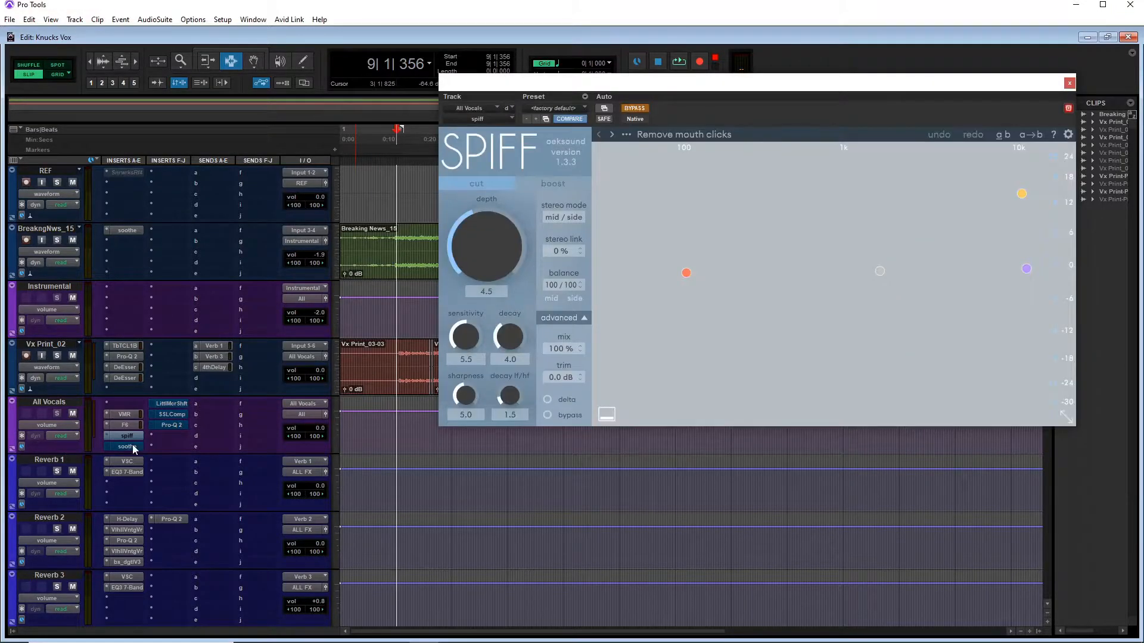
left_click_drag(567, 85, 534, 89)
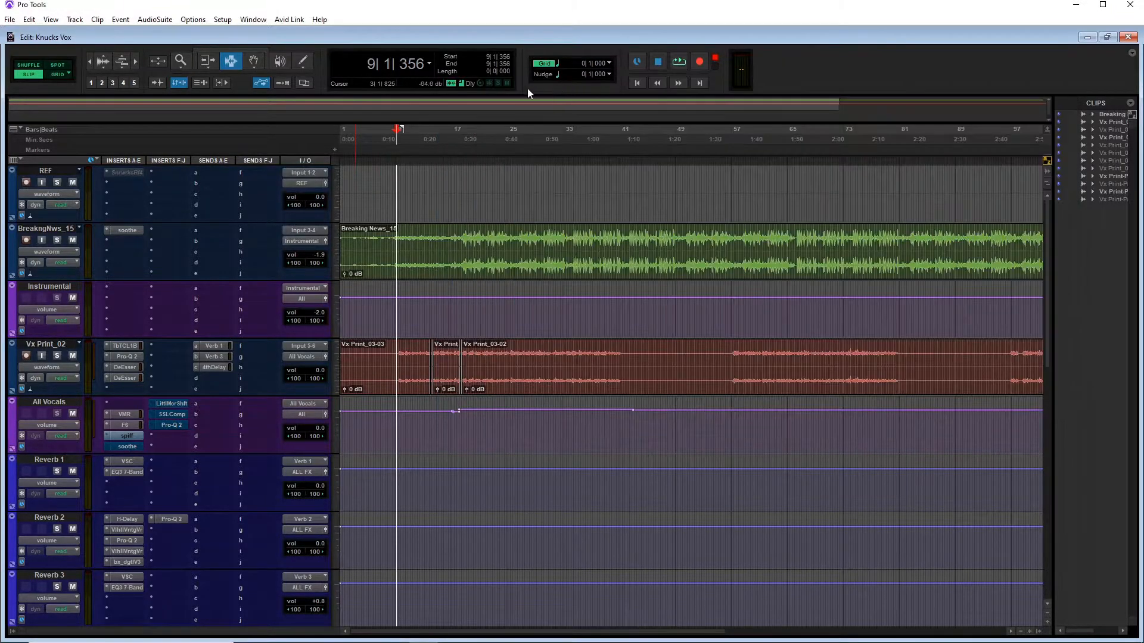
left_click(128, 436)
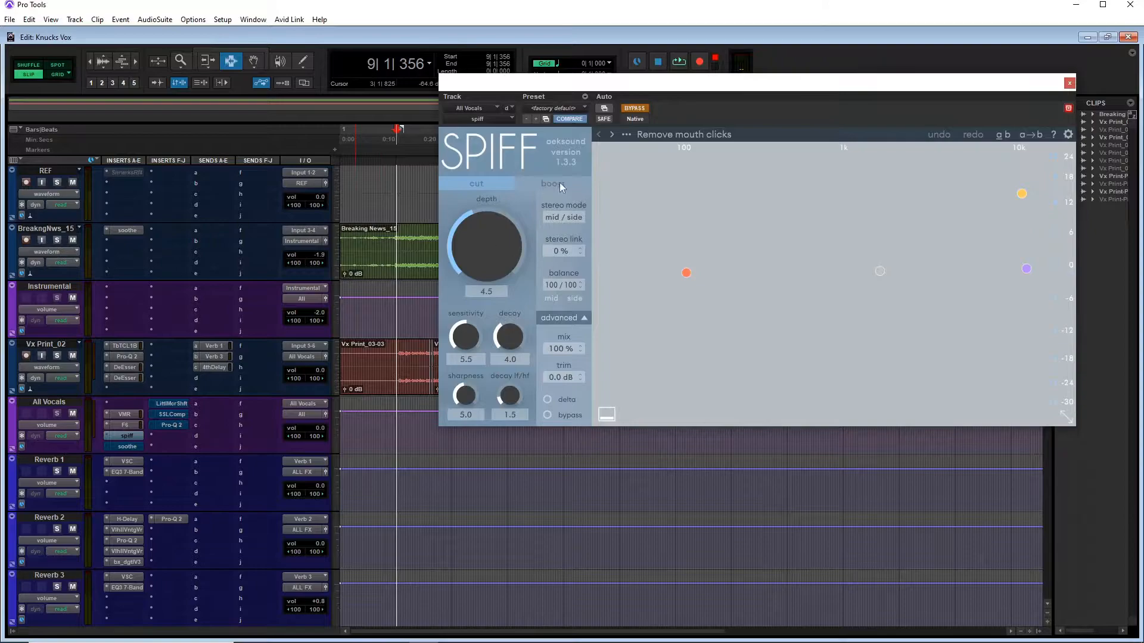
left_click(630, 110)
key("ctrl+w")
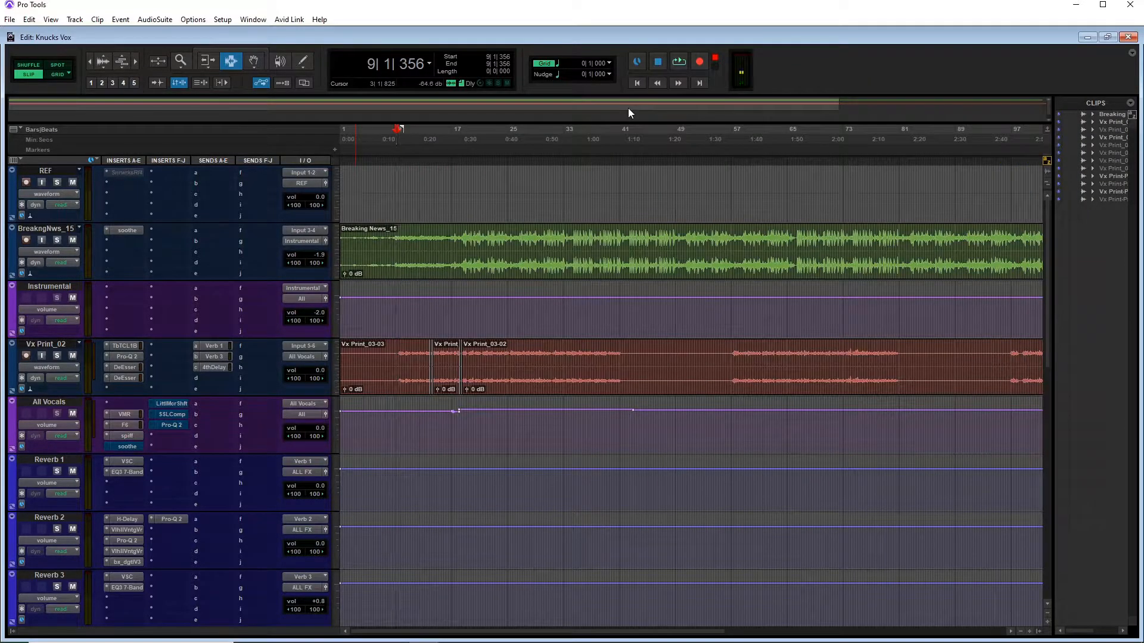
left_click(126, 436)
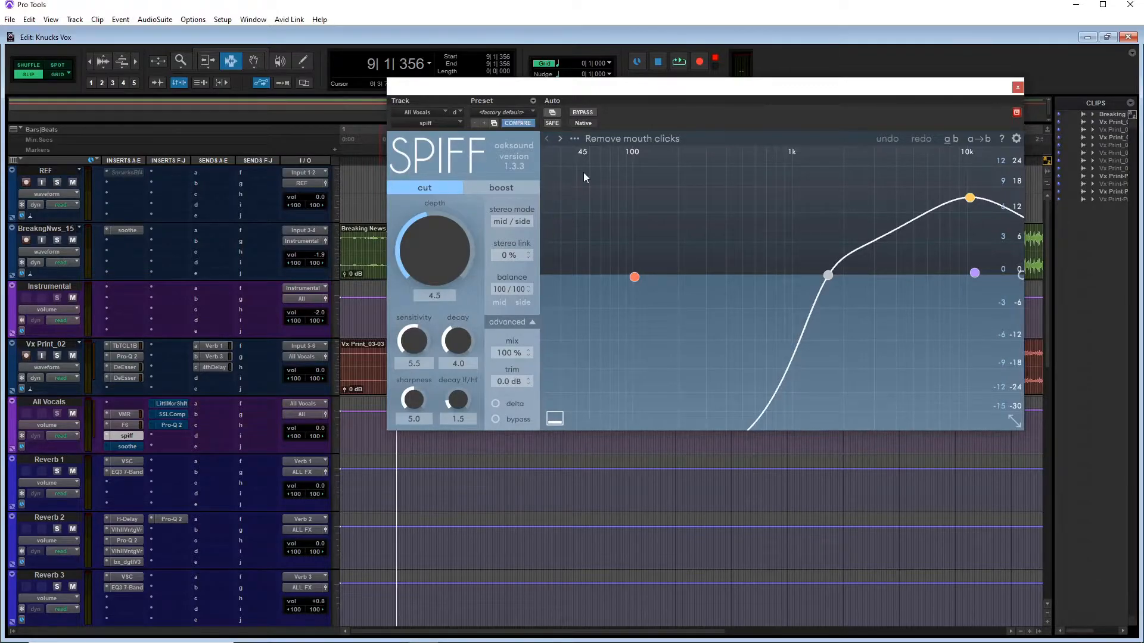
Enable soothe on All Vocals and open its window
left_click(133, 448)
left_click(130, 448)
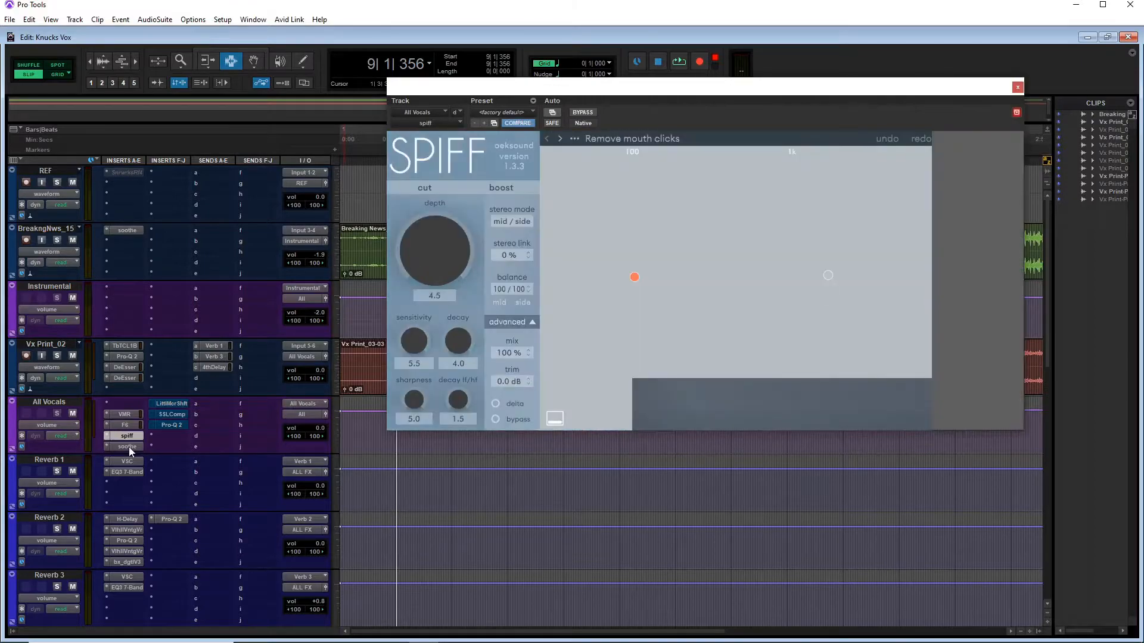
left_click(129, 446)
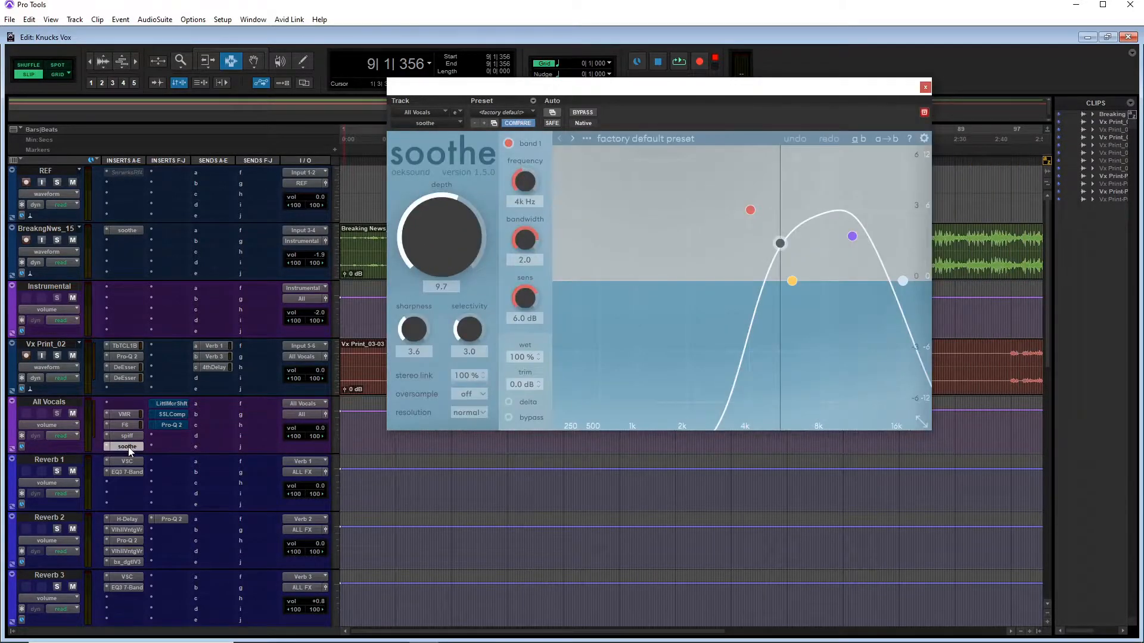
Play the vocal while watching soothe and spiff process it, and close the plug-in window and stop playback
key("space")
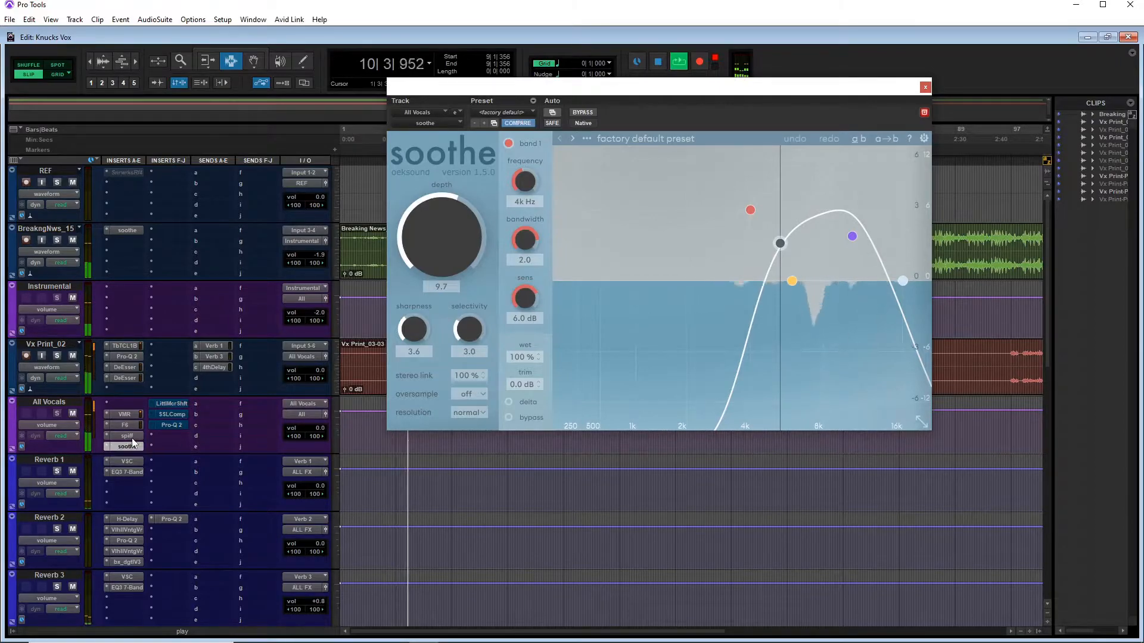
left_click(128, 436)
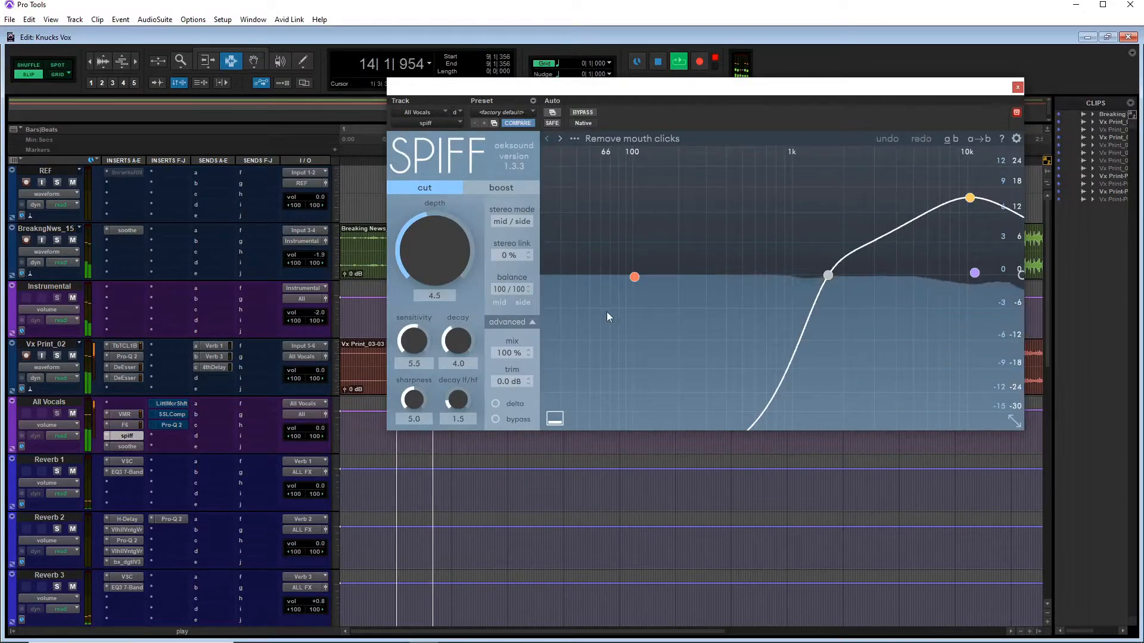
left_click(1018, 87)
key("space")
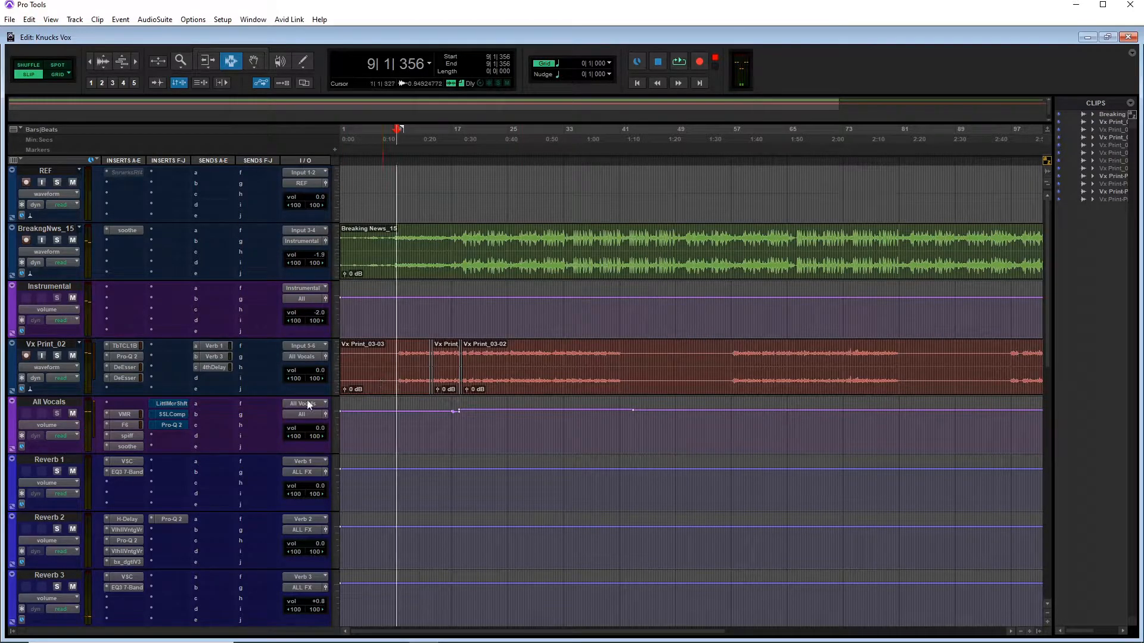
Enable Little MicroShift on All Vocals with its mix at 4.5 %, and move its window clear of the vocal clip starts
left_click(183, 403)
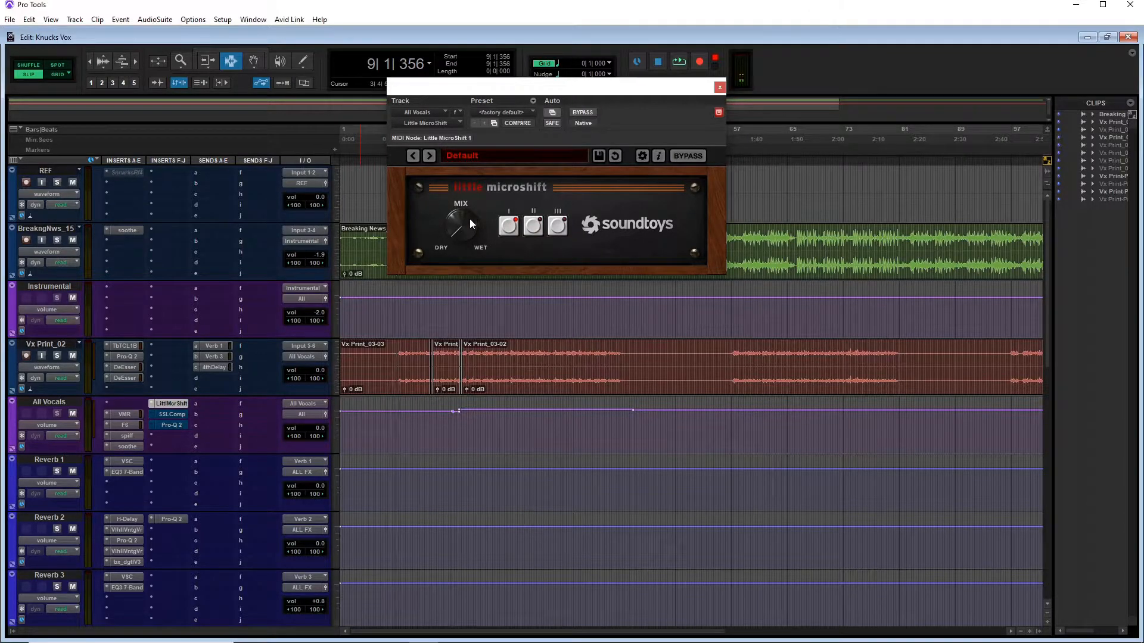
scroll(469, 219, "up", 3)
left_click_drag(456, 227, 461, 244)
left_click_drag(565, 106, 616, 240)
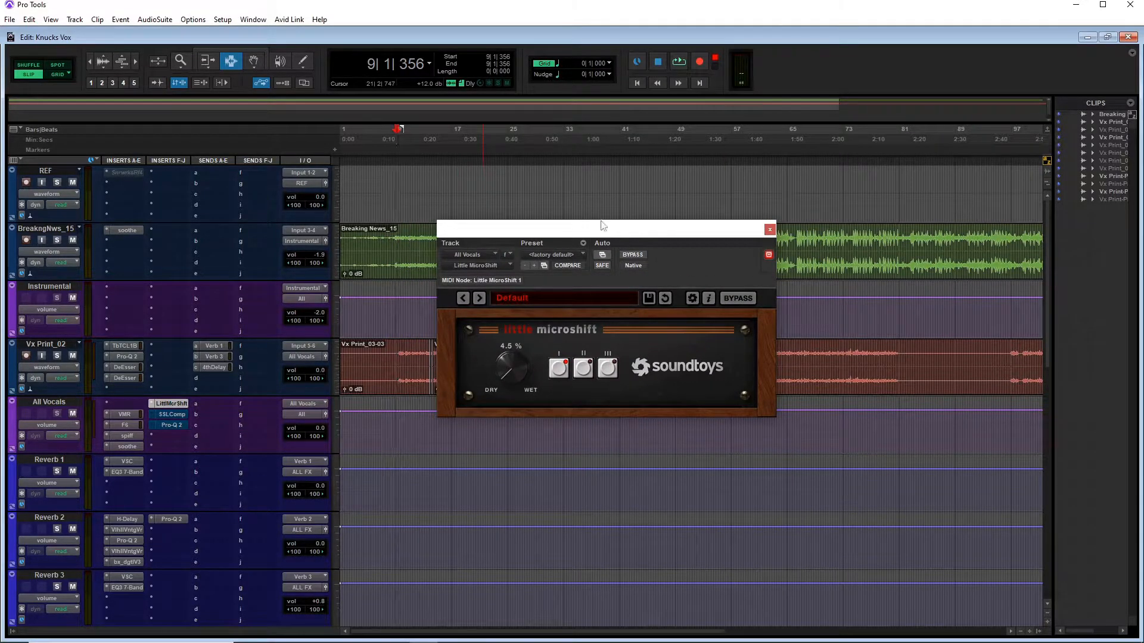
left_click_drag(502, 228, 659, 247)
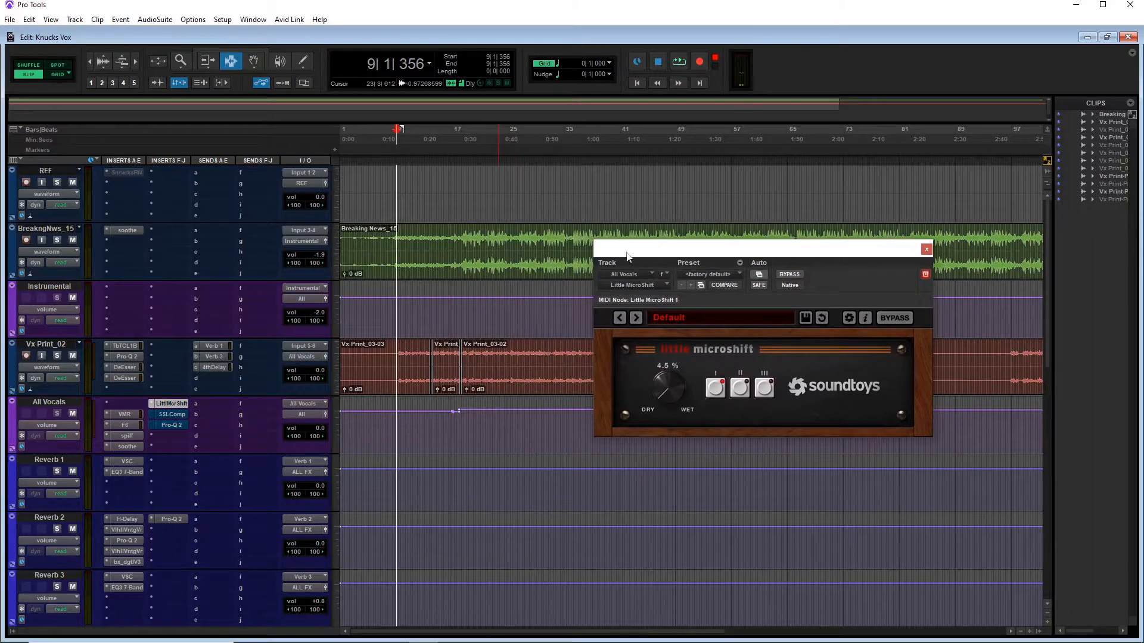
Play from about bar 18, compare the vocal with Little MicroShift bypassed and active, and stop playback
left_click(459, 158)
left_click(483, 159)
left_click(461, 158)
key("space")
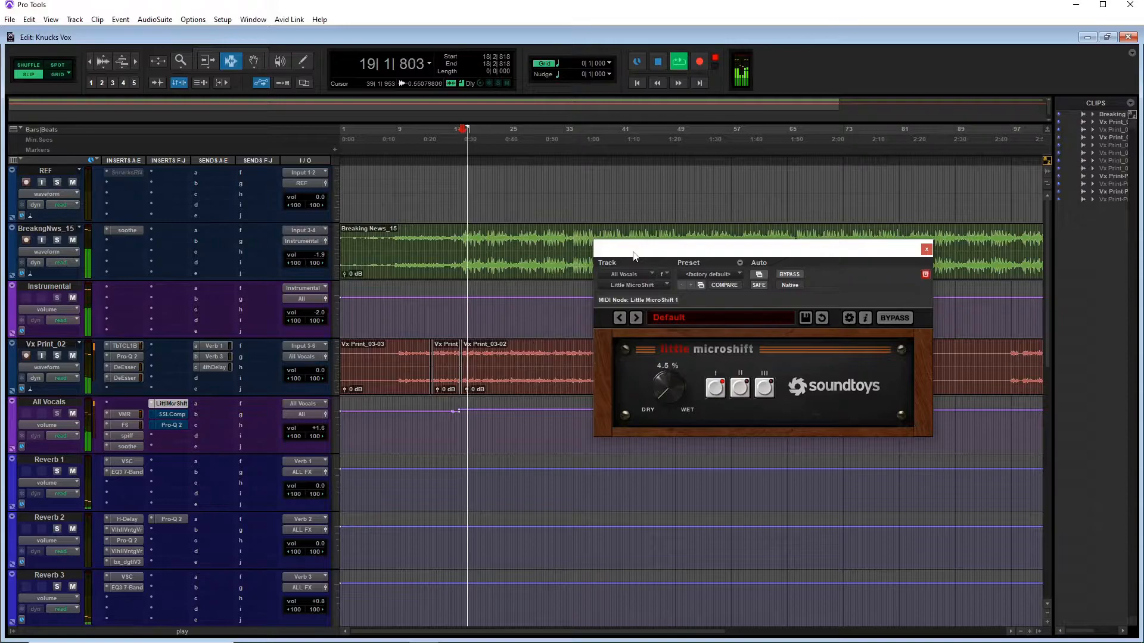
left_click(797, 274)
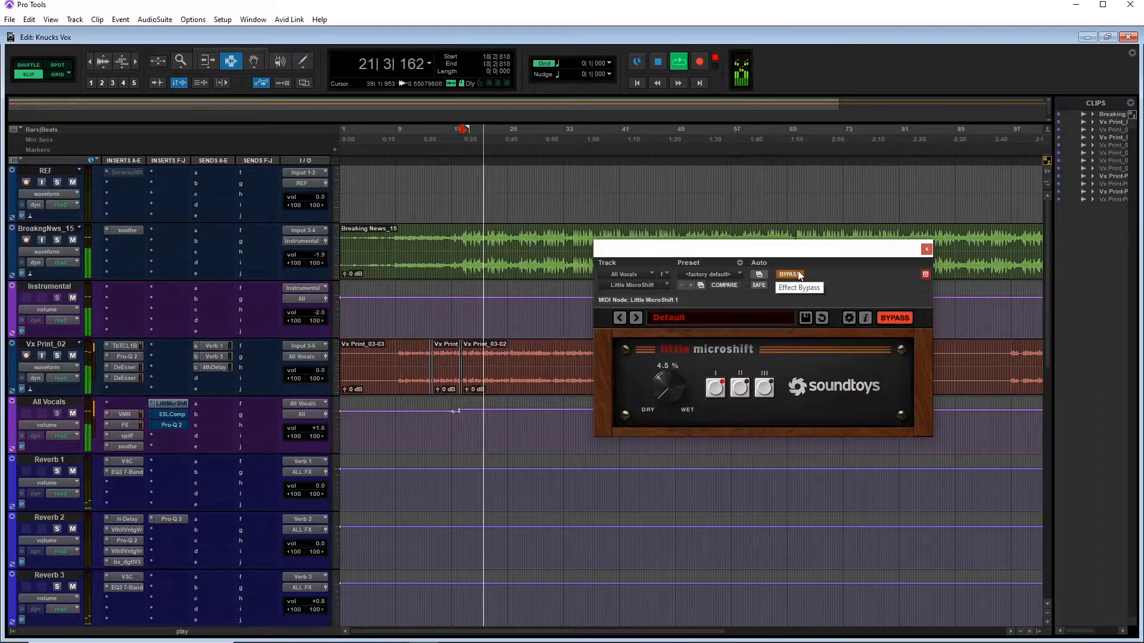
left_click(799, 274)
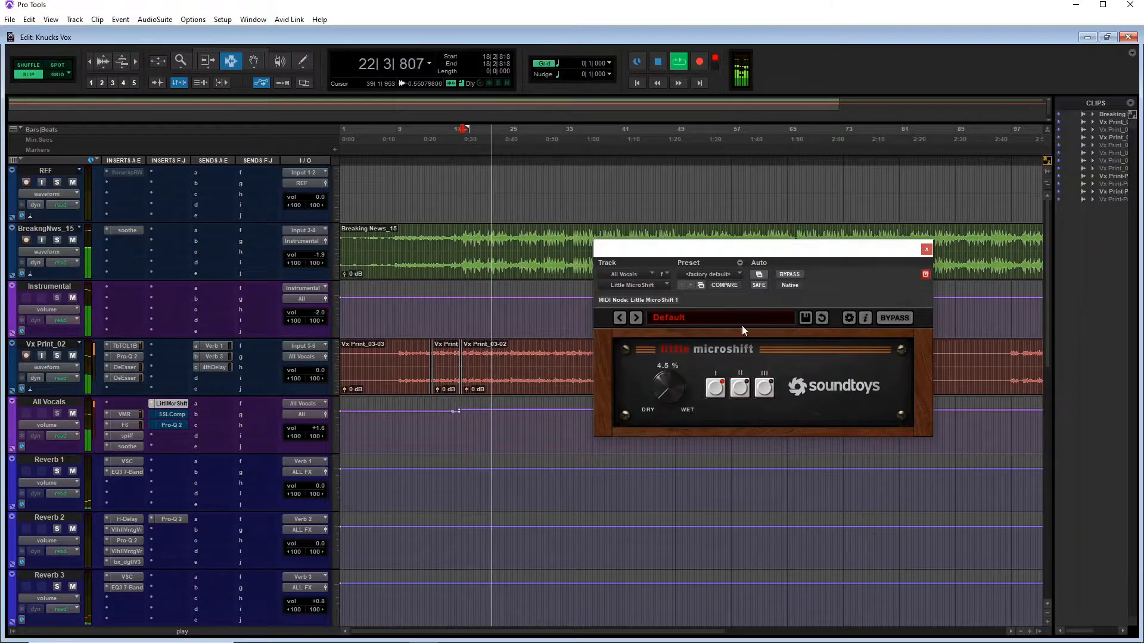
mouse_move(664, 390)
left_mouse_down()
mouse_move(684, 273)
mouse_move(671, 375)
left_mouse_up()
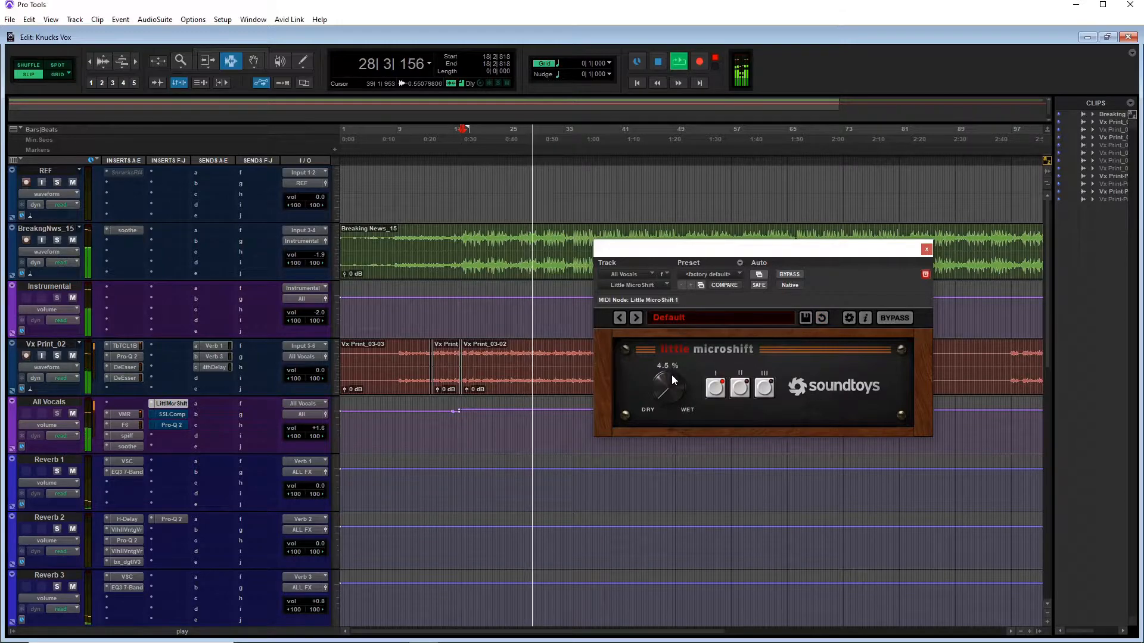
key("space")
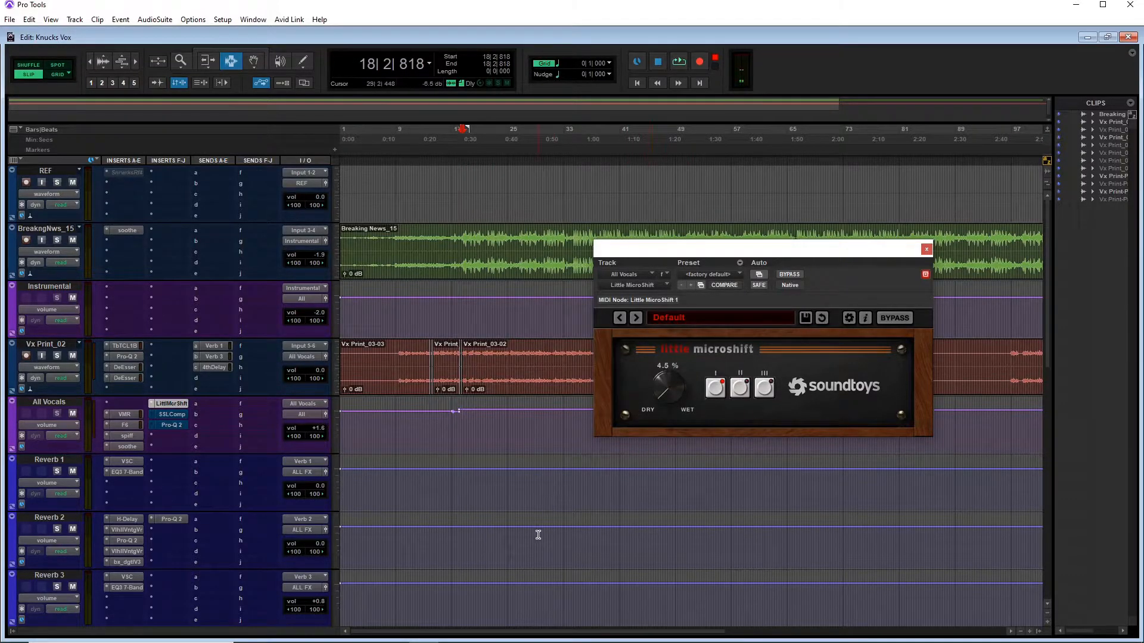
Open SSLComp on All Vocals, move its window toward the middle, and take it out of bypass
left_click(179, 416)
left_click_drag(805, 278, 749, 200)
left_click(748, 197)
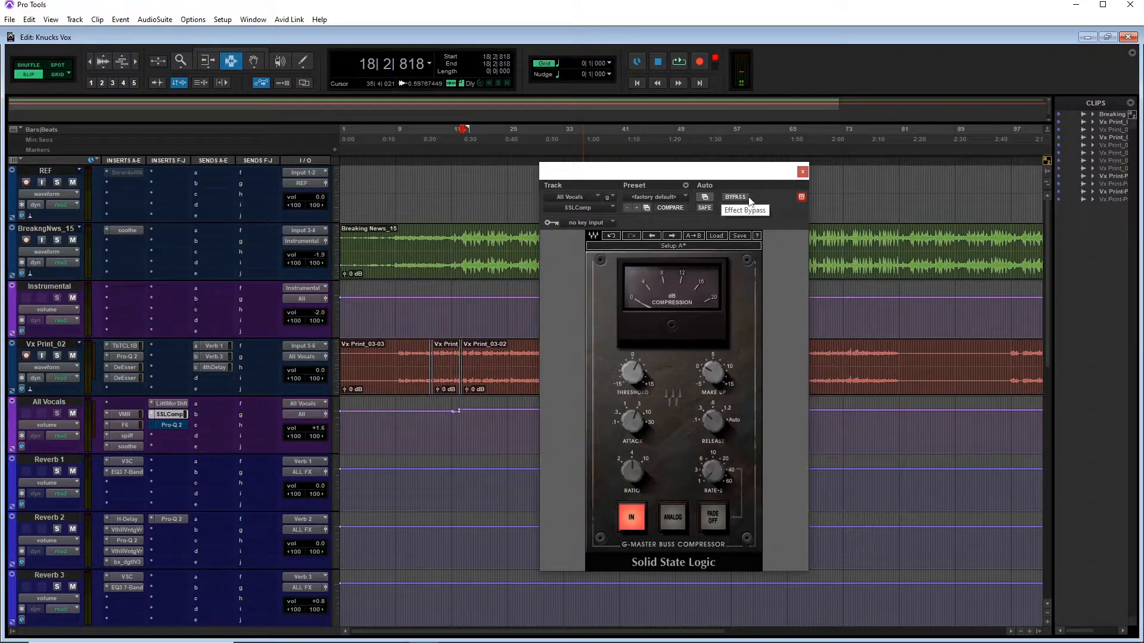
mouse_move(625, 429)
Take Pro-Q 2 on All Vocals out of bypass and move its window nearer the middle
left_click(180, 425)
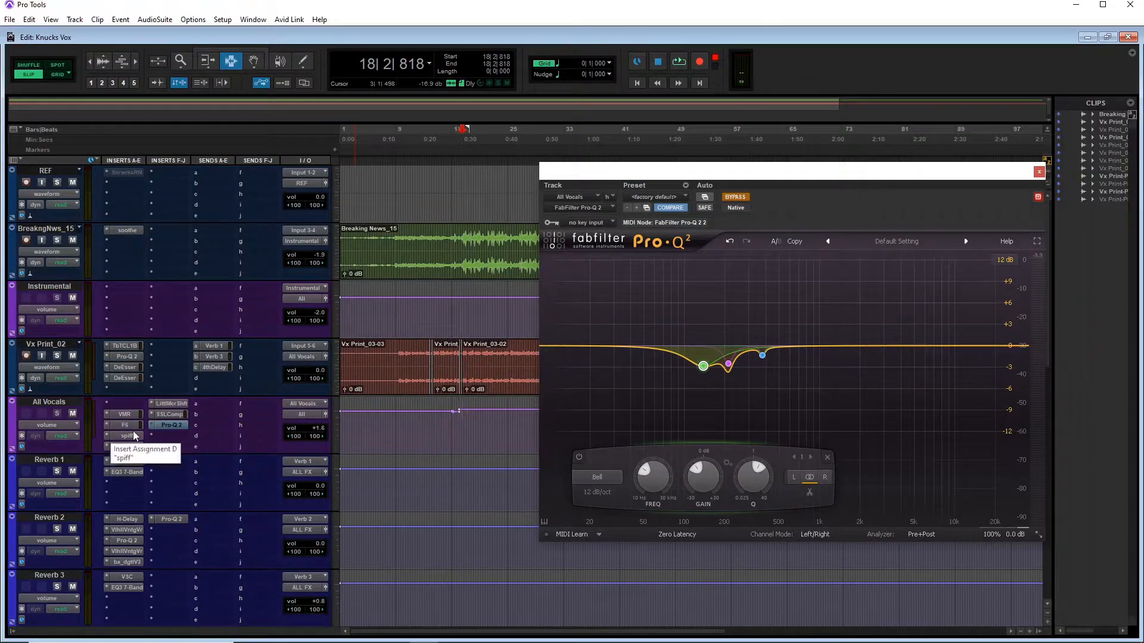
left_click(165, 415)
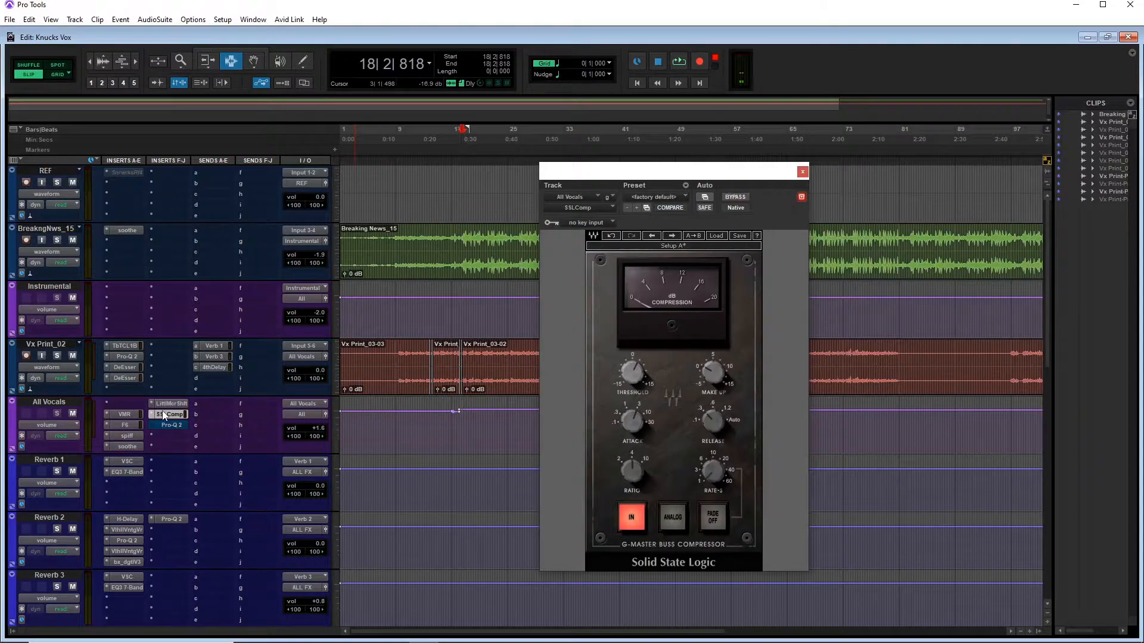
left_click(169, 426)
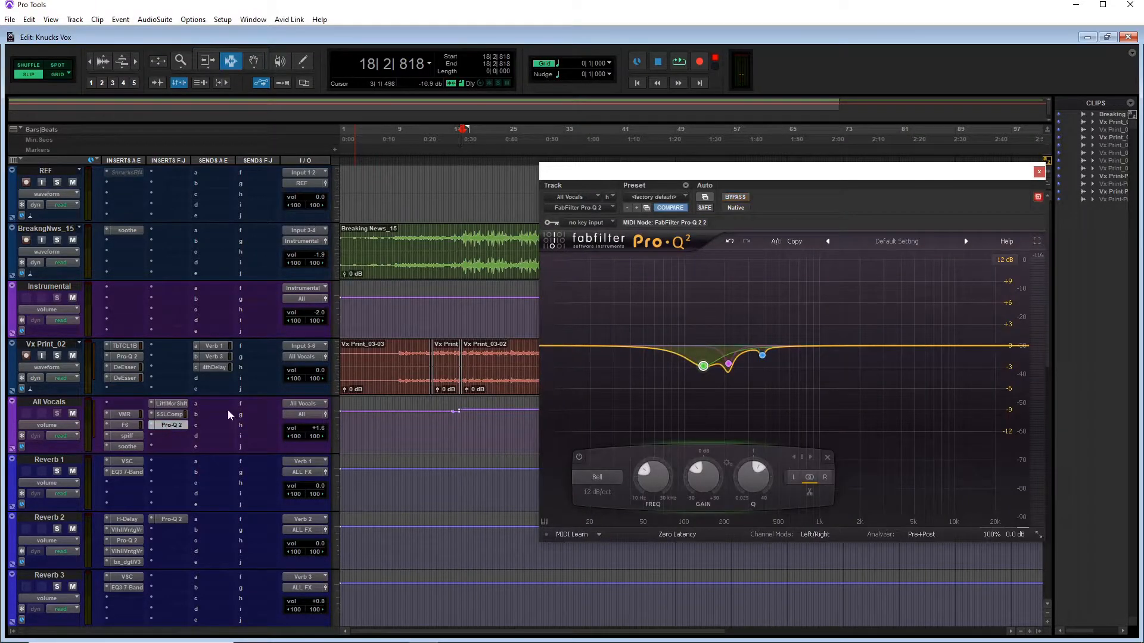
left_click_drag(812, 172, 661, 144)
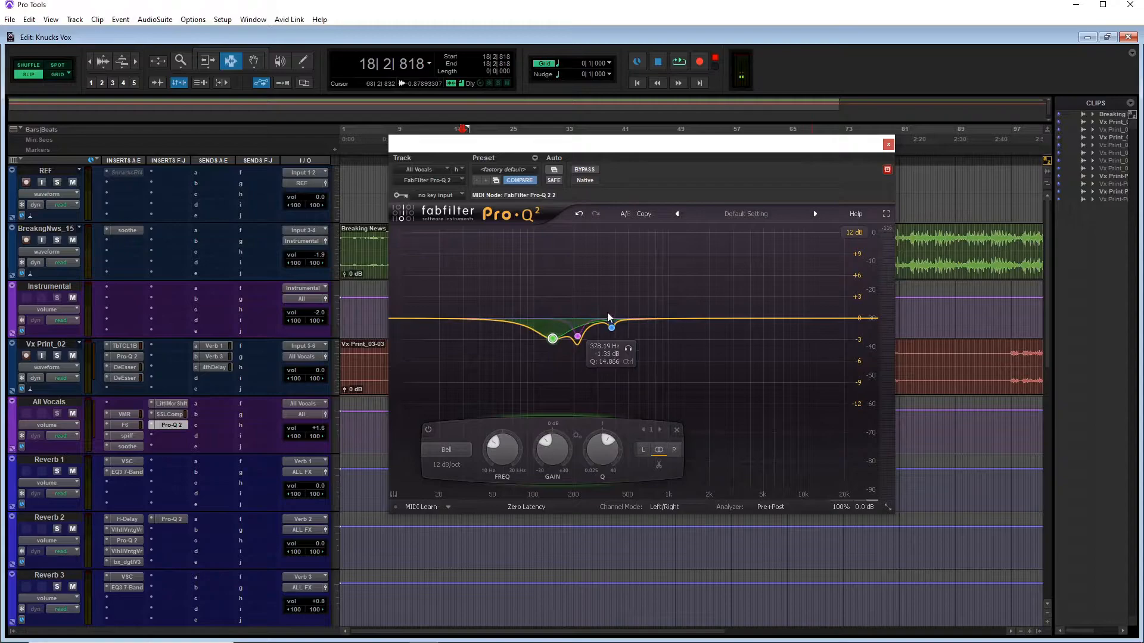
Play the vocal and raise the Pro-Q 2 output level on All Vocals to +0.2 dB
key("space")
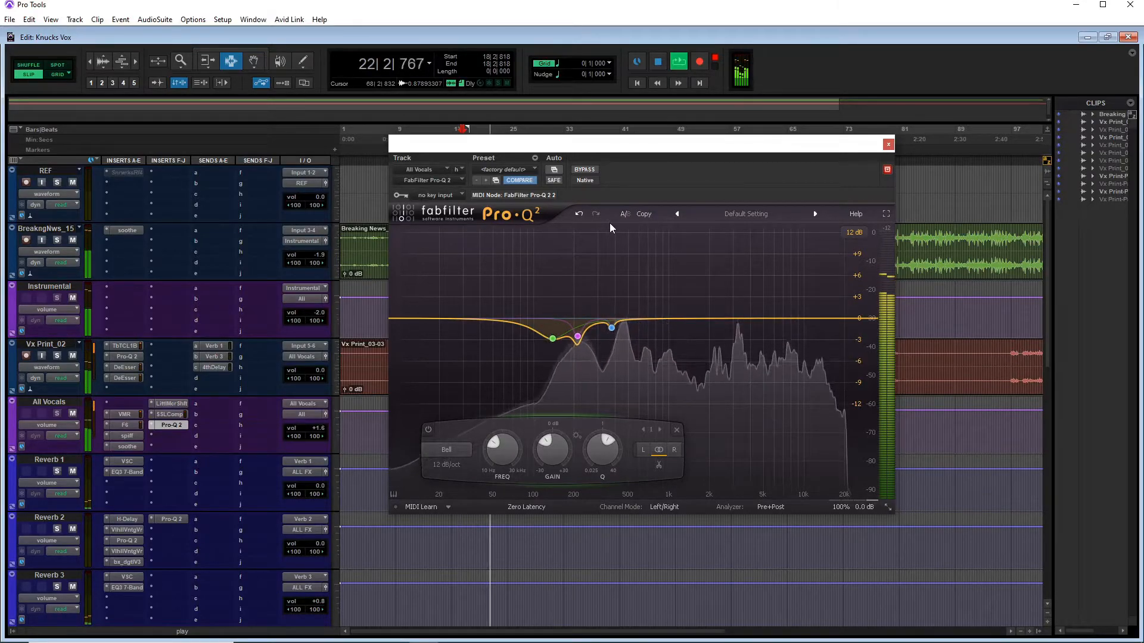
left_click_drag(588, 144, 688, 150)
mouse_move(957, 515)
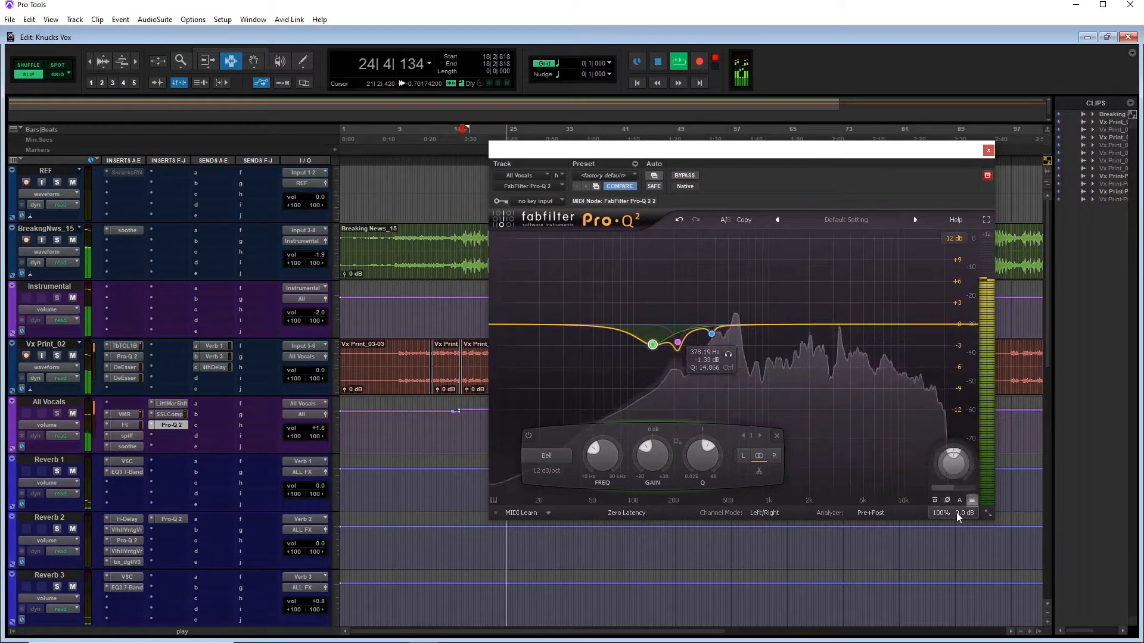
left_click_drag(954, 466, 955, 456)
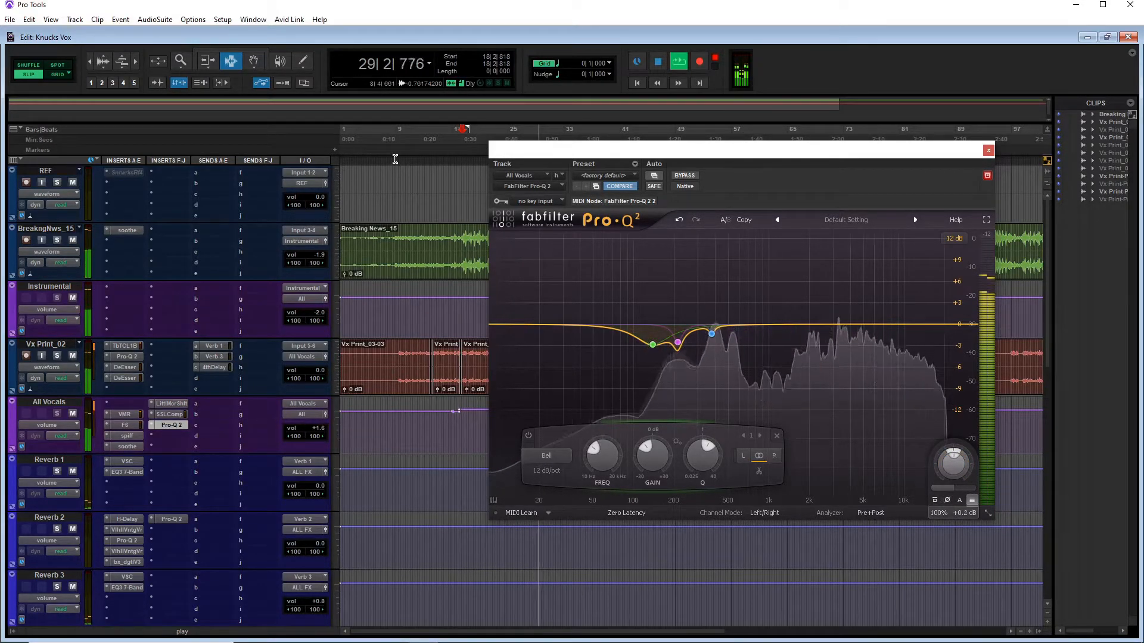
Replay the vocal from just before bar 9, inspect the Pro-Q 2 bands, and close the equalizer window and stop playback
left_click(395, 159)
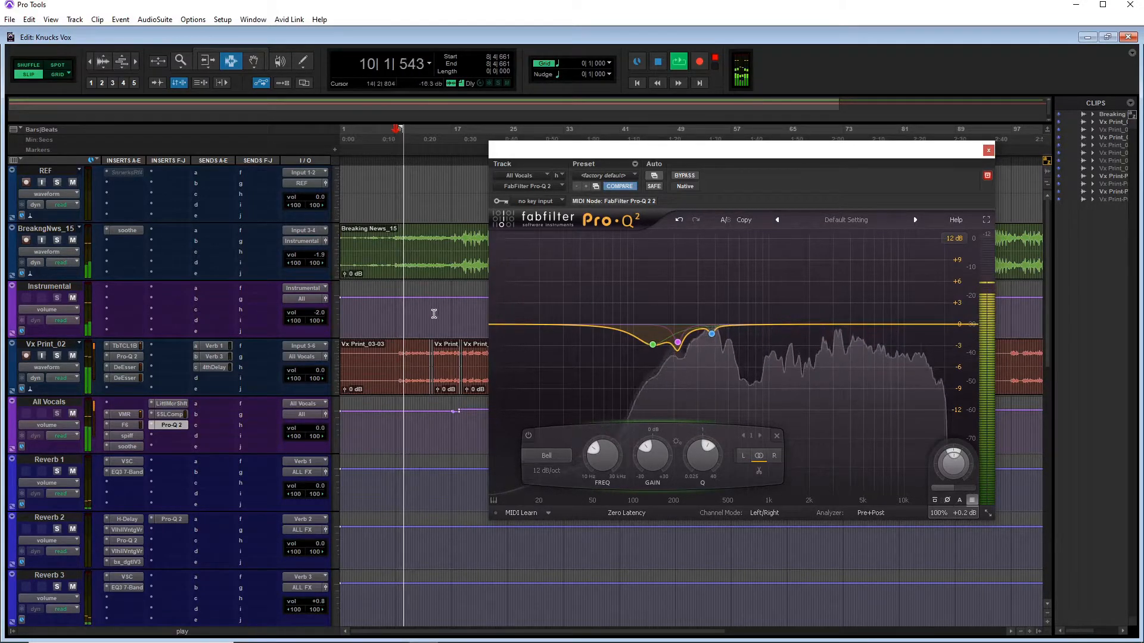
mouse_move(721, 327)
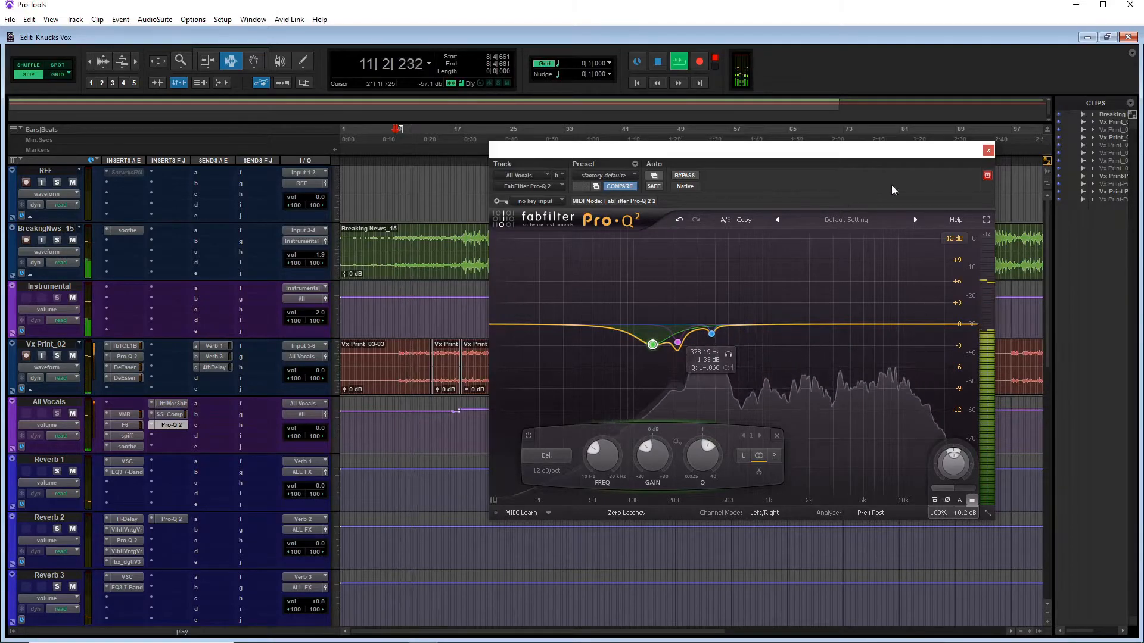
left_click(987, 151)
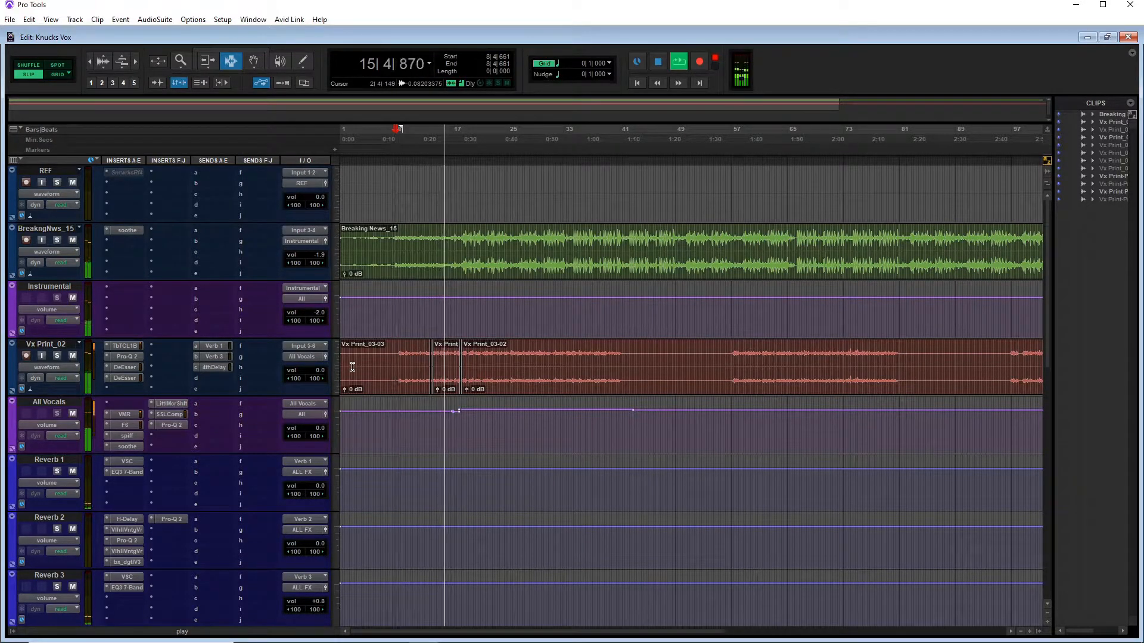
key("space")
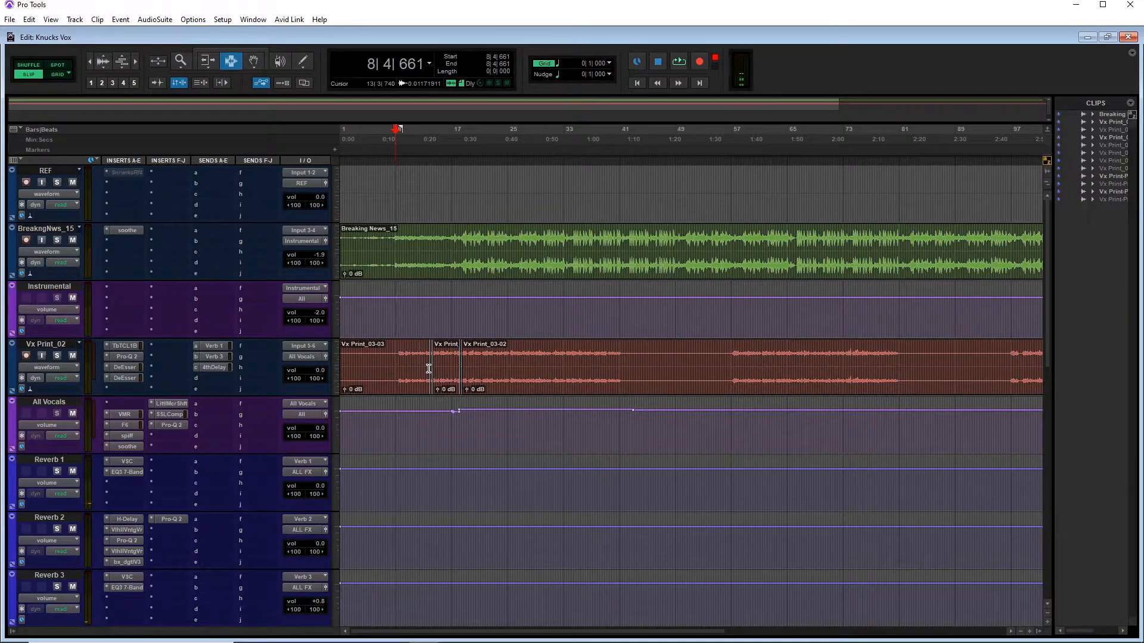
Zoom the timeline in around bar 10 and enlarge the track heights to show the Vx Print_02 waveform in detail
left_click(407, 364)
key("ctrl+bracketright")
key("ctrl+bracketright")
key("ctrl+bracketright")
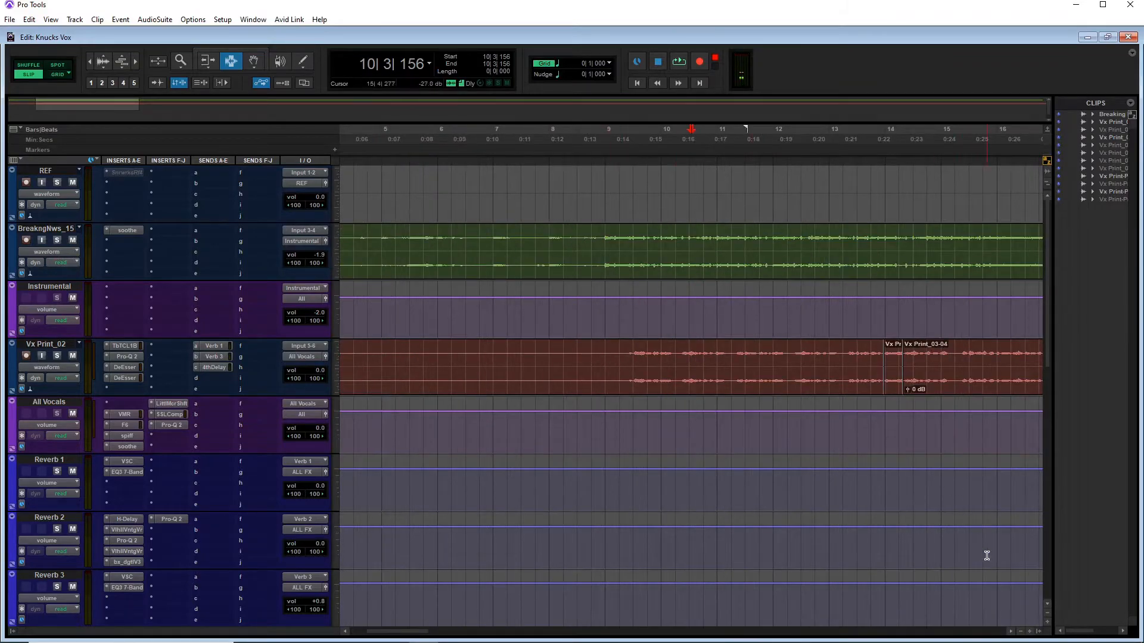
left_click(1048, 623)
left_click(1047, 623)
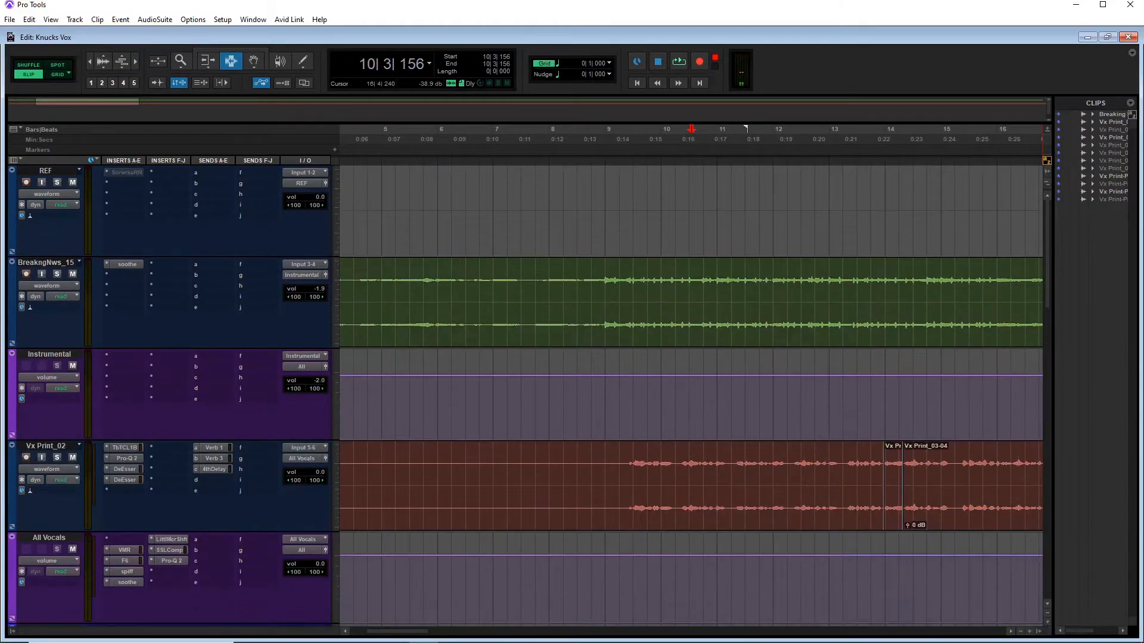
left_click(1047, 624)
scroll(795, 392, "down", 3)
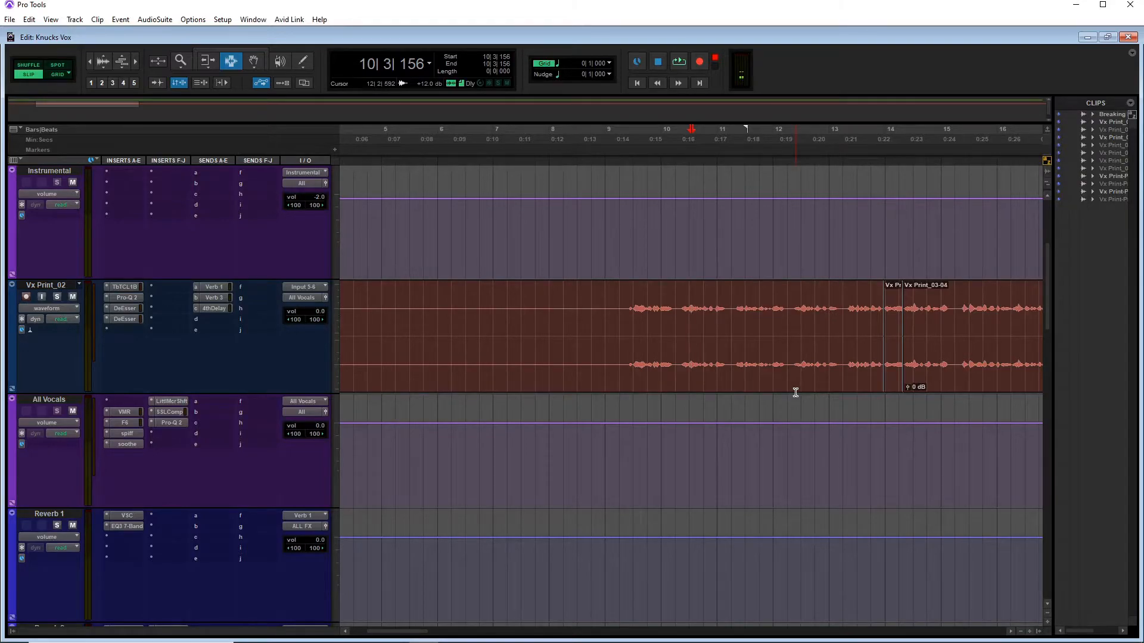
Examine the opening phrases of the vocal waveform on Vx Print_02 at closer and wider timeline zooms
left_click(613, 316)
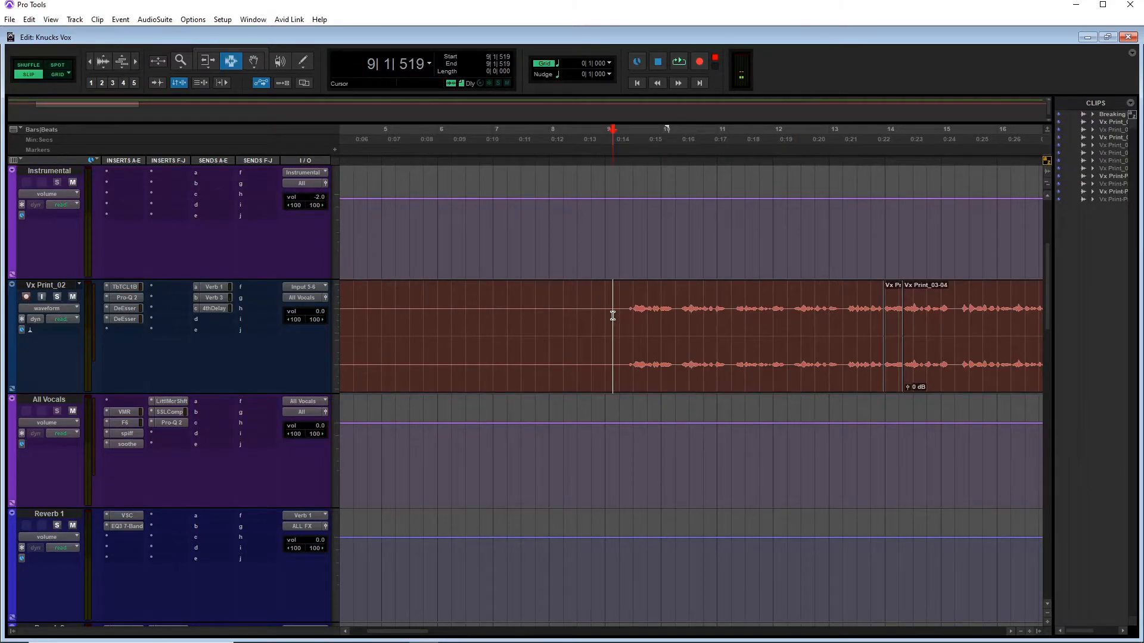
key("ctrl+bracketleft")
left_click_drag(597, 314, 607, 315)
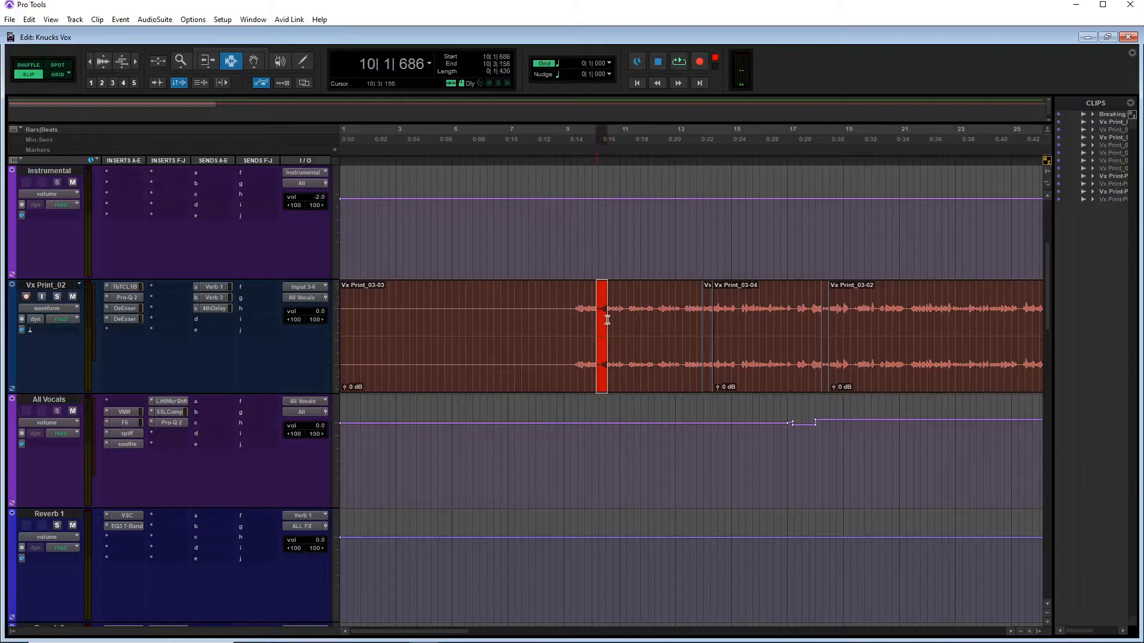
key("ctrl+bracketleft")
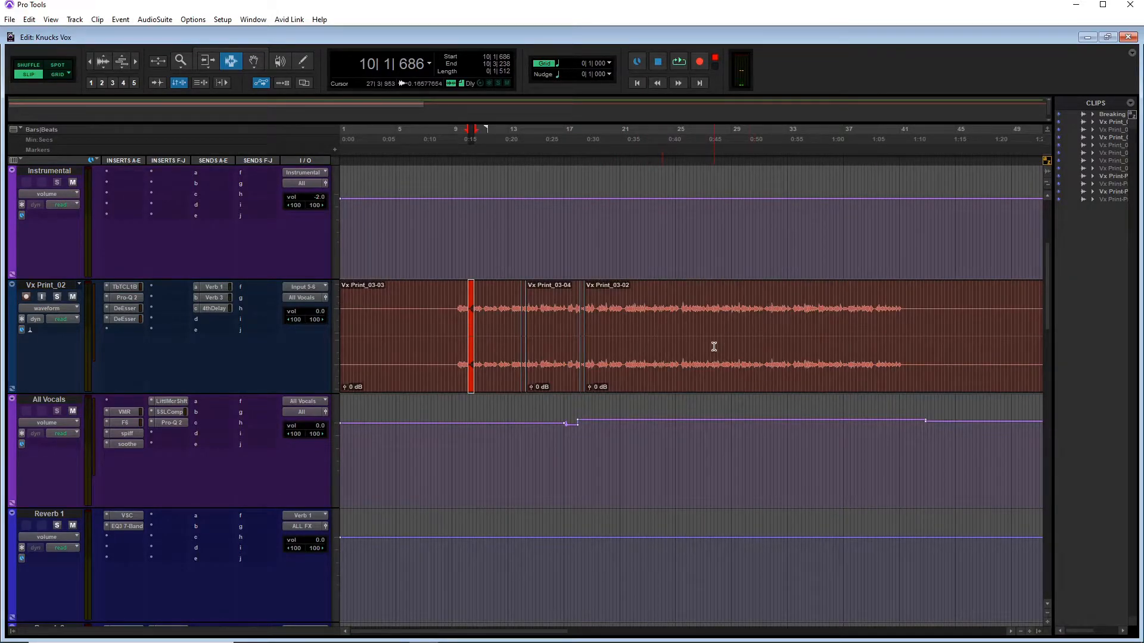
left_click(407, 372)
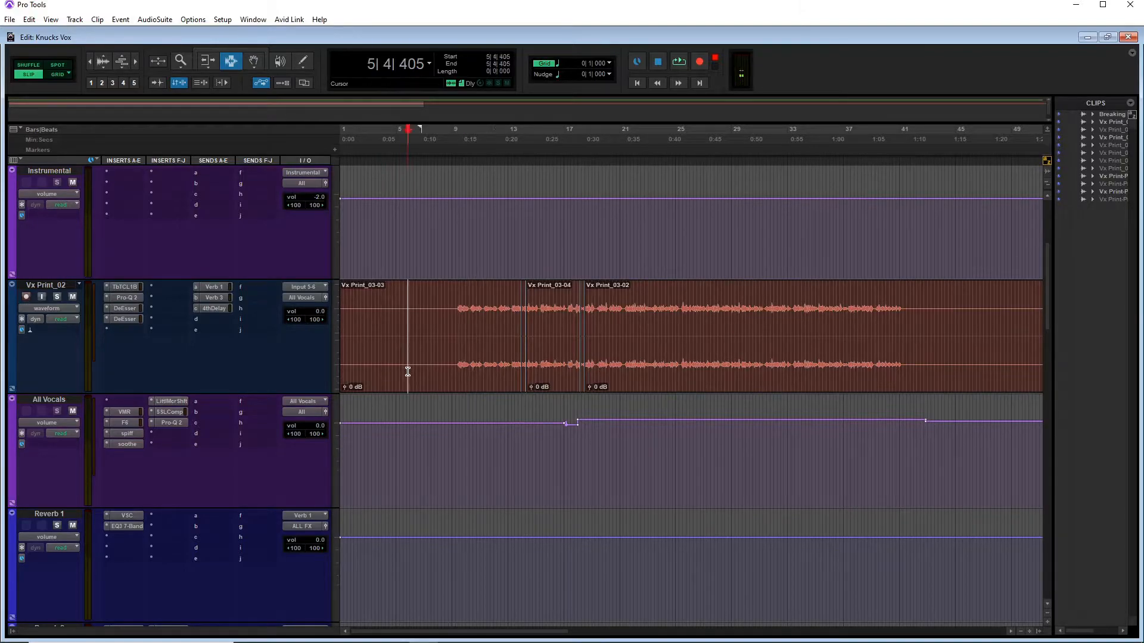
left_click(460, 349)
key("ctrl+]")
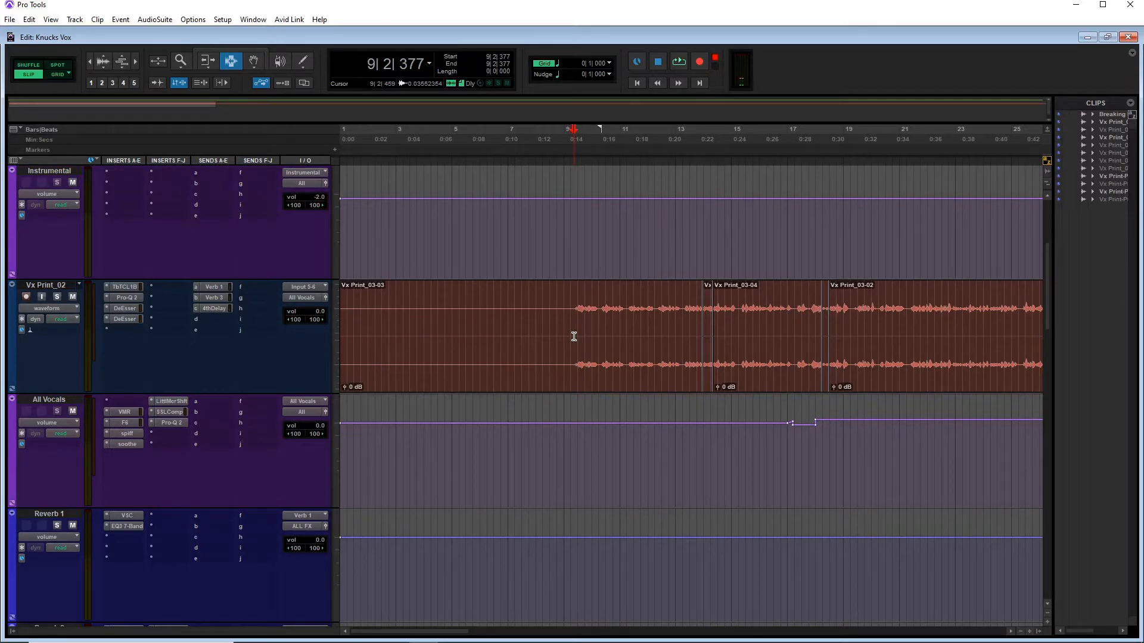
key("r")
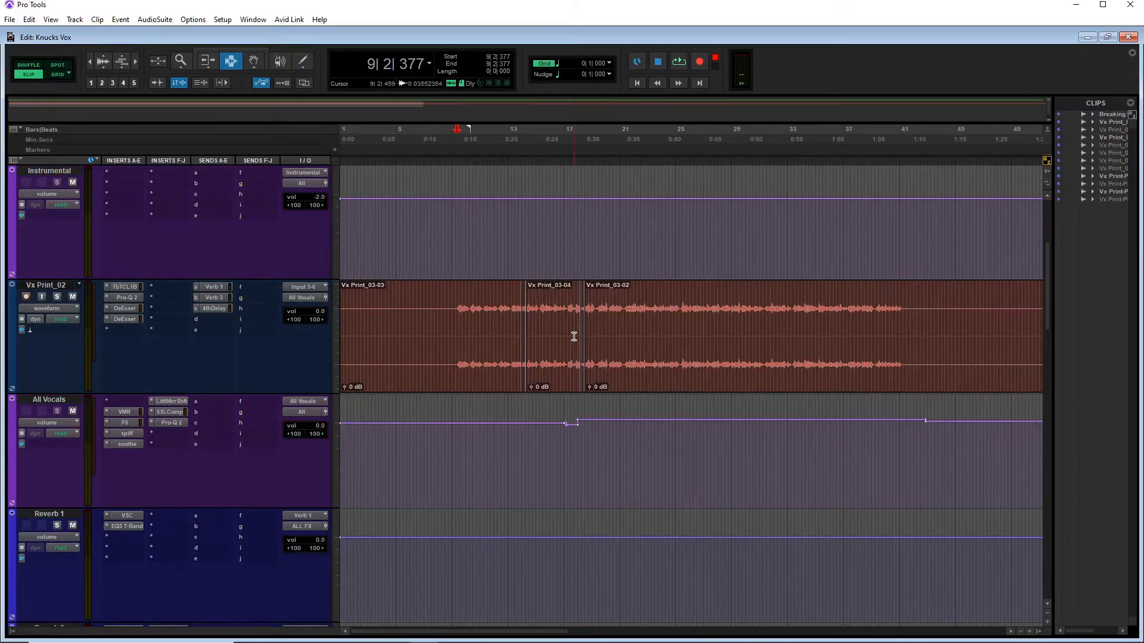
Place the cursor at bar 9 just before the vocal starts, switch to the Mix window, and start playback
left_click(454, 313)
scroll(135, 435, "down", 2)
scroll(134, 434, "up", 1)
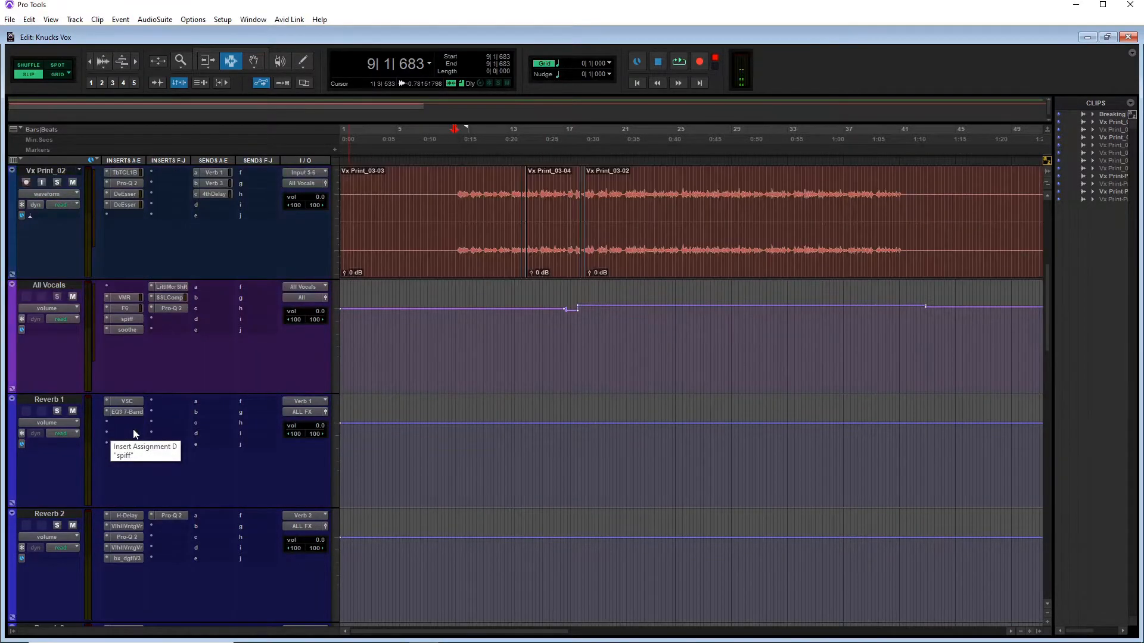
key("ctrl+equal")
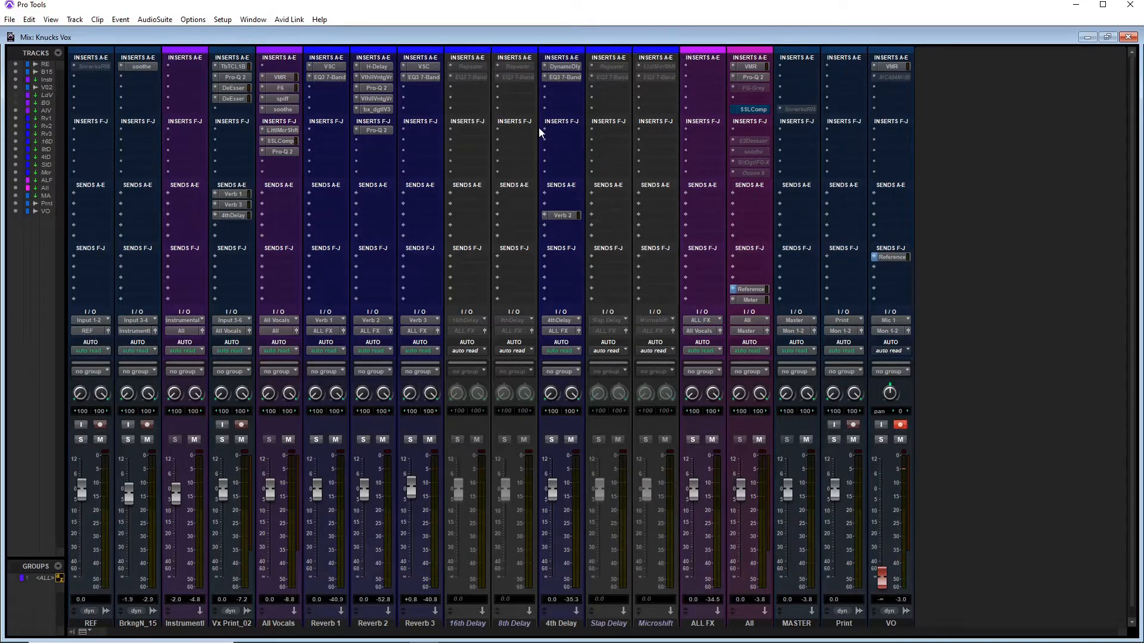
key("space")
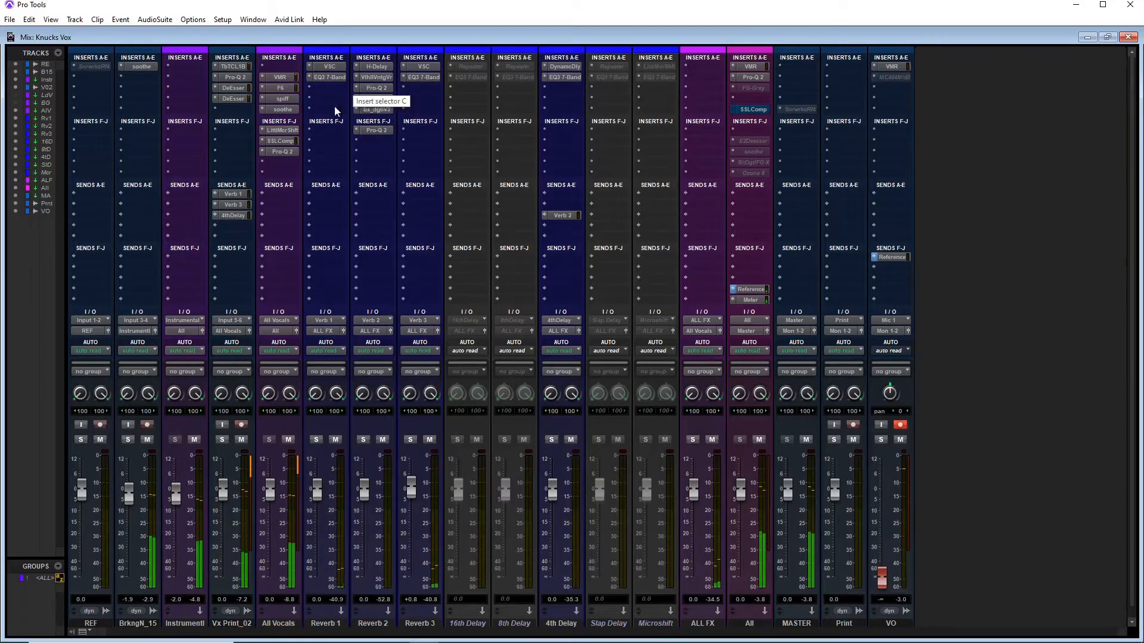
Bypass SSLComp on All Vocals and reduce the cut of the lowest band in its Pro-Q 2
left_click(282, 141, "ctrl")
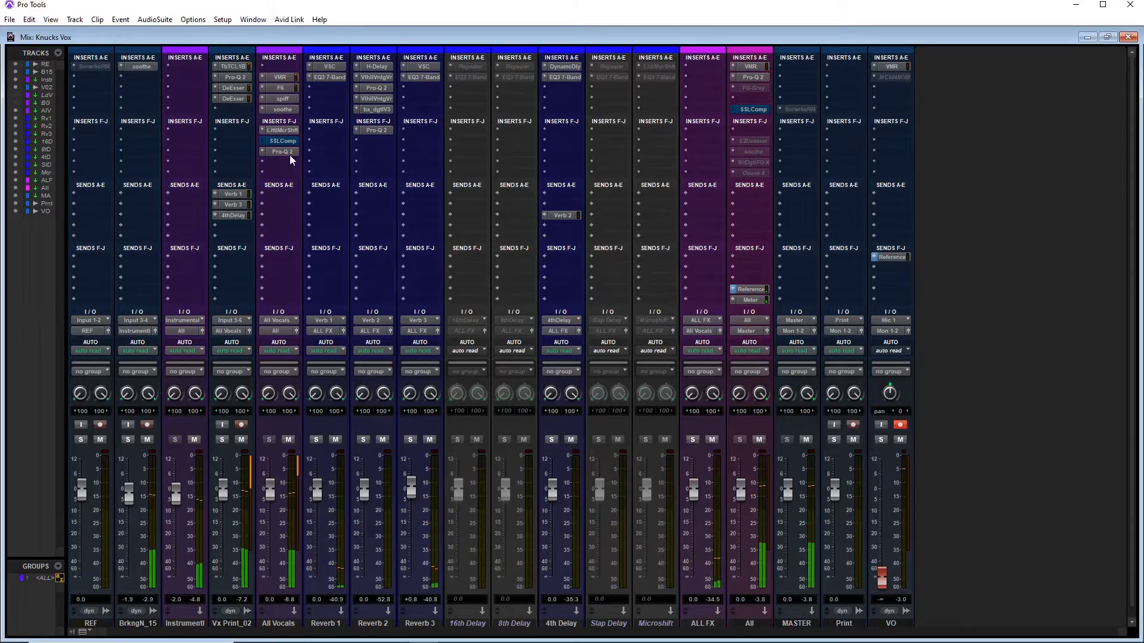
left_click(291, 156)
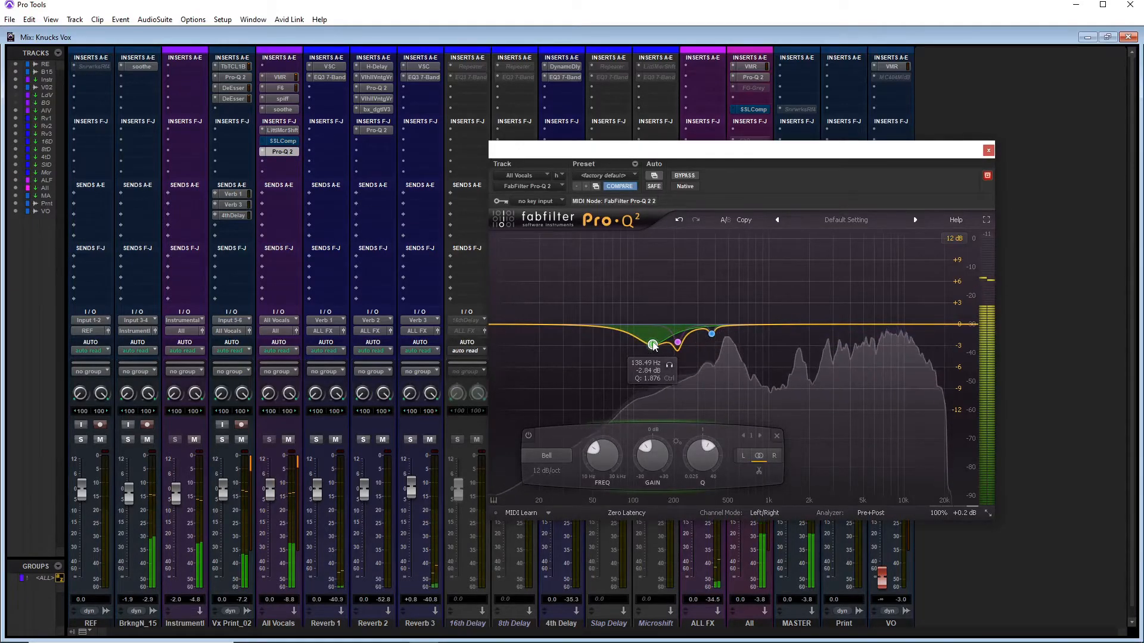
left_click_drag(654, 347, 654, 339)
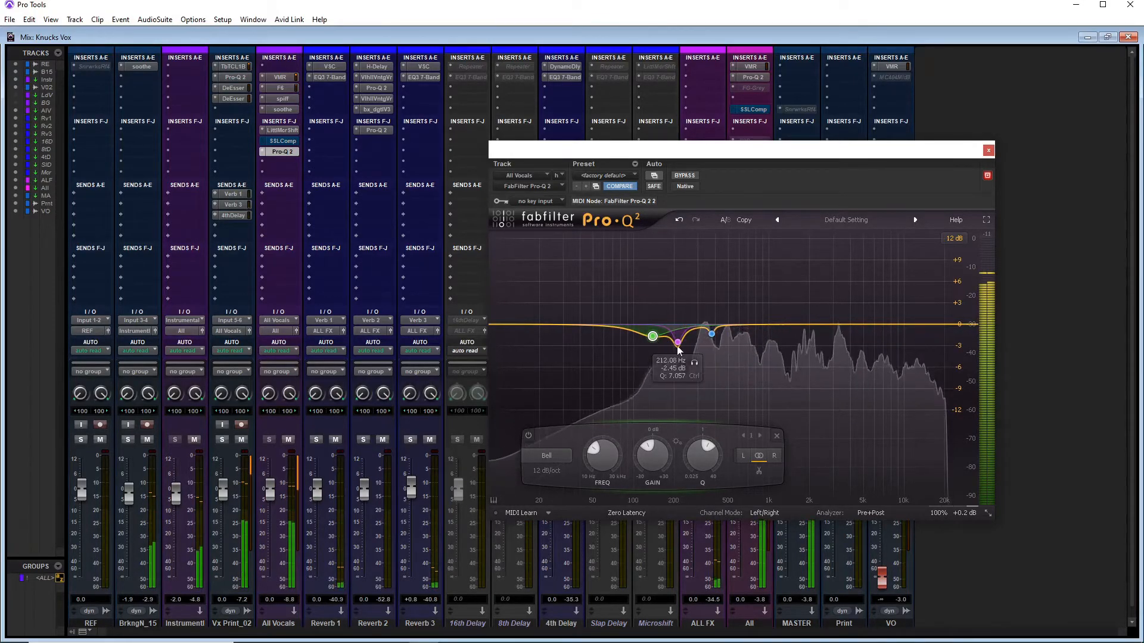
Close the All Vocals Pro-Q 2 and review the EQ curve of Pro-Q 2 on the All track
left_click(989, 151)
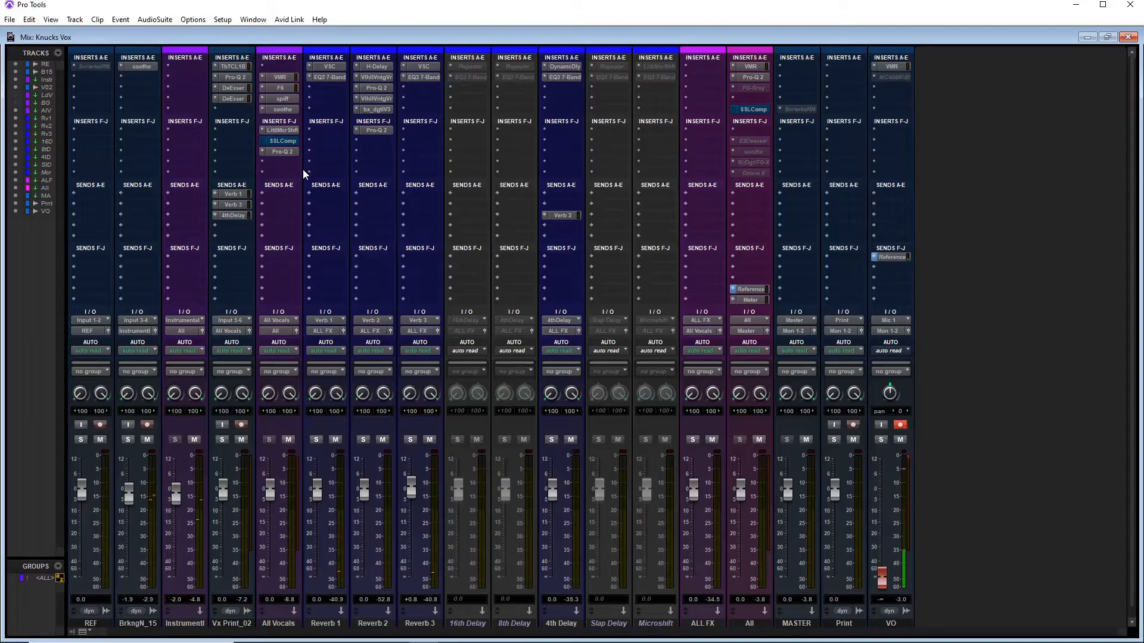
left_click(751, 78)
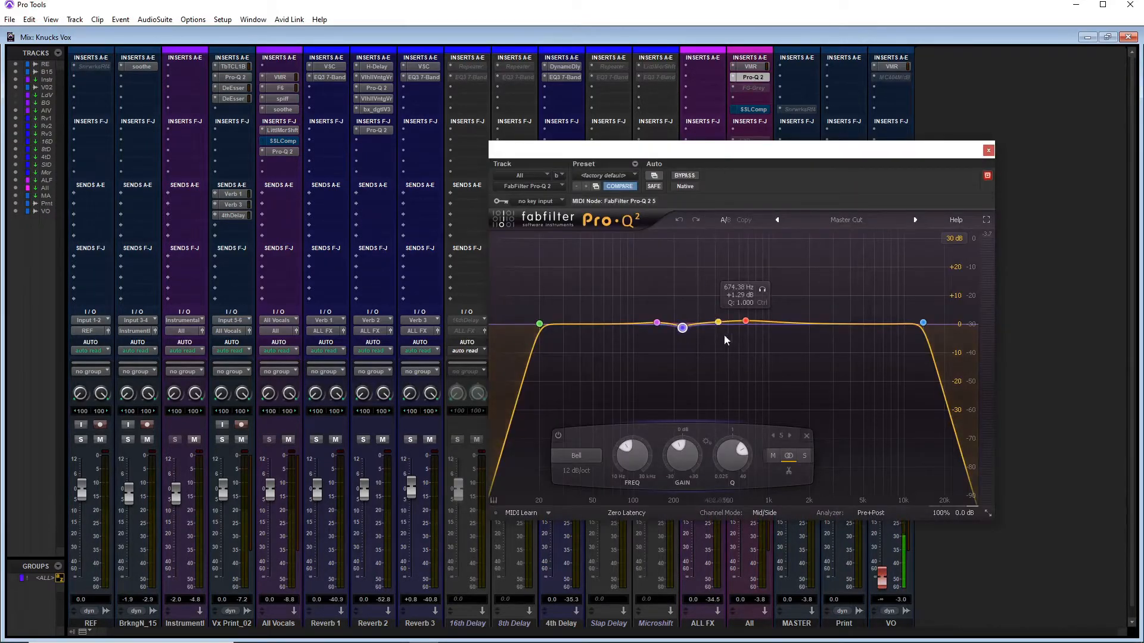
left_click_drag(690, 150, 592, 138)
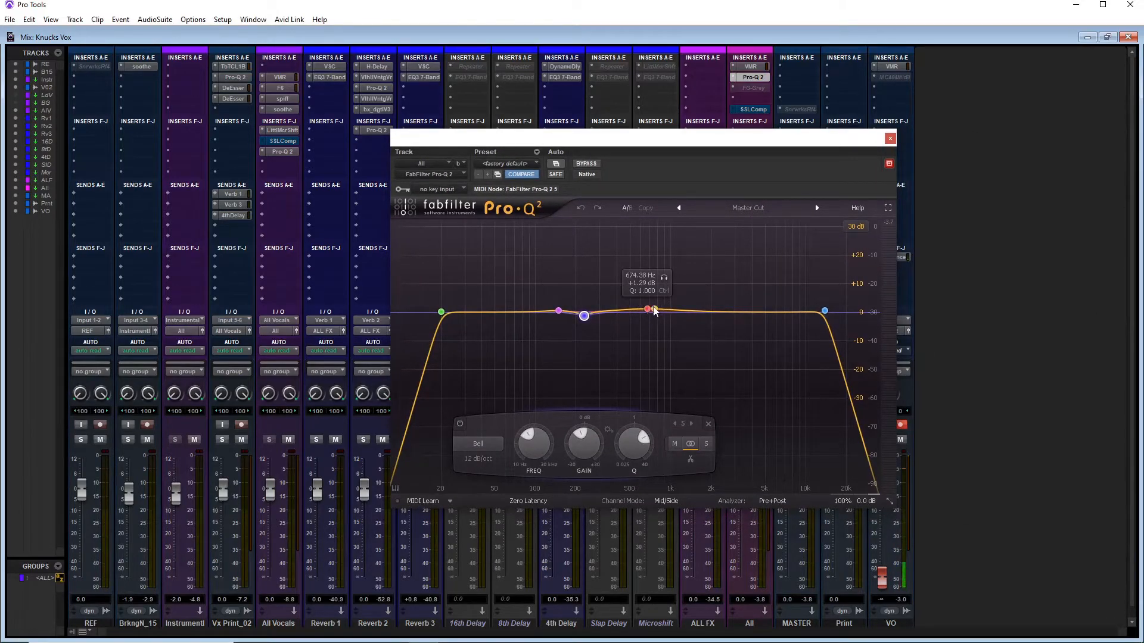
left_click_drag(788, 143, 543, 133)
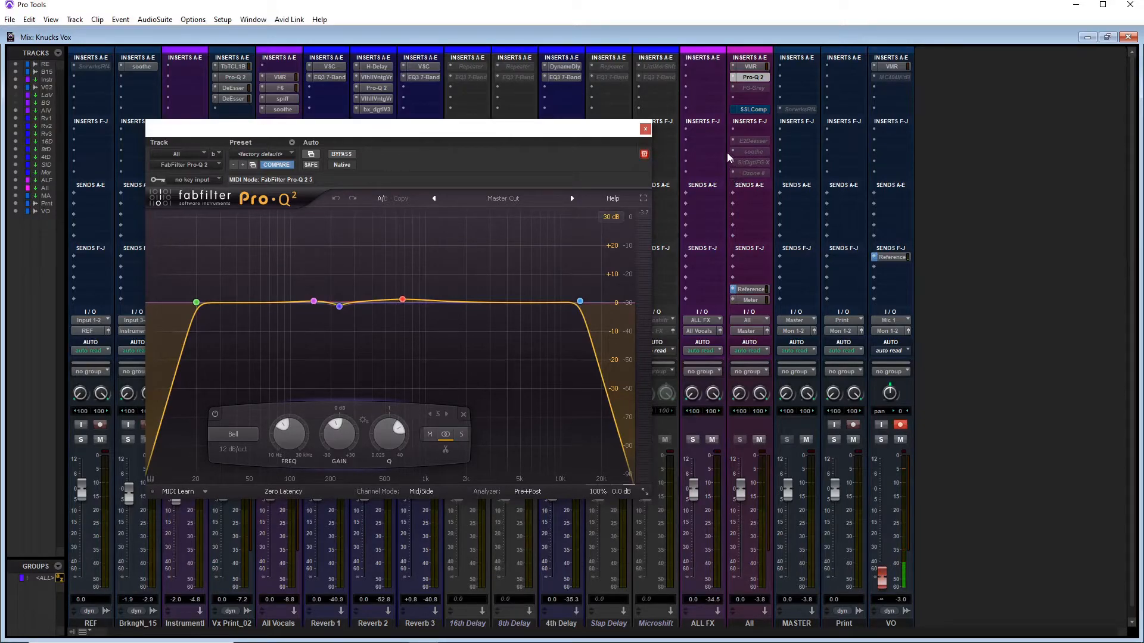
left_click(645, 129)
Insert the stereo CREAM2EQ in the empty slot above SSLComp on the All track
left_click(761, 98)
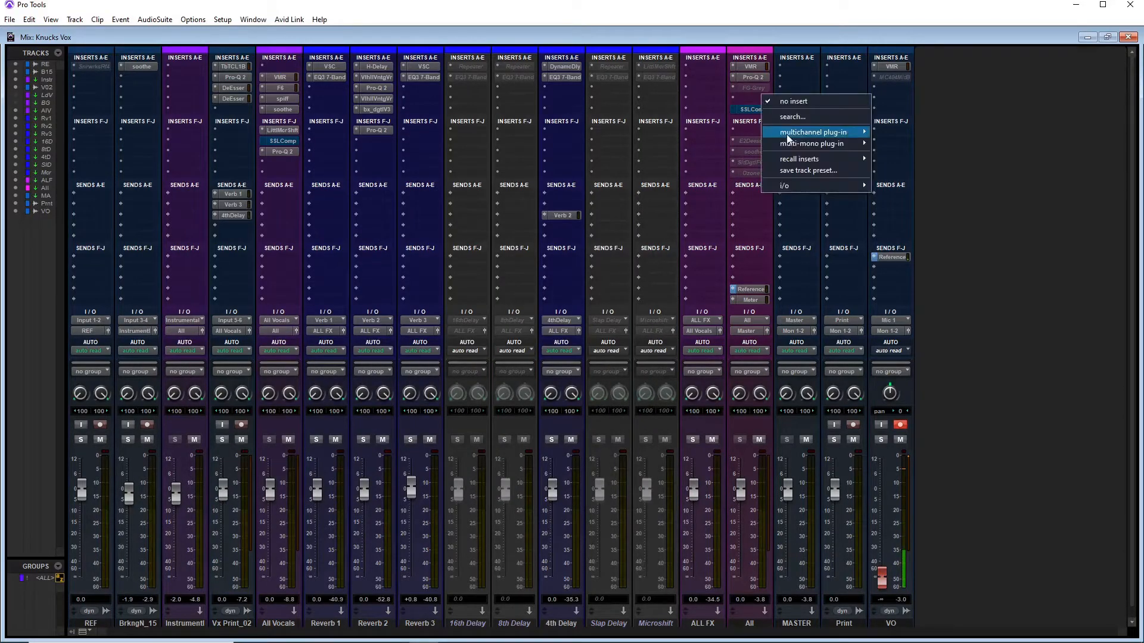
left_click(657, 36)
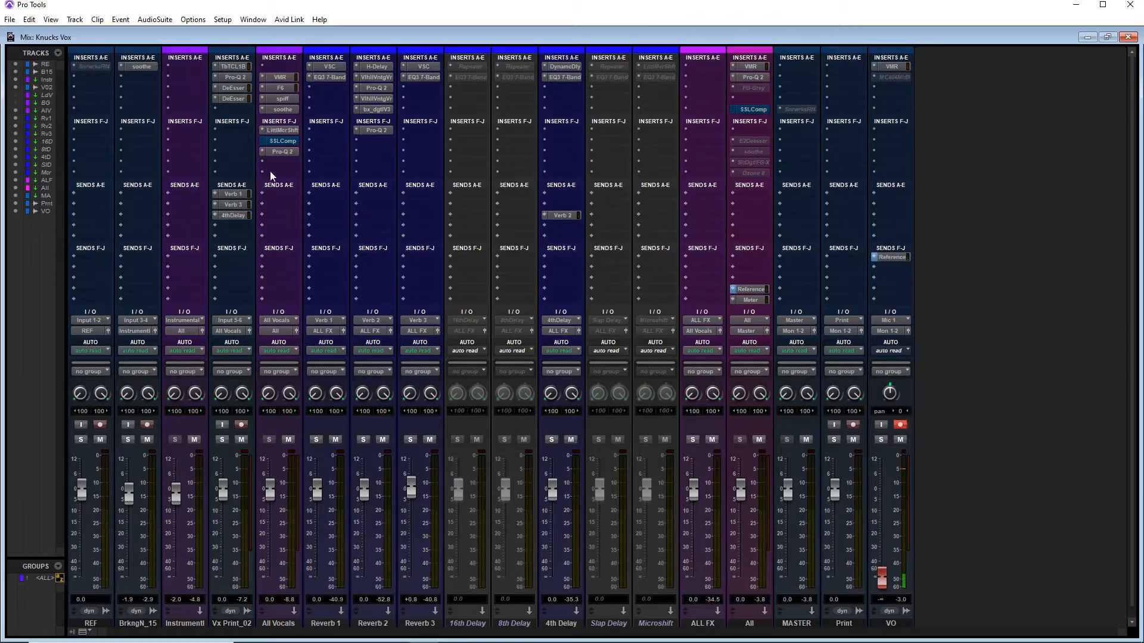
left_click(746, 102)
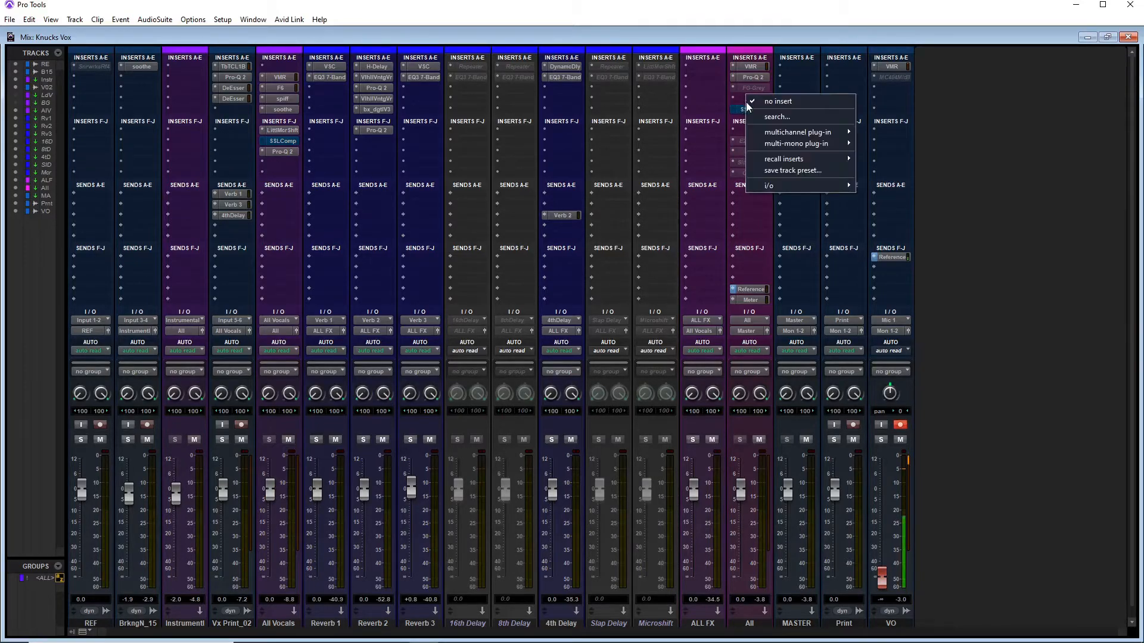
left_click(768, 115)
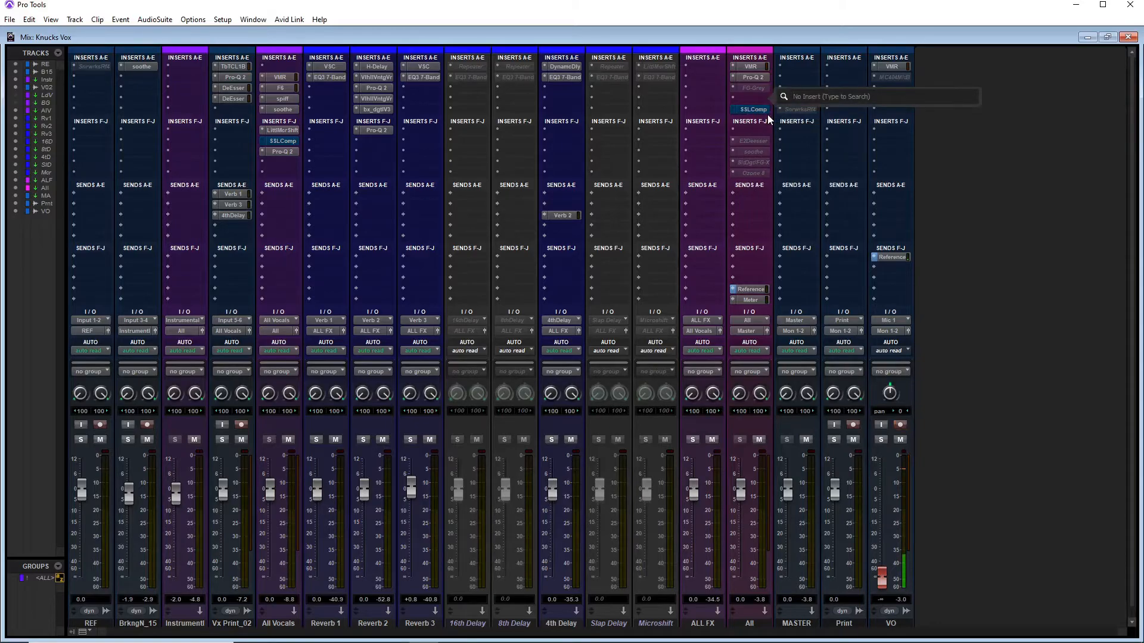
type("cr")
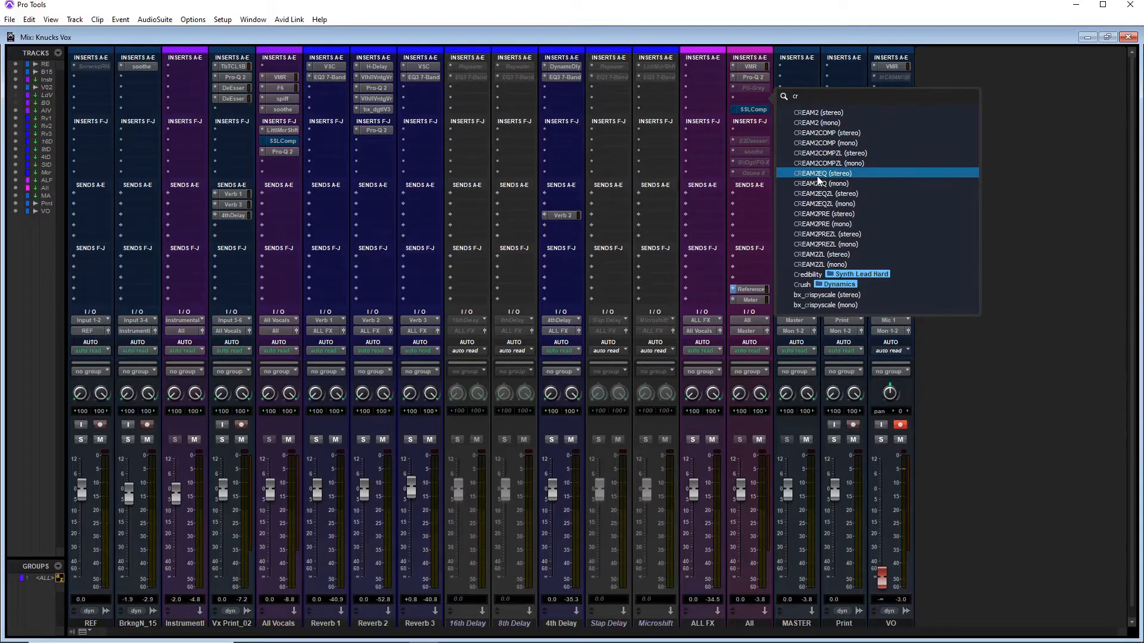
left_click(817, 173)
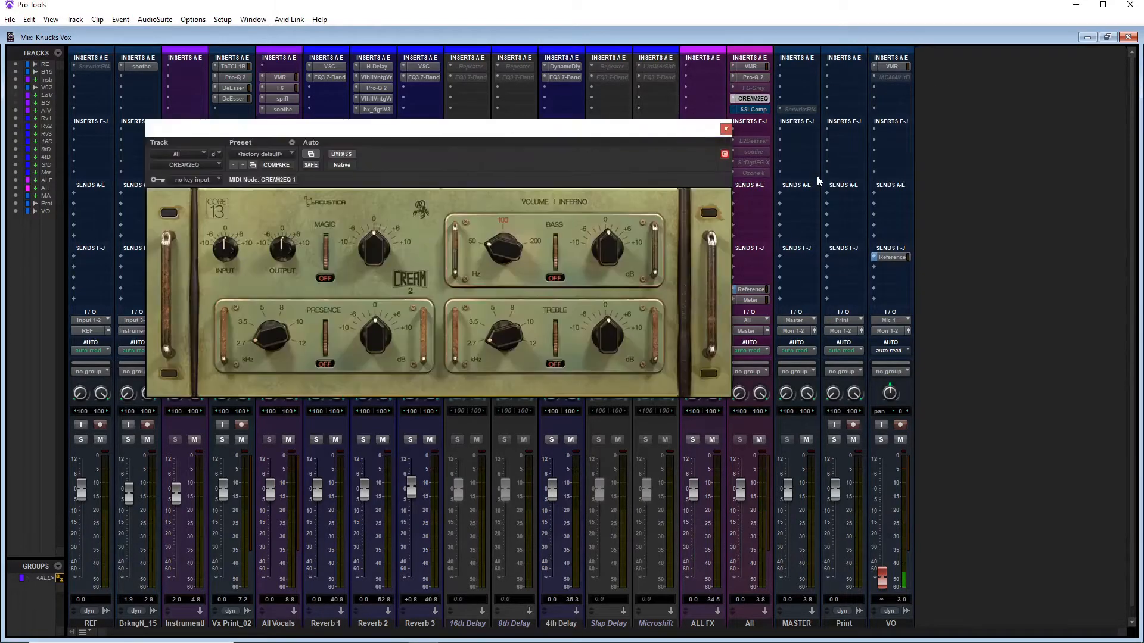
left_click_drag(371, 133, 597, 158)
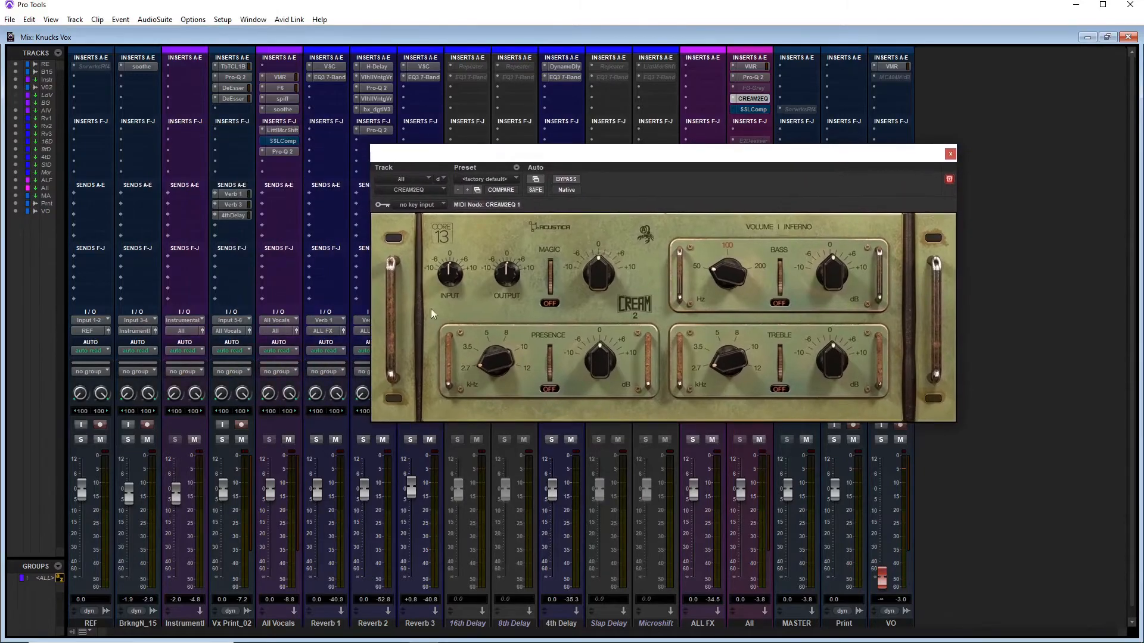
Switch CREAM2EQ's Presence band to P-A, fine-tune a slight boost, and compare it against bypass during playback
left_click(549, 389)
mouse_move(600, 360)
left_mouse_down()
mouse_move(599, 320)
mouse_move(602, 348)
left_mouse_up()
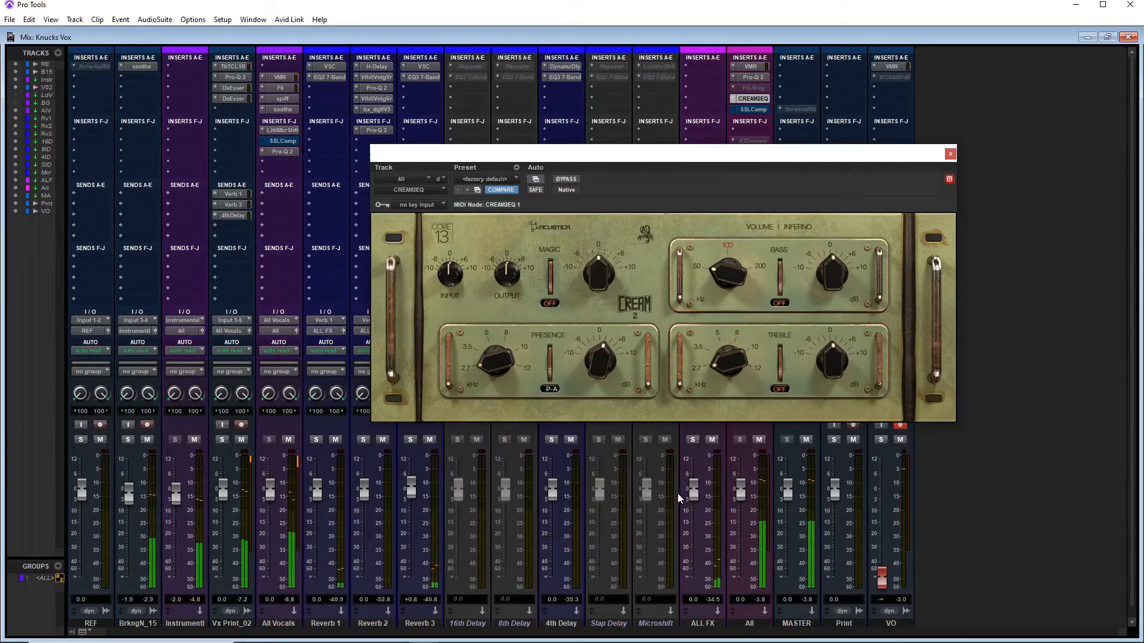
left_click(567, 181)
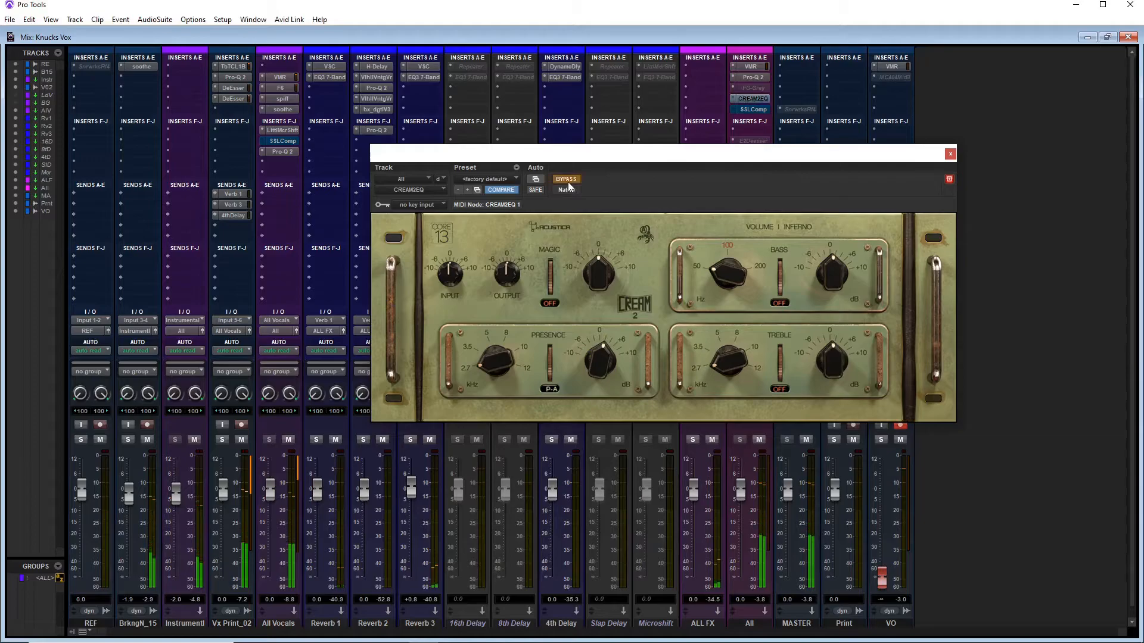
left_click(566, 180)
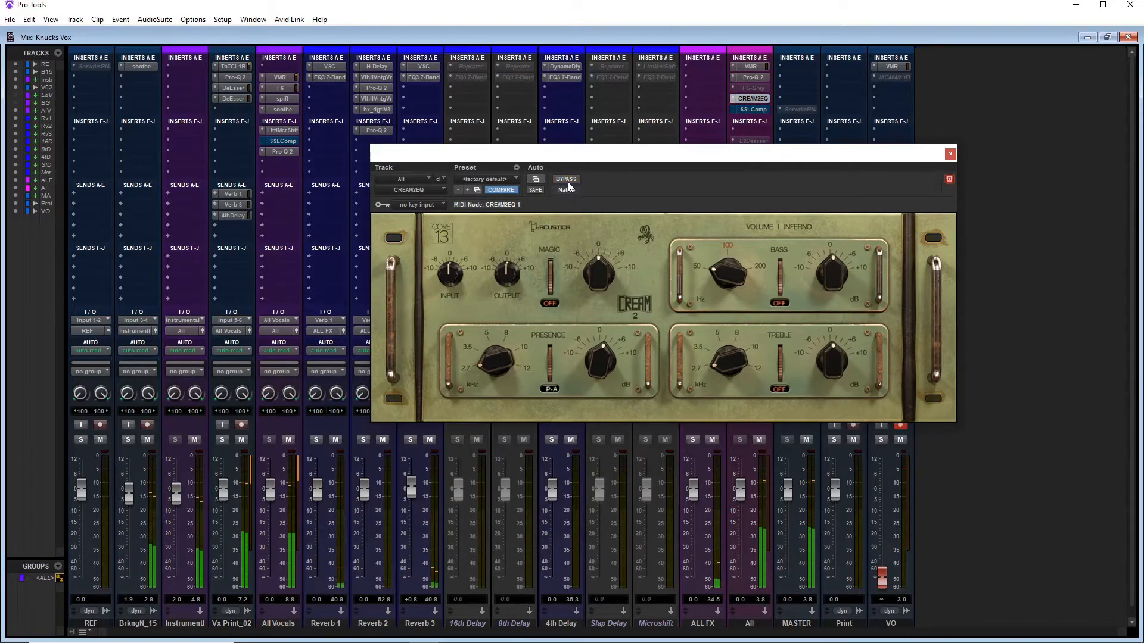
mouse_move(603, 361)
left_mouse_down()
mouse_move(610, 339)
mouse_move(603, 372)
left_mouse_up()
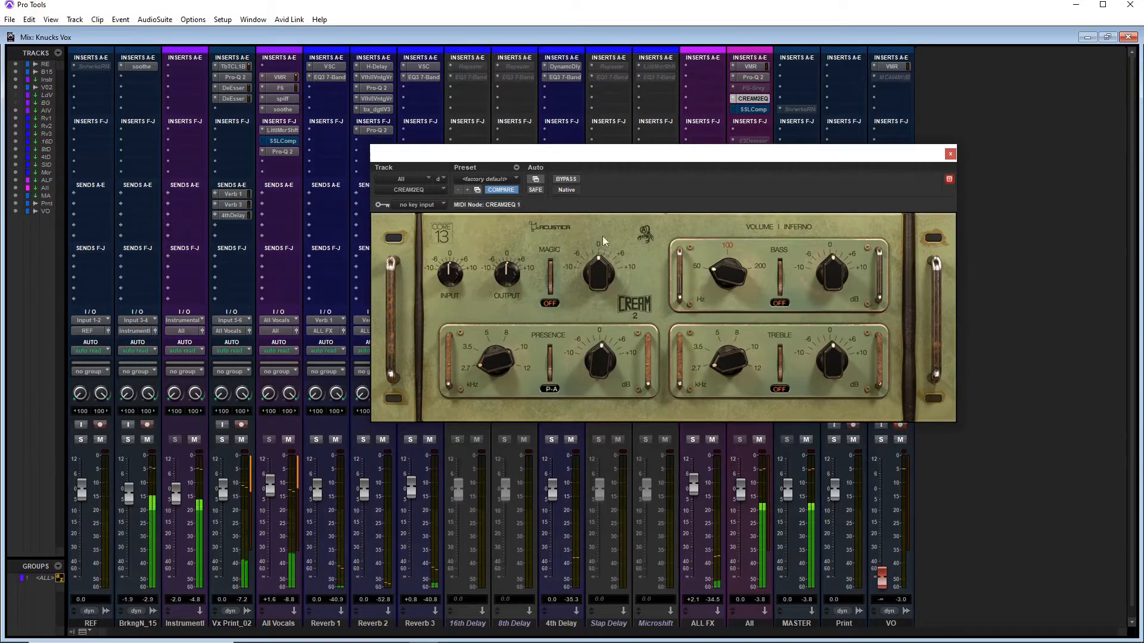
left_click(567, 181)
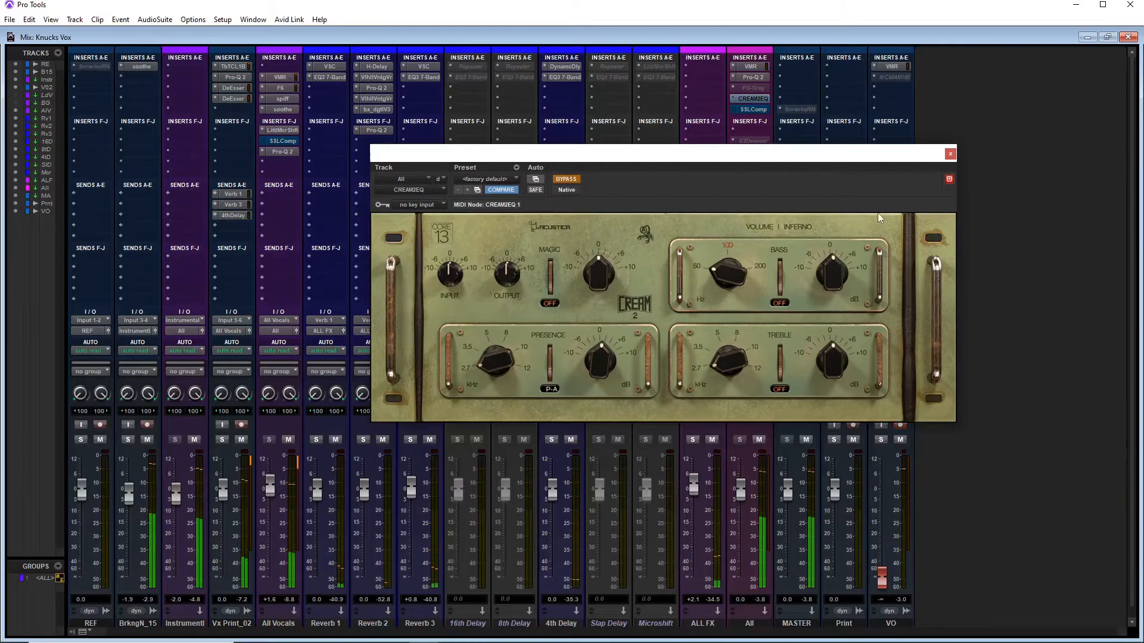
Close CREAM2EQ and remove it from the All track
left_click(950, 154)
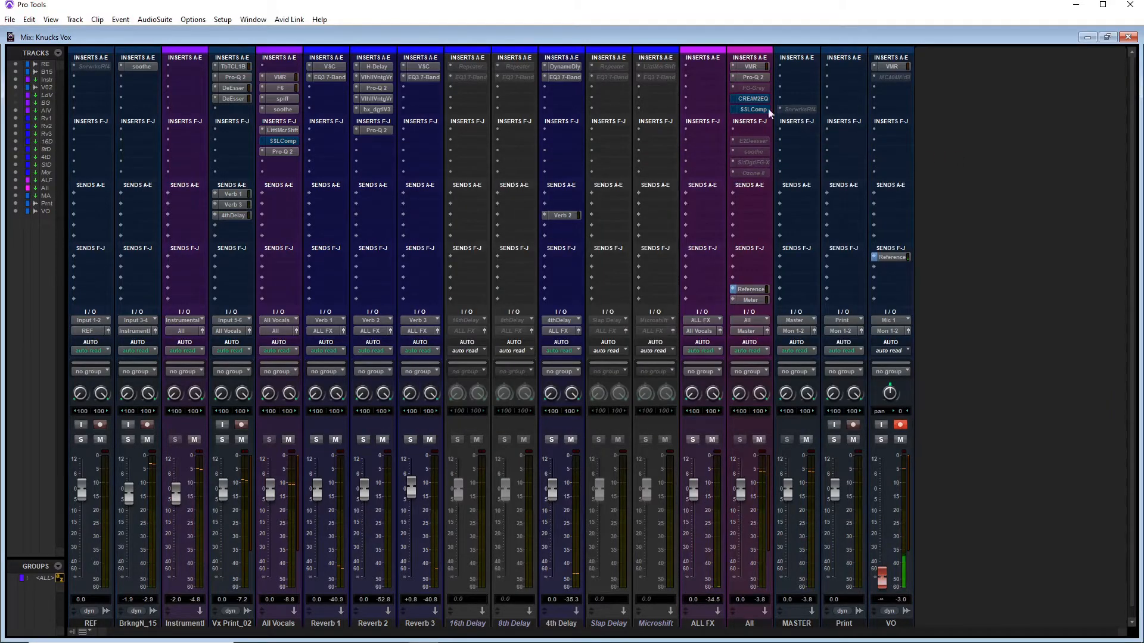
left_click(737, 100)
left_click(750, 109)
Review the VerbSuite Classics and EQ3 7-Band plug-ins on Reverb 1
left_click(337, 72)
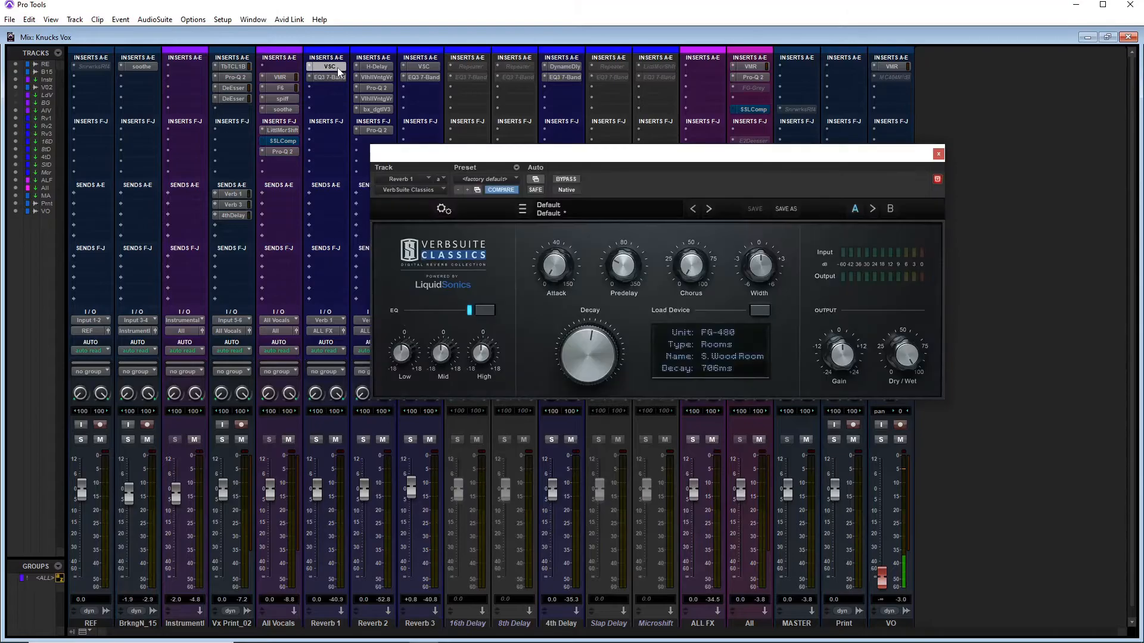
left_click_drag(454, 159, 592, 84)
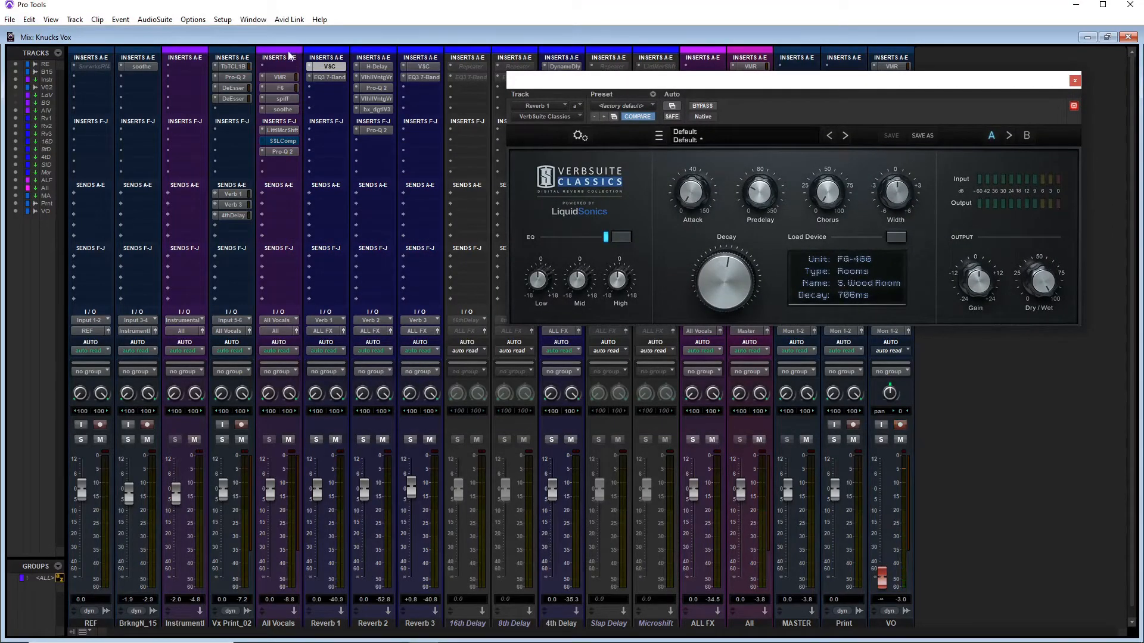
left_click(332, 77)
Review the Reverb 2 chain from H-Delay through the ValhallaVintageVerbs, Pro-Q 2 and bx_dgtlV3 to the final Pro-Q 2
left_click(369, 68)
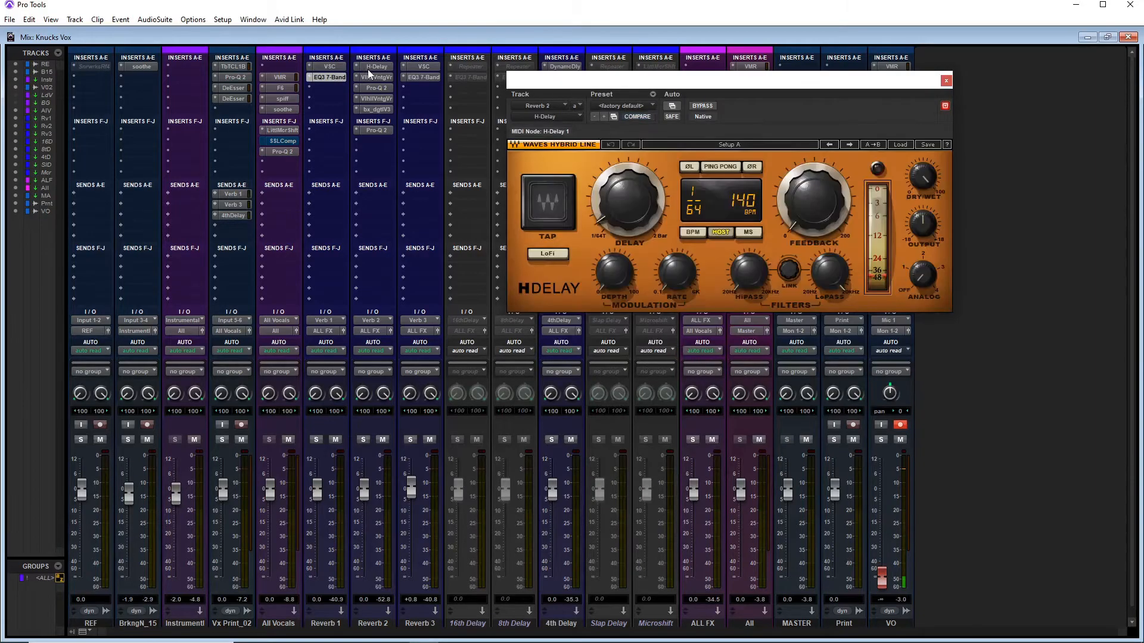
left_click(373, 78)
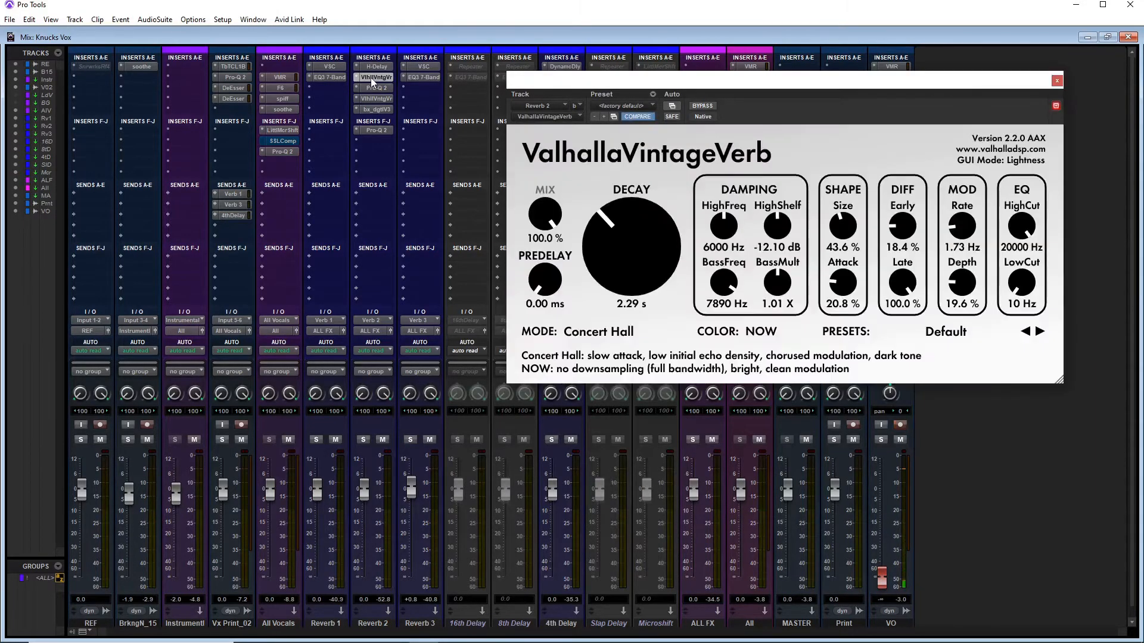
left_click(376, 88)
left_click(376, 99)
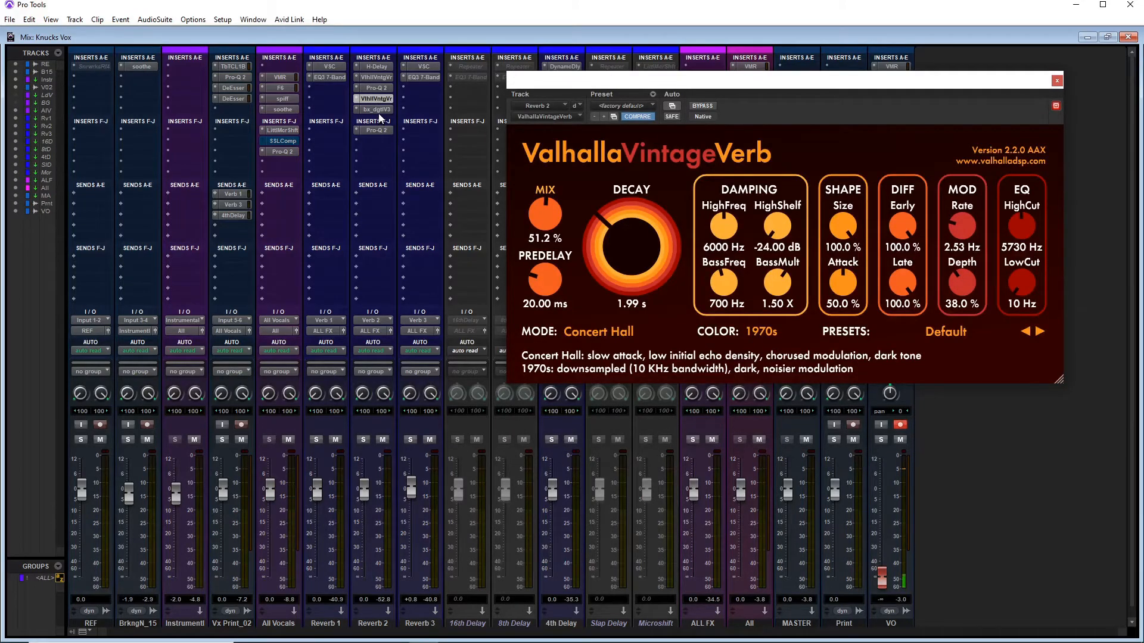
left_click(377, 110)
left_click(381, 131)
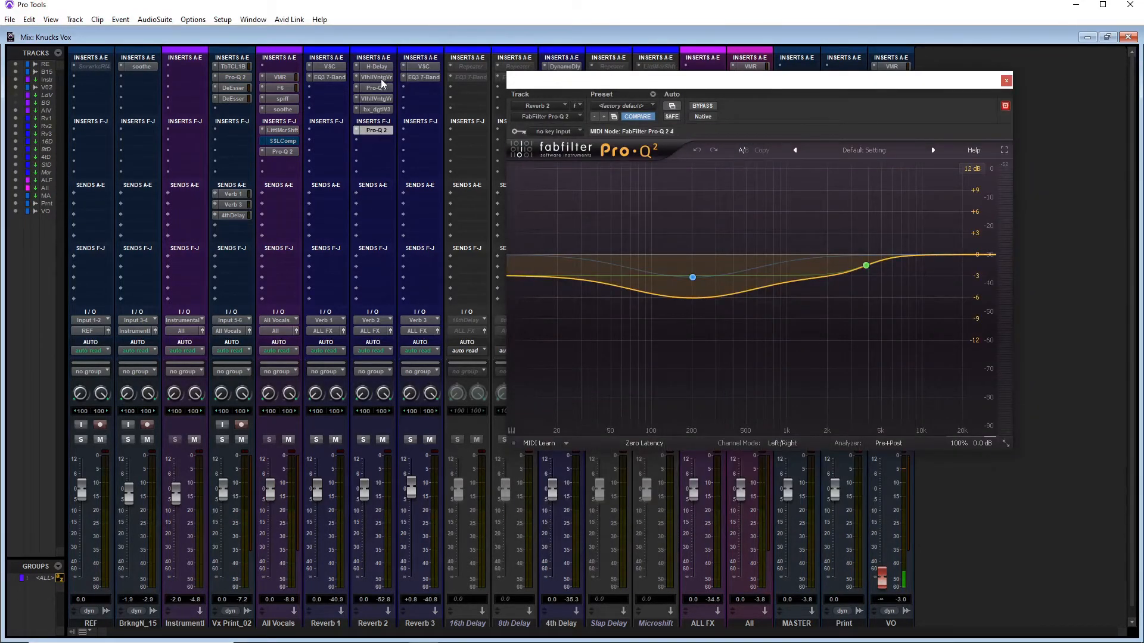
Review VerbSuite Classics and EQ3 7-Band on Reverb 3, and close the plug-in window
left_click(414, 67)
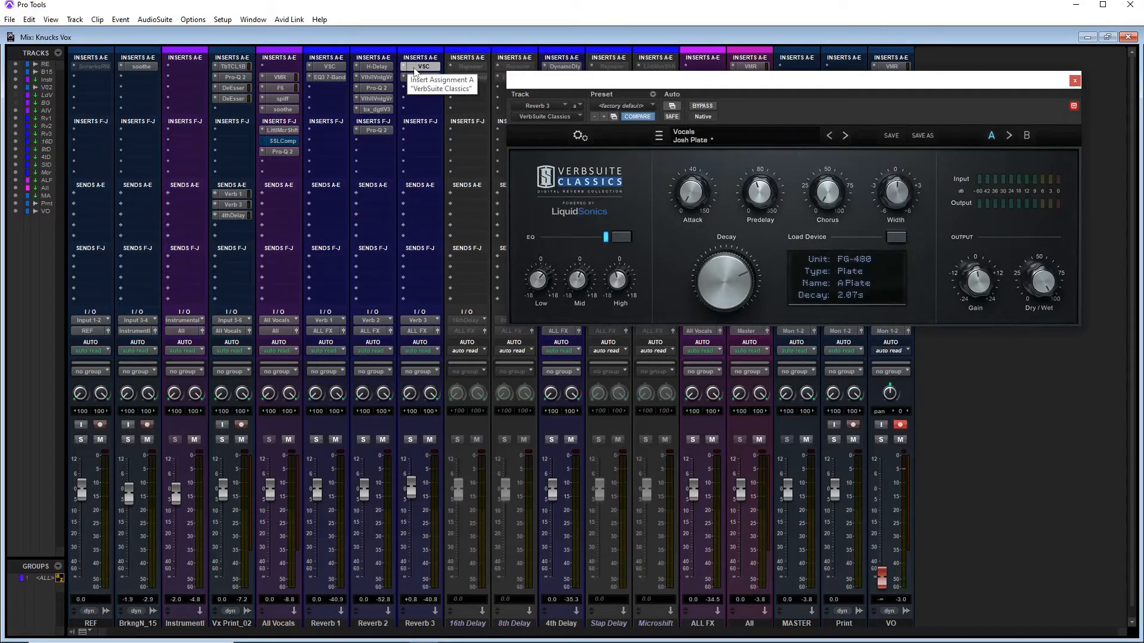
left_click(421, 79)
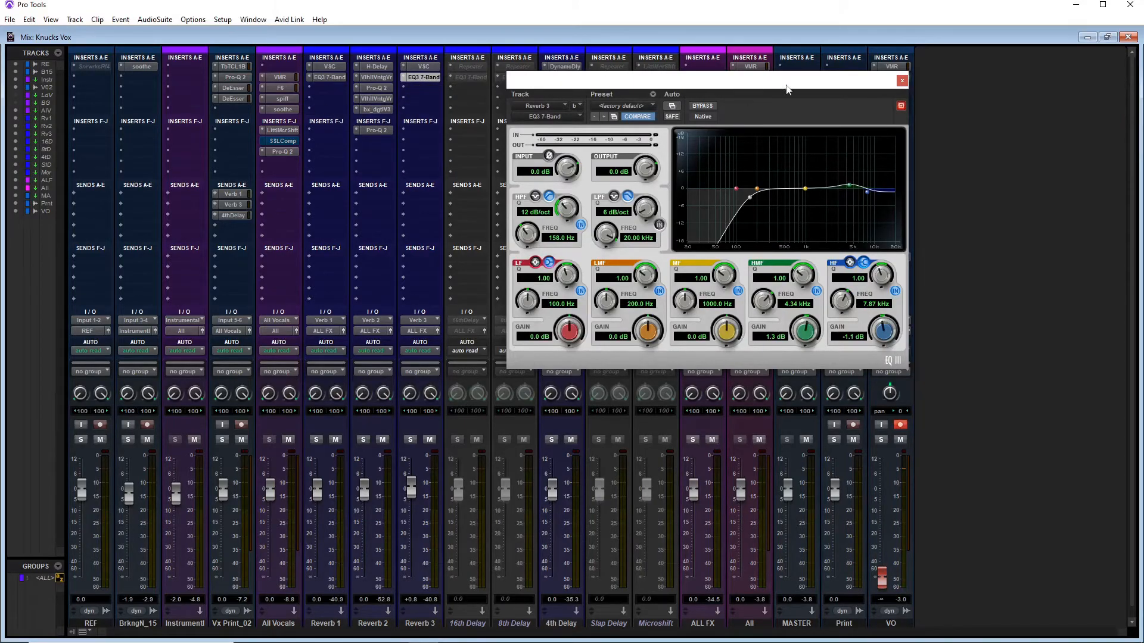
left_click(901, 82)
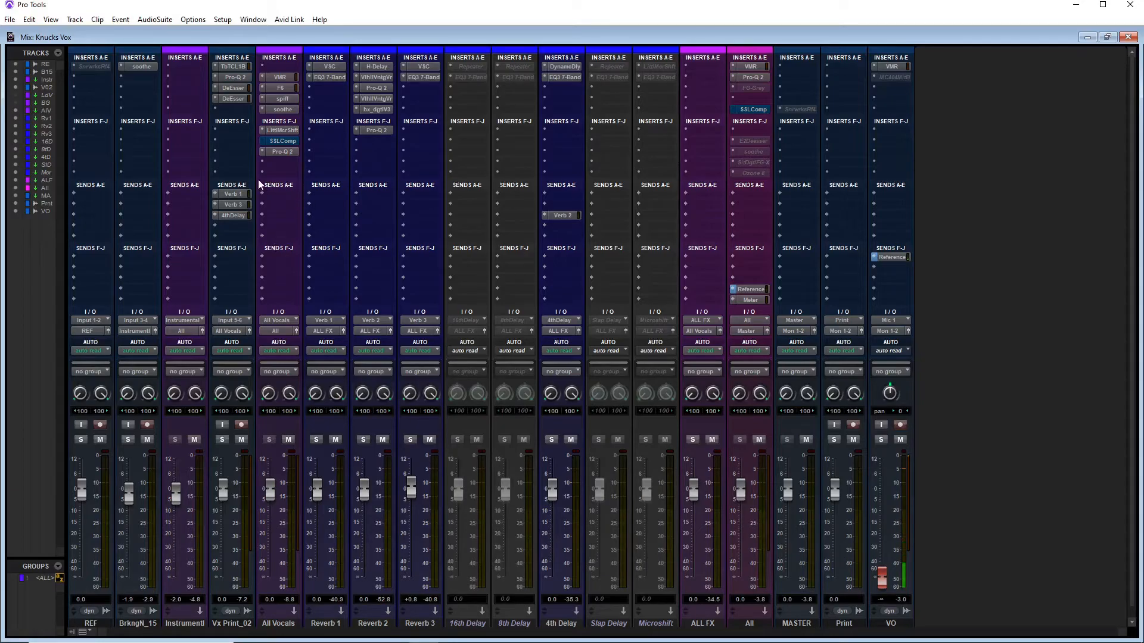
Switch to the Edit window, place the cursor in bar 11 of Vx Print_02, and view more of the arrangement with the All Vocals volume automation
key("ctrl+equal")
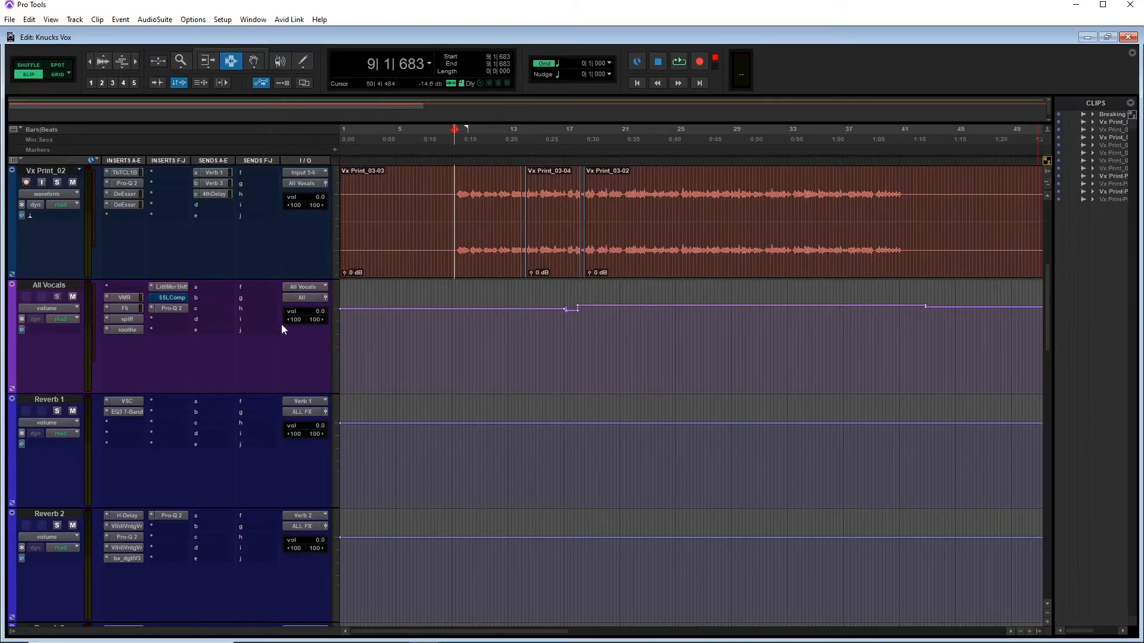
left_click(489, 443)
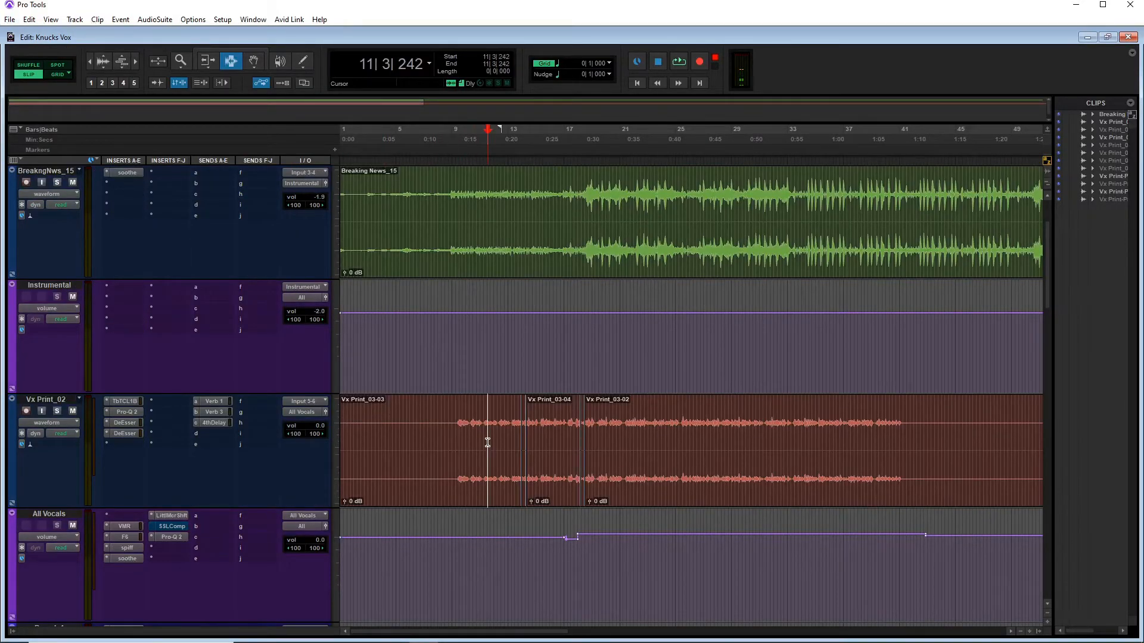
key("ctrl+bracketleft")
key("ctrl+bracketleft")
key("ctrl+bracketright")
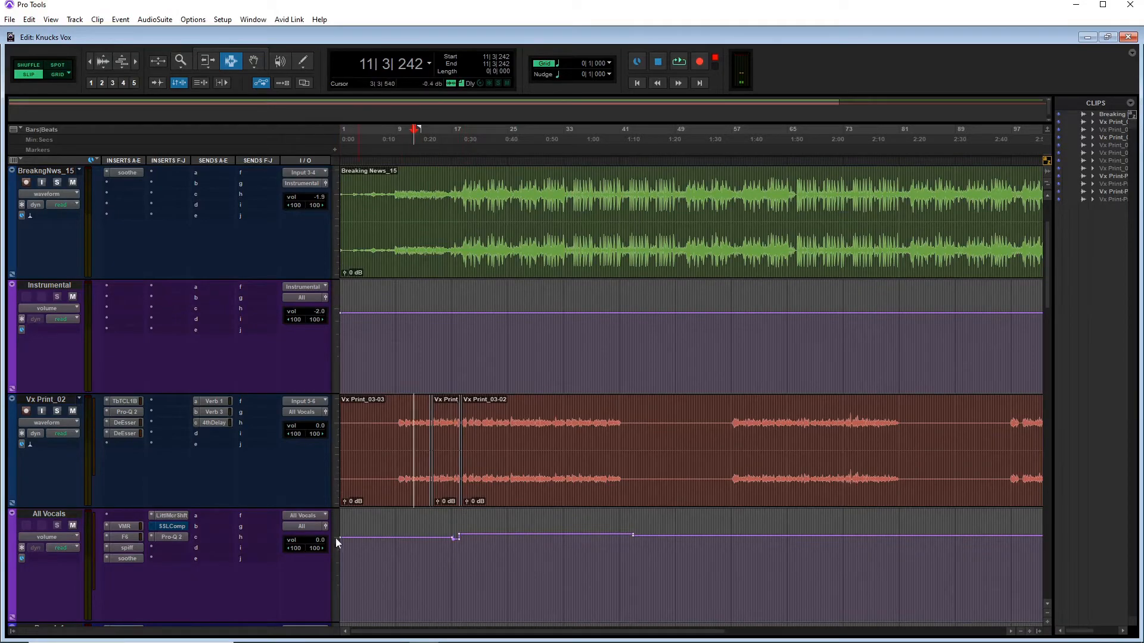
left_click(68, 539)
left_click(182, 352)
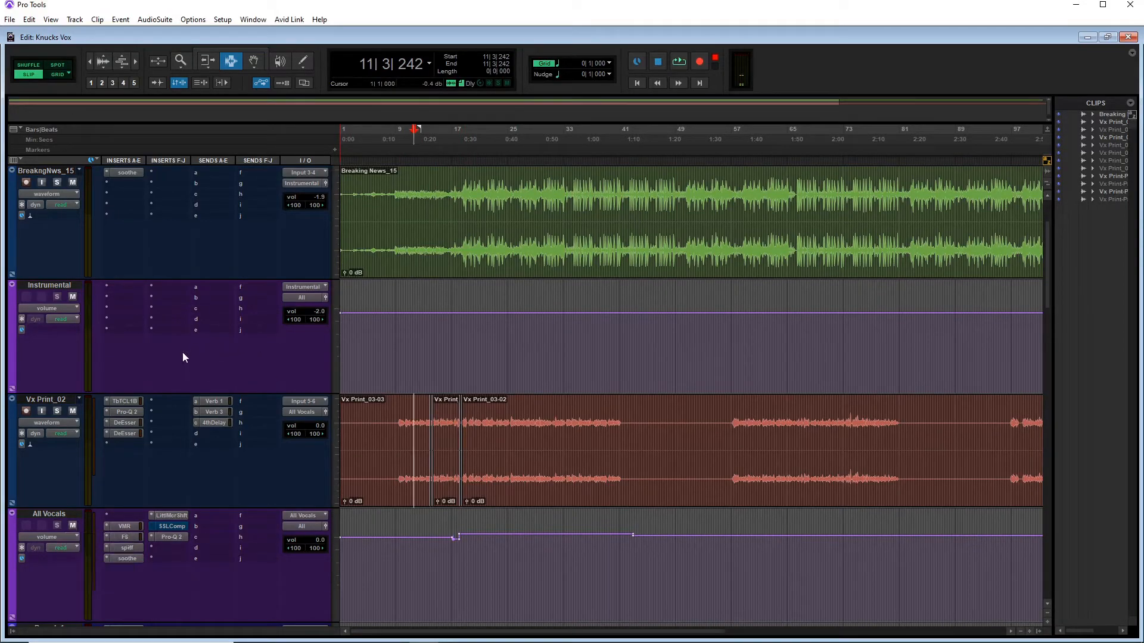